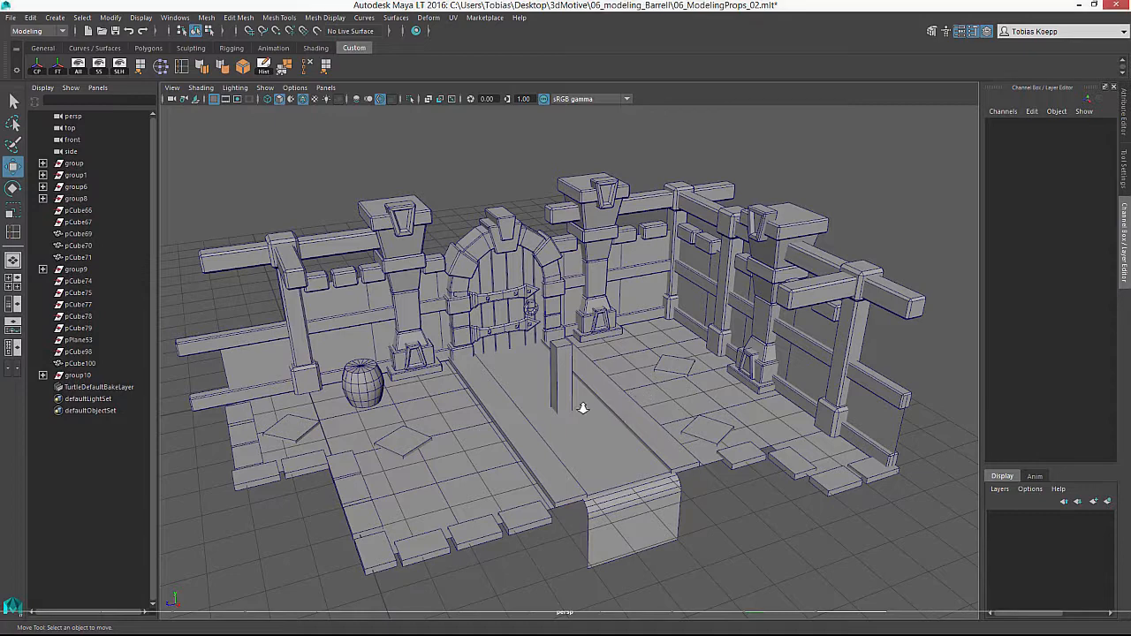
# Select the barrel beside the wall and frame it closely in the view.
pyautogui.keyDown('alt'); pyautogui.moveTo(580, 404); pyautogui.dragTo(493, 364, button='right'); pyautogui.keyUp('alt')
pyautogui.keyDown('alt'); pyautogui.moveTo(455, 358); pyautogui.dragTo(480, 351, button='middle'); pyautogui.keyUp('alt')
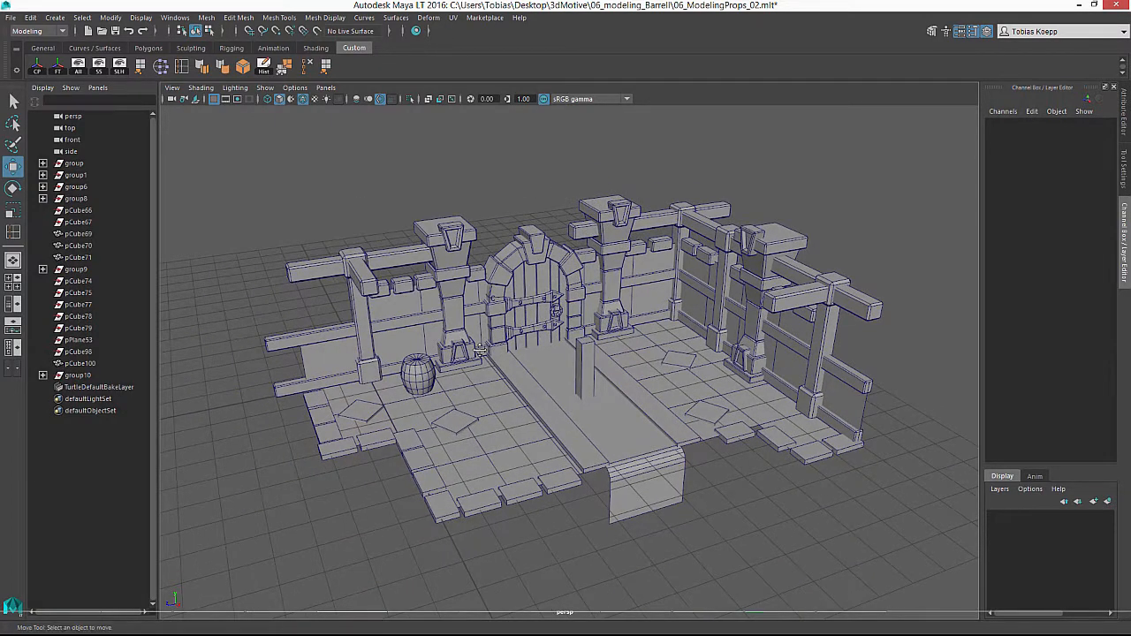
pyautogui.click(434, 378)
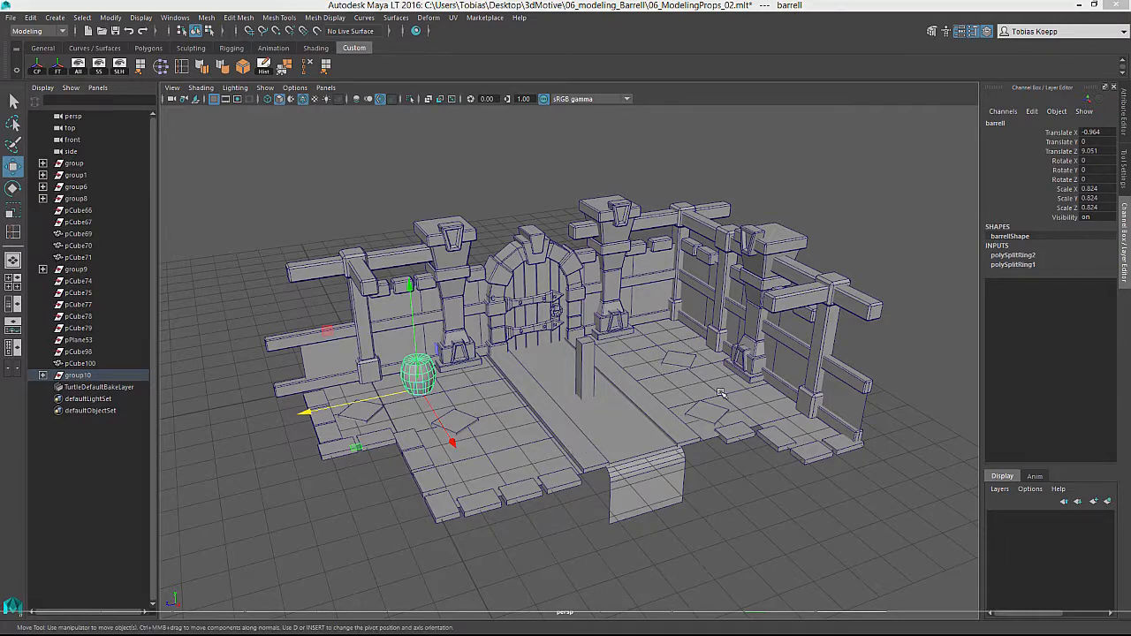
pyautogui.scroll(5, 363, 382)
pyautogui.press('f')
pyautogui.scroll(-3, 574, 336)
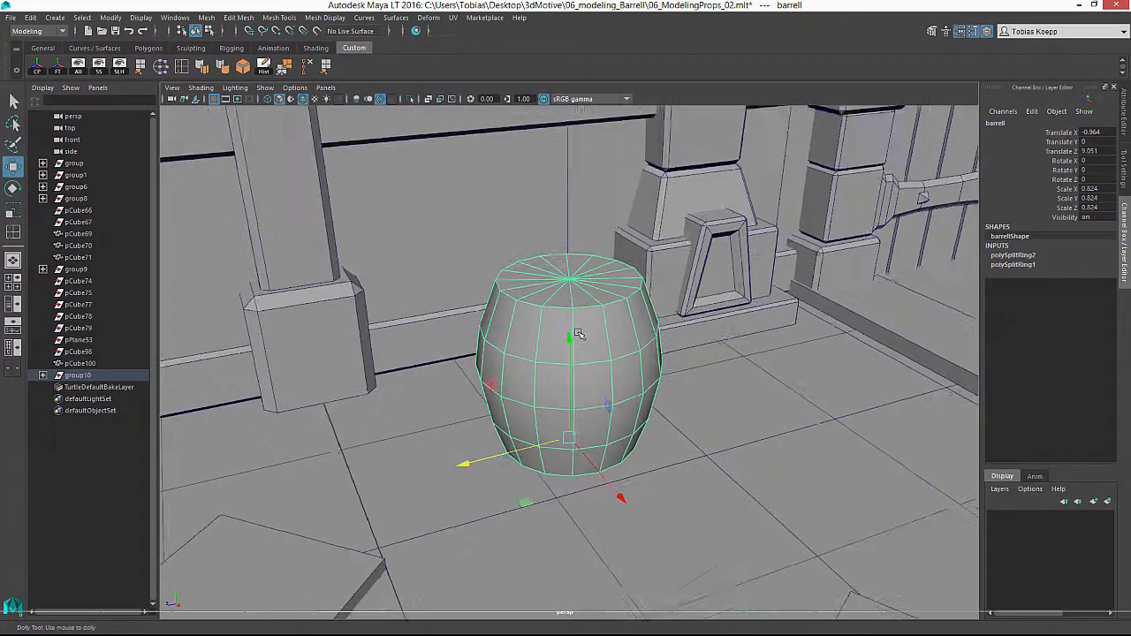
# Turn off soft selection and delete the three horizontal edge loops around the barrel to leave a straight cylinder.
pyautogui.keyDown('alt'); pyautogui.moveTo(523, 373); pyautogui.dragTo(559, 333); pyautogui.keyUp('alt')
pyautogui.moveTo(559, 333); pyautogui.dragTo(559, 294, button='right')
pyautogui.doubleClick(549, 387)
pyautogui.doubleClick(549, 339)
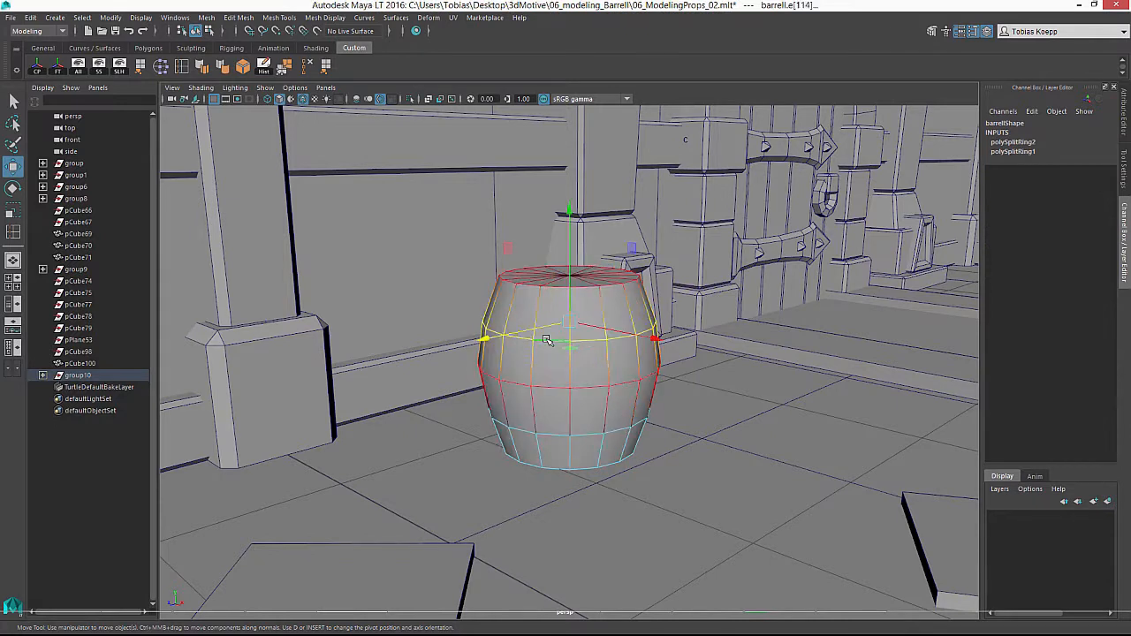
pyautogui.press('b')
pyautogui.doubleClick(549, 386)
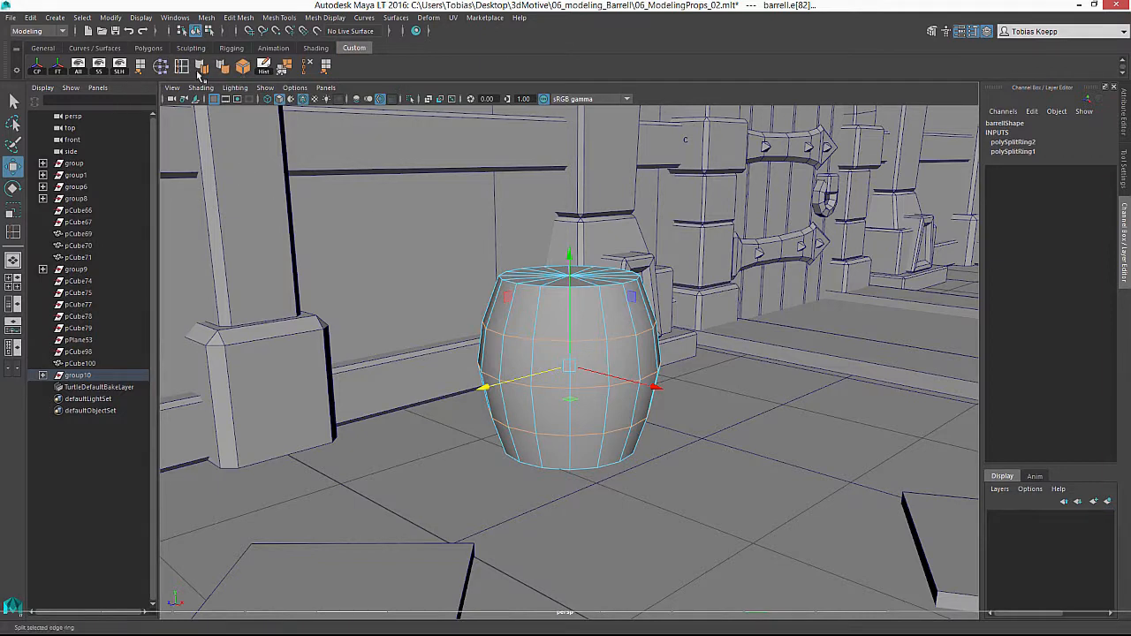
pyautogui.click(308, 70)
pyautogui.keyDown('alt'); pyautogui.moveTo(618, 310); pyautogui.dragTo(543, 277, button='right'); pyautogui.keyUp('alt')
pyautogui.keyDown('alt'); pyautogui.moveTo(676, 332); pyautogui.dragTo(614, 341); pyautogui.keyUp('alt')
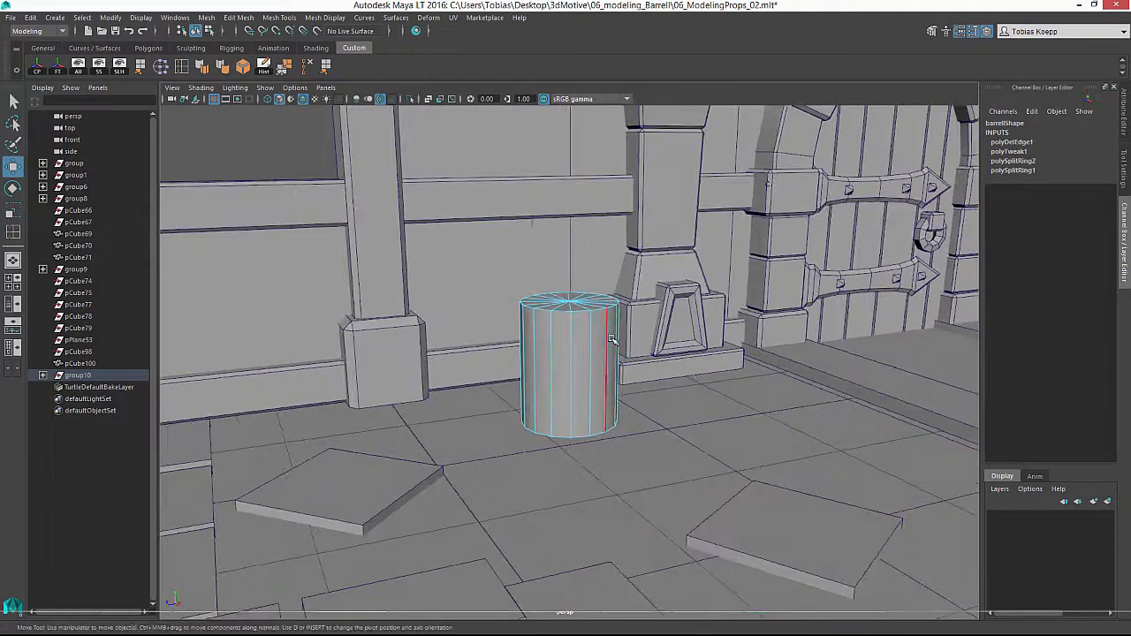
# Insert a horizontal edge loop near the barrel's top rim and lower it slightly.
pyautogui.moveTo(571, 343); pyautogui.dragTo(609, 314, button='right')
pyautogui.keyDown('alt'); pyautogui.moveTo(590, 341); pyautogui.dragTo(661, 355, button='right'); pyautogui.keyUp('alt')
pyautogui.keyDown('alt'); pyautogui.moveTo(641, 354); pyautogui.dragTo(654, 320); pyautogui.keyUp('alt')
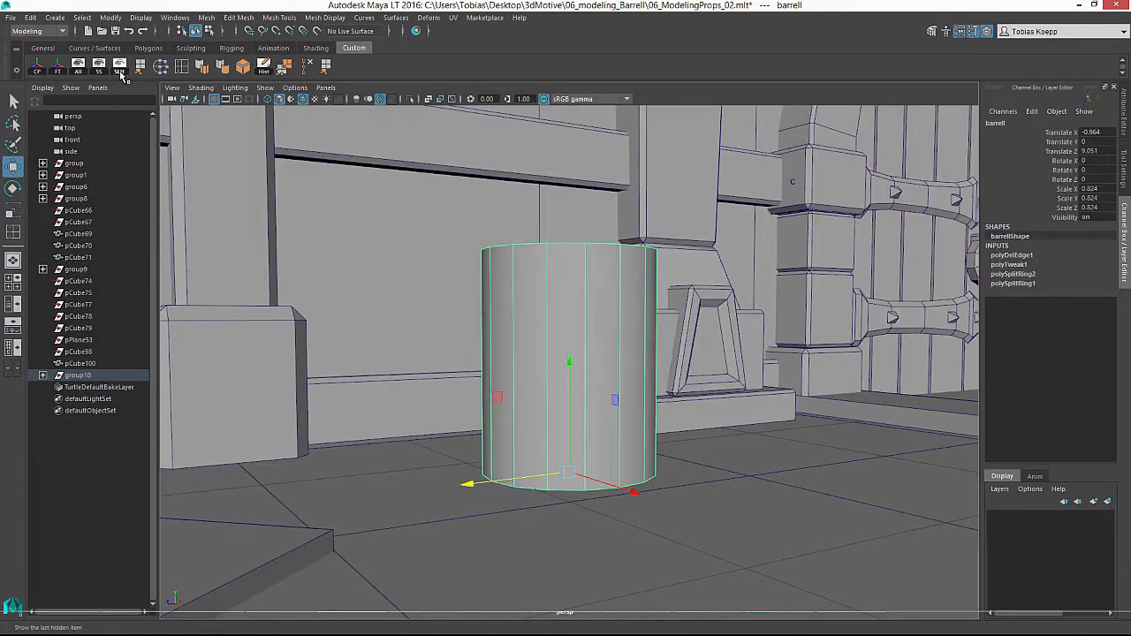
pyautogui.click(181, 68)
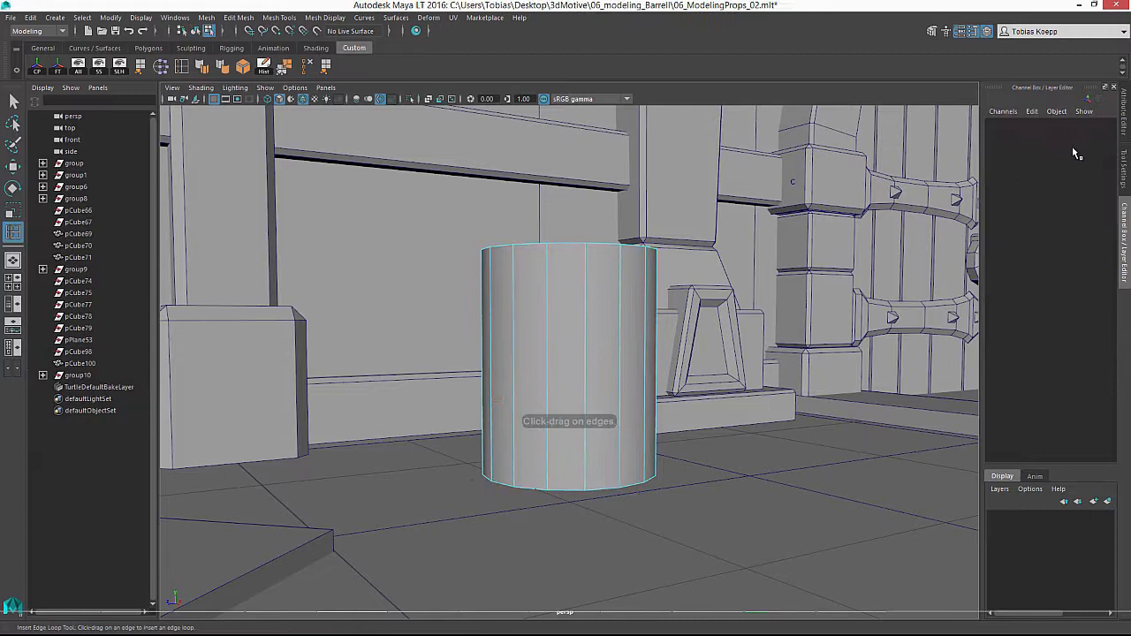
pyautogui.click(1123, 166)
pyautogui.keyDown('alt'); pyautogui.moveTo(587, 300); pyautogui.dragTo(588, 313); pyautogui.keyUp('alt')
pyautogui.keyDown('alt'); pyautogui.moveTo(589, 313); pyautogui.dragTo(604, 313, button='right'); pyautogui.keyUp('alt')
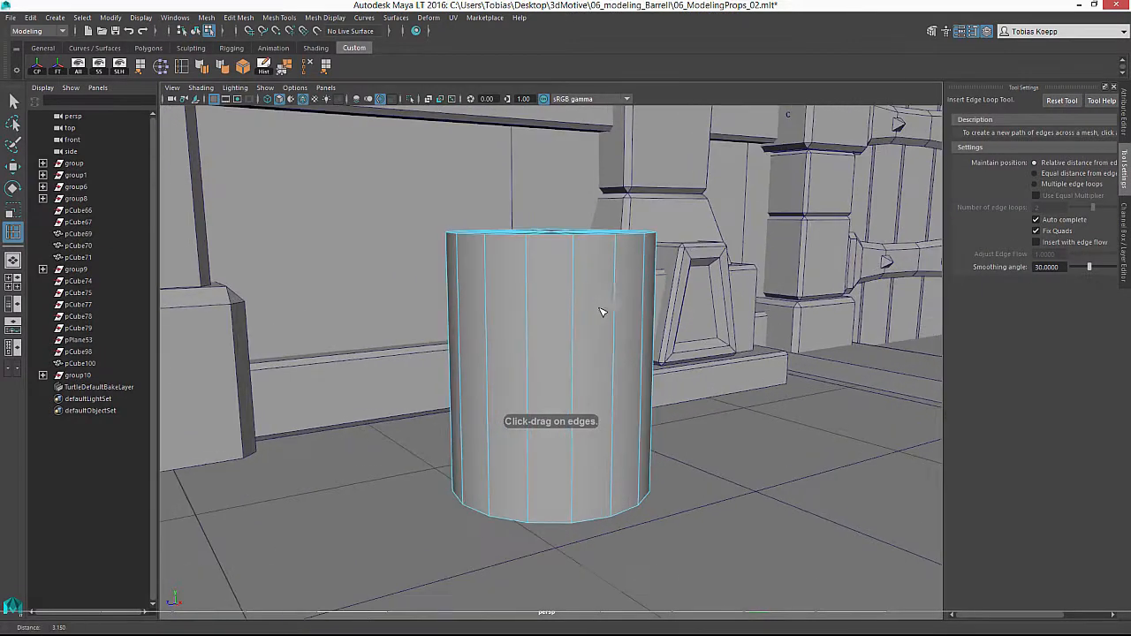
pyautogui.moveTo(574, 305)
pyautogui.mouseDown()
pyautogui.moveTo(575, 258)
pyautogui.moveTo(571, 288)
pyautogui.mouseUp()
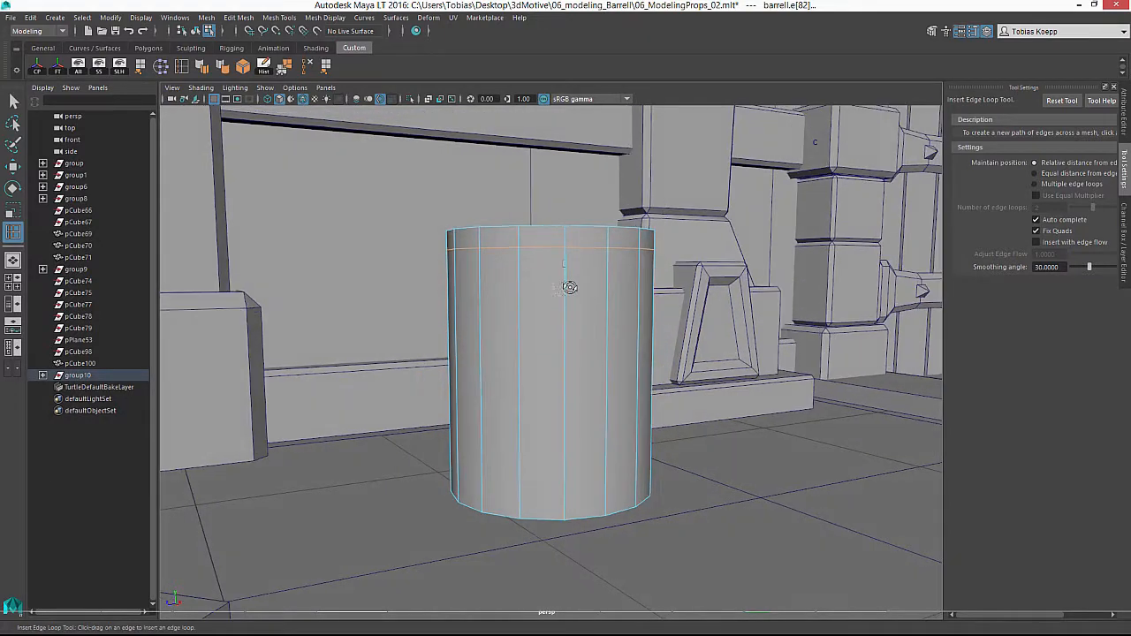
pyautogui.press('w')
pyautogui.moveTo(551, 137); pyautogui.dragTo(550, 144)
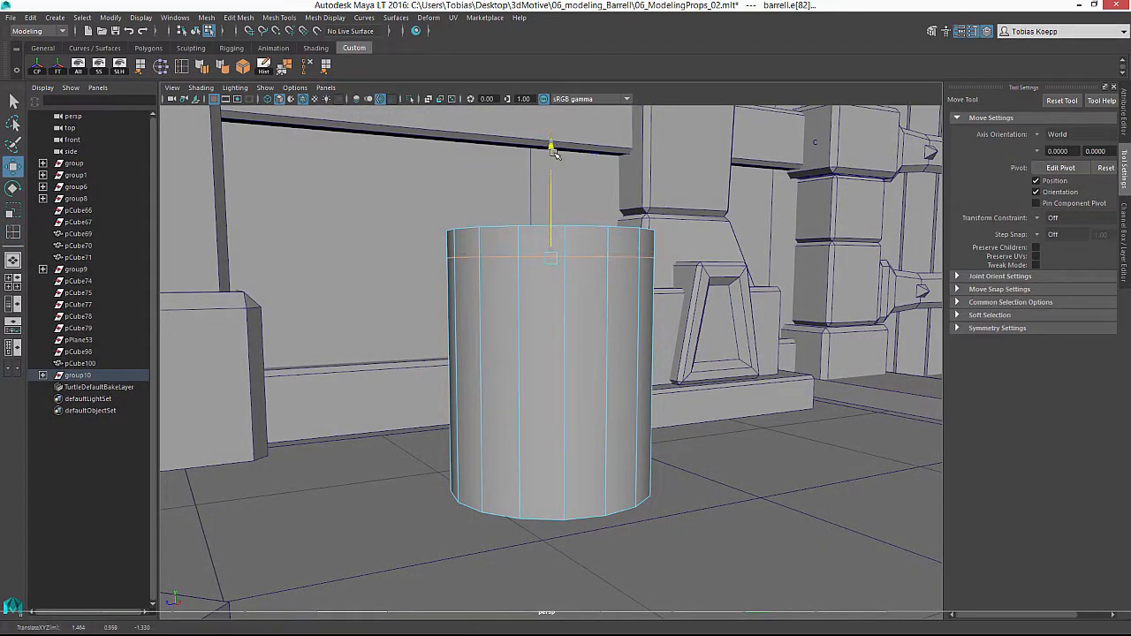
# Insert one edge loop near the barrel's base and two around its middle to outline bands.
pyautogui.moveTo(589, 313); pyautogui.dragTo(686, 252, button='right')
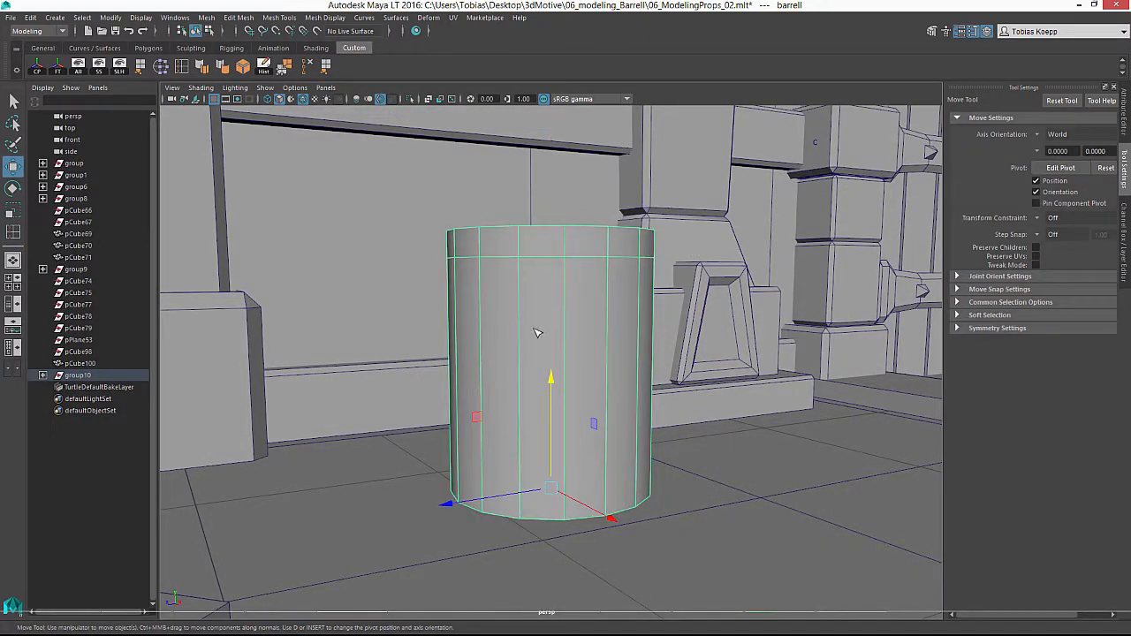
pyautogui.press('g')
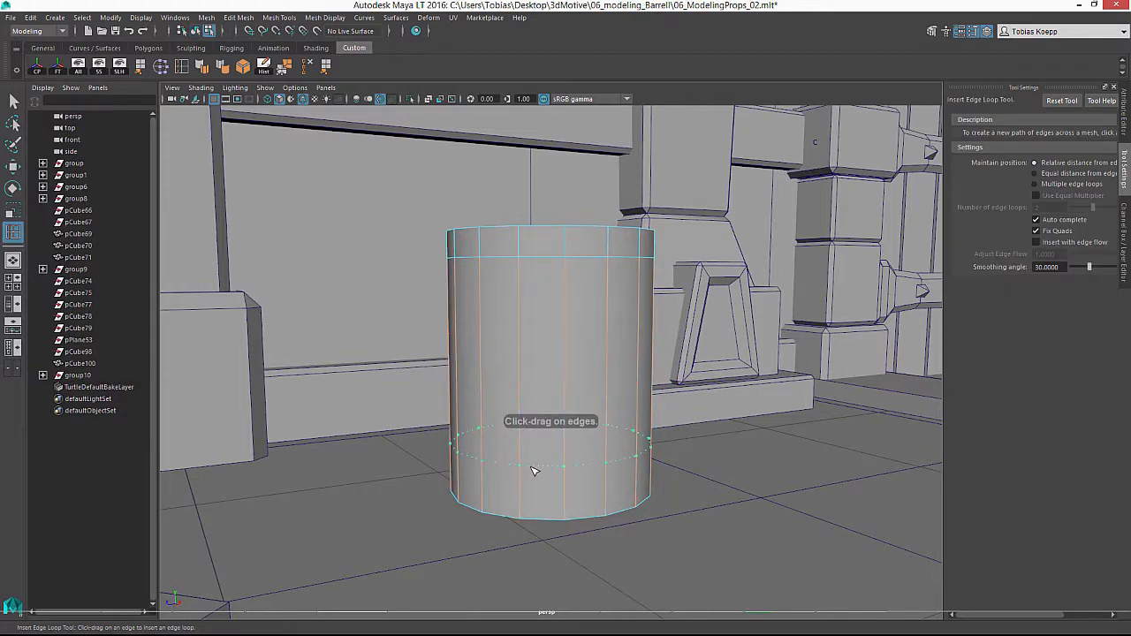
pyautogui.click(522, 492)
pyautogui.keyDown('alt'); pyautogui.moveTo(576, 374); pyautogui.dragTo(514, 334); pyautogui.keyUp('alt')
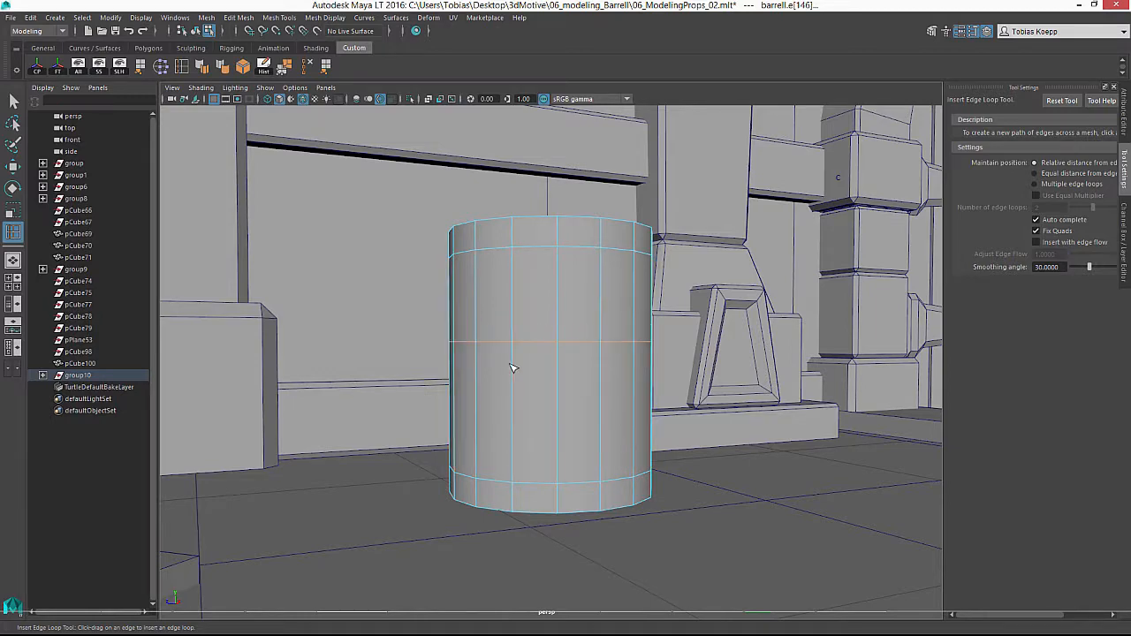
pyautogui.click(534, 382)
pyautogui.keyDown('alt'); pyautogui.moveTo(534, 381); pyautogui.dragTo(550, 324); pyautogui.keyUp('alt')
# Select the face rings at the cylinder's top, middle and bottom.
pyautogui.press('q')
pyautogui.click(541, 376)
pyautogui.hotkey('ctrl', 'a')
pyautogui.moveTo(551, 322); pyautogui.dragTo(550, 373, button='right')
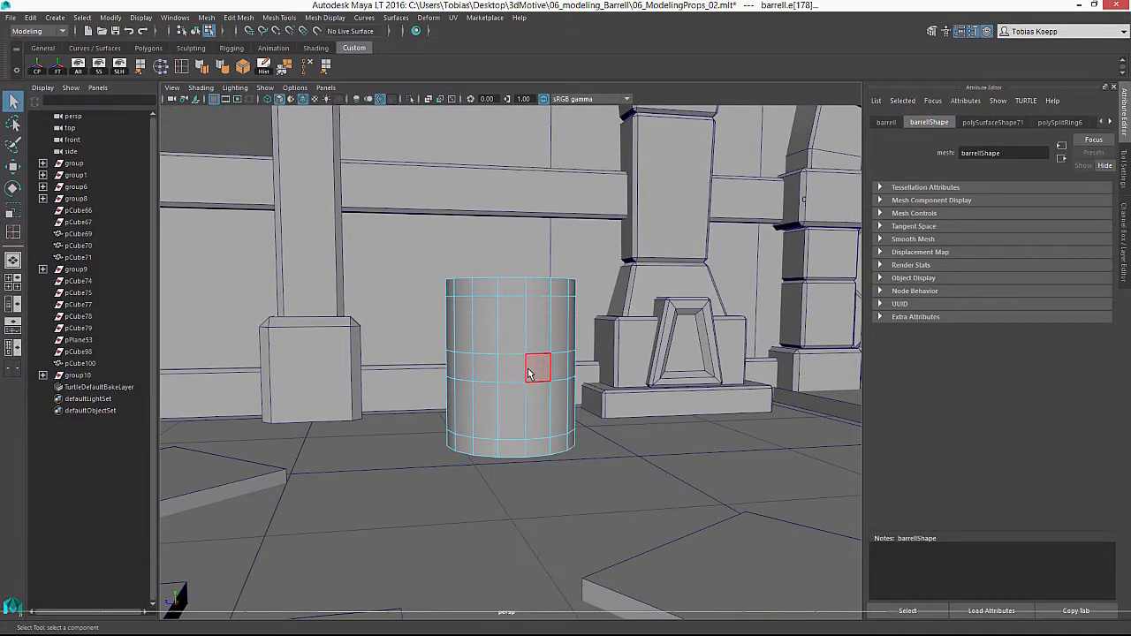
pyautogui.click(534, 372)
pyautogui.keyDown('shift'); pyautogui.doubleClick(506, 375); pyautogui.keyUp('shift')
pyautogui.keyDown('shift'); pyautogui.doubleClick(513, 447); pyautogui.keyUp('shift')
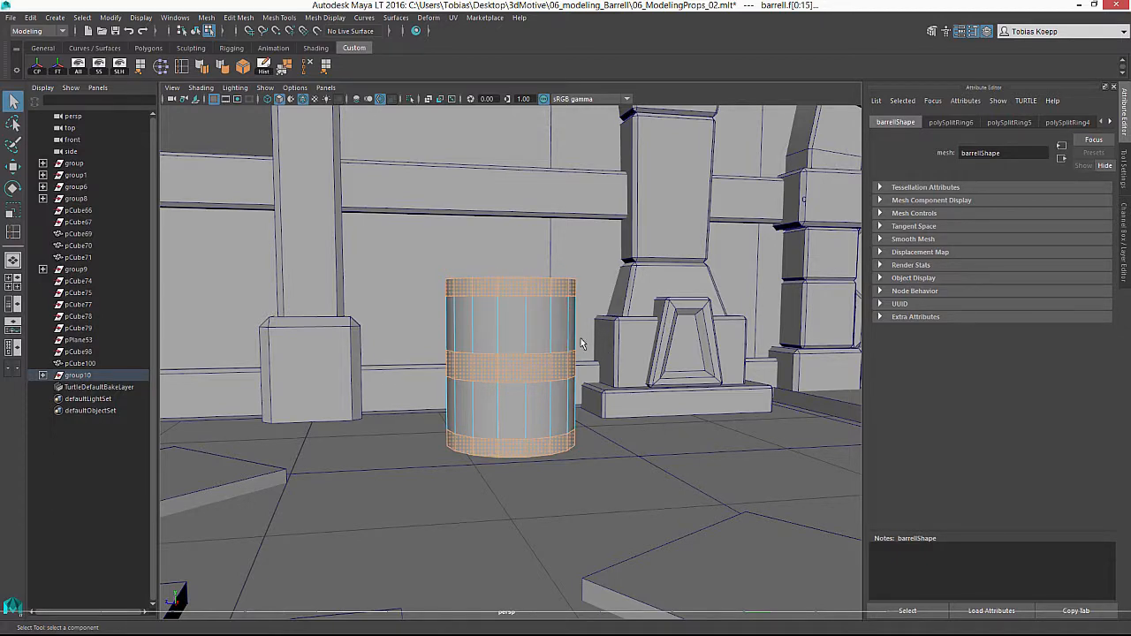
# Delete the barrel's top cap faces.
pyautogui.keyDown('alt'); pyautogui.moveTo(518, 285); pyautogui.dragTo(441, 311); pyautogui.keyUp('alt')
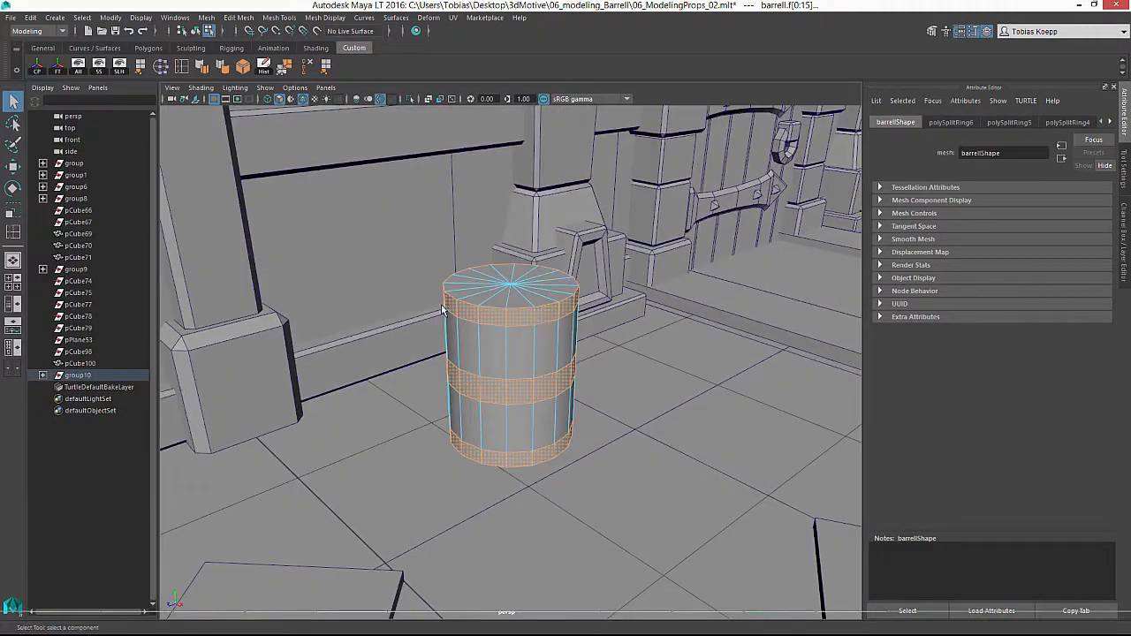
pyautogui.keyDown('alt'); pyautogui.moveTo(441, 311); pyautogui.dragTo(505, 333, button='right'); pyautogui.keyUp('alt')
pyautogui.keyDown('alt'); pyautogui.moveTo(546, 279); pyautogui.dragTo(530, 380); pyautogui.keyUp('alt')
pyautogui.keyDown('alt'); pyautogui.moveTo(541, 372); pyautogui.dragTo(551, 323); pyautogui.keyUp('alt')
pyautogui.press('Delete')
# Scale the middle face ring outward with soft selection extended over the full height to bulge the barrel.
pyautogui.moveTo(520, 322); pyautogui.dragTo(519, 357, button='right')
pyautogui.click(522, 391)
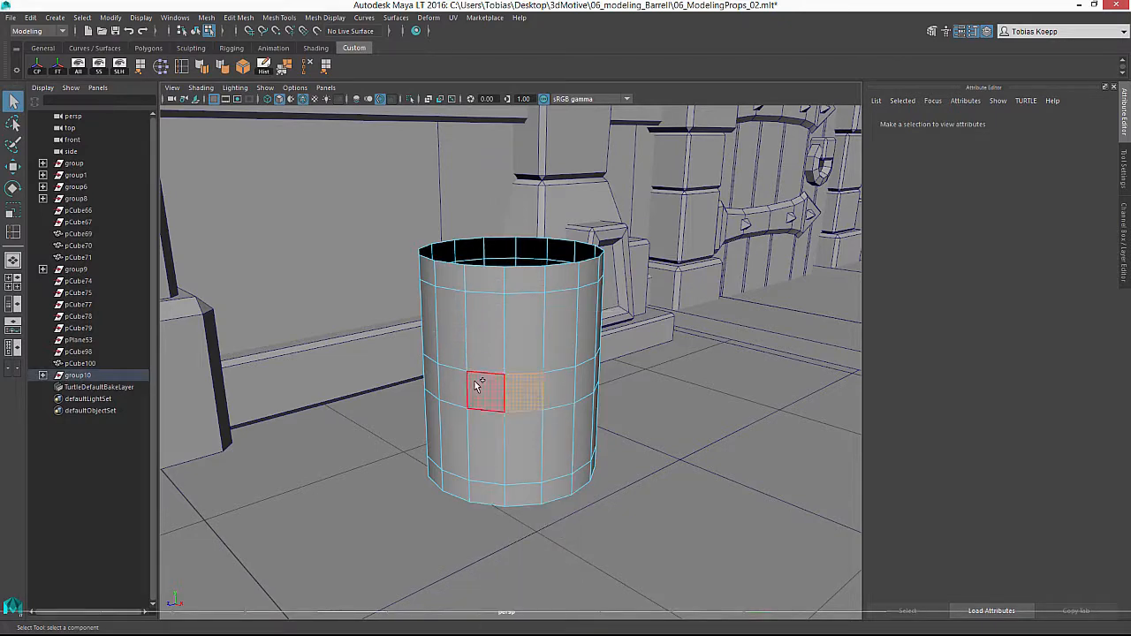
pyautogui.keyDown('shift'); pyautogui.doubleClick(481, 387); pyautogui.keyUp('shift')
pyautogui.keyDown('alt'); pyautogui.moveTo(639, 399); pyautogui.dragTo(566, 389, button='right'); pyautogui.keyUp('alt')
pyautogui.keyDown('alt'); pyautogui.moveTo(566, 389); pyautogui.dragTo(561, 373); pyautogui.keyUp('alt')
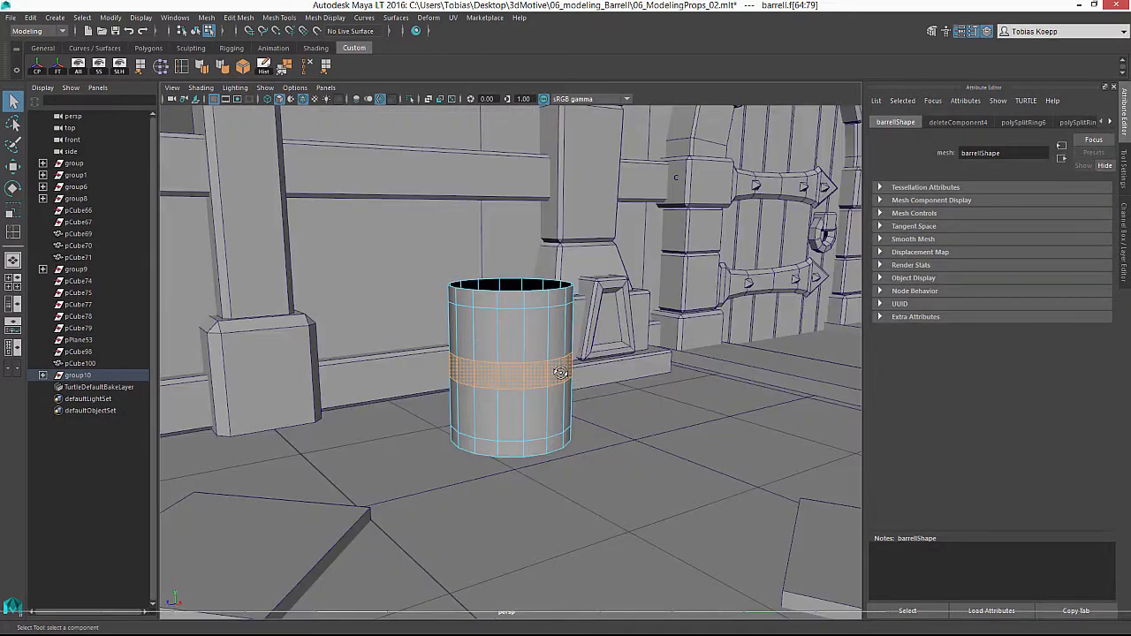
pyautogui.press('r')
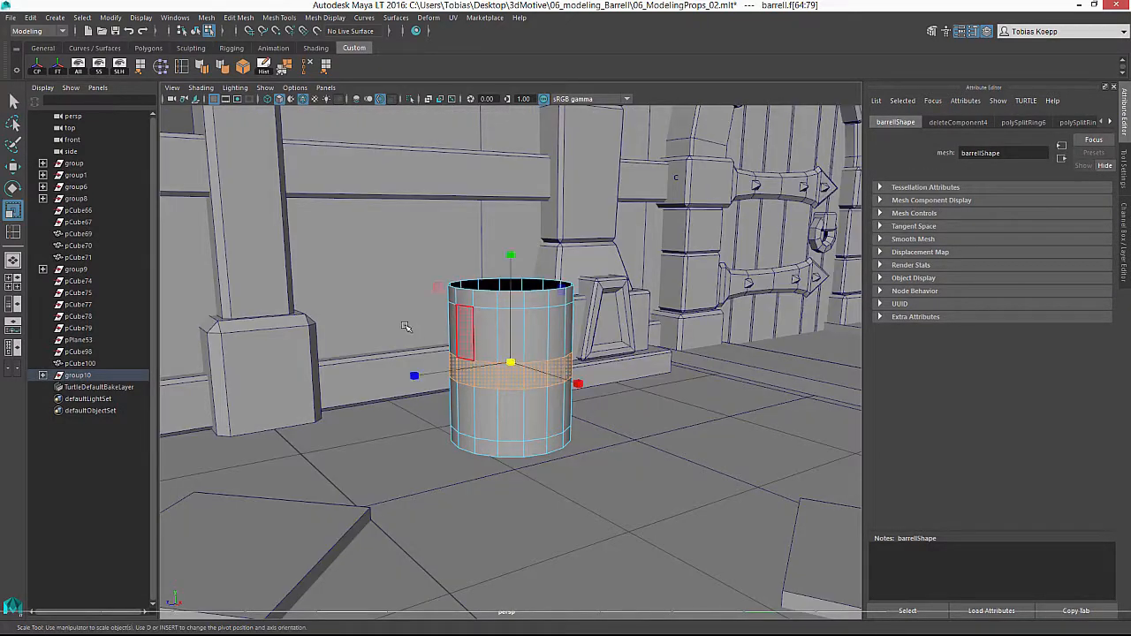
pyautogui.press('b')
pyautogui.moveTo(448, 340); pyautogui.dragTo(512, 363)
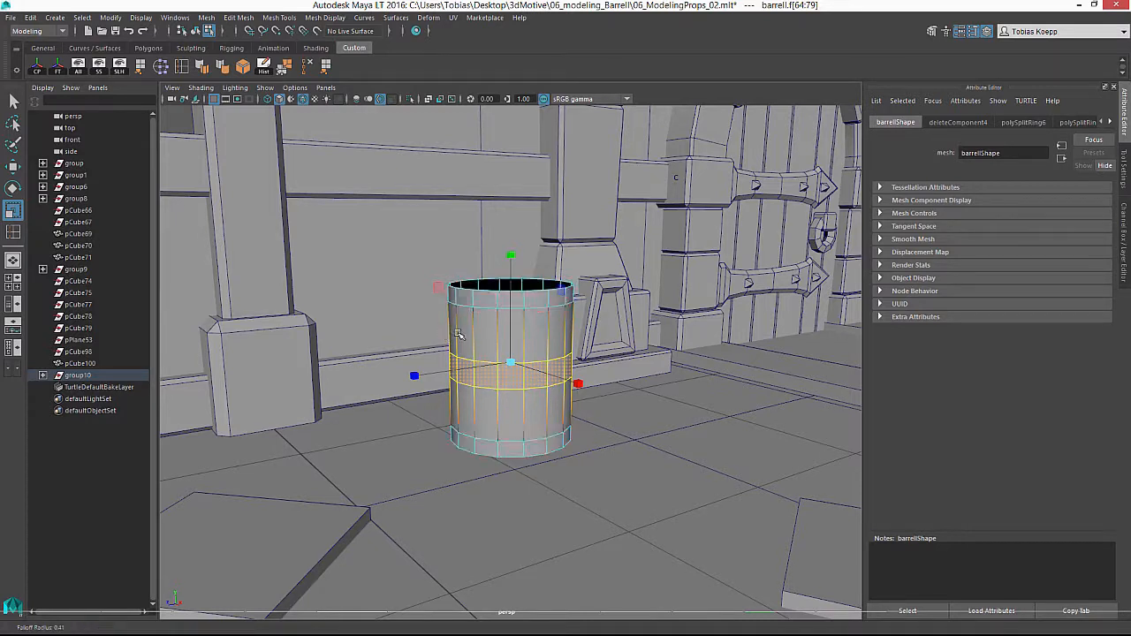
pyautogui.moveTo(455, 334); pyautogui.dragTo(566, 362)
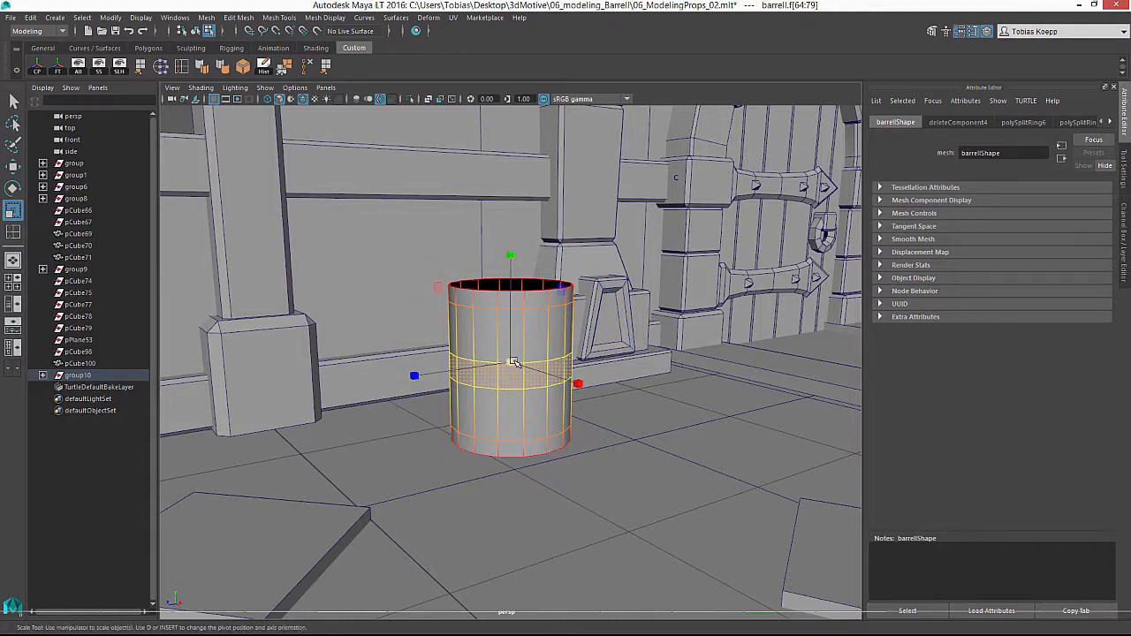
pyautogui.moveTo(515, 363); pyautogui.dragTo(560, 362)
# Move the whole barrel with point snapping away from the wall to the open floor near the front stone border.
pyautogui.moveTo(561, 362); pyautogui.dragTo(617, 337, button='right')
pyautogui.keyDown('alt'); pyautogui.moveTo(617, 337); pyautogui.dragTo(665, 382); pyautogui.keyUp('alt')
pyautogui.press('w')
pyautogui.press('d')
pyautogui.press('v')
pyautogui.press('r')
pyautogui.press('w')
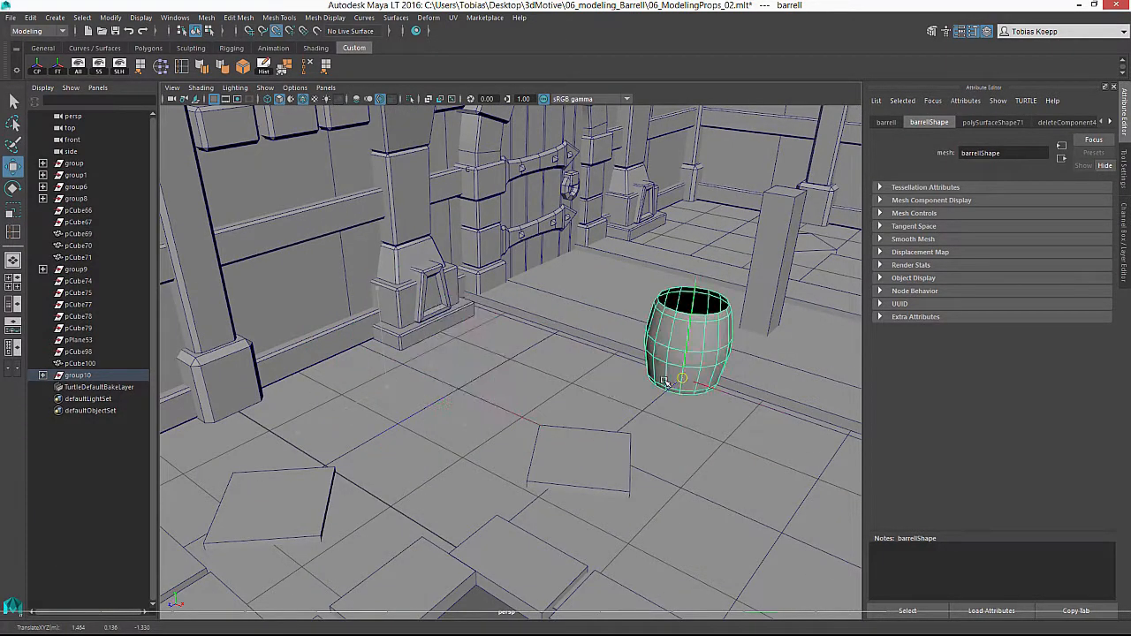
pyautogui.keyDown('alt'); pyautogui.moveTo(771, 367); pyautogui.dragTo(583, 446); pyautogui.keyUp('alt')
pyautogui.moveTo(751, 458); pyautogui.dragTo(665, 359)
pyautogui.press('r')
pyautogui.keyDown('alt'); pyautogui.moveTo(684, 358); pyautogui.dragTo(495, 296, button='right'); pyautogui.keyUp('alt')
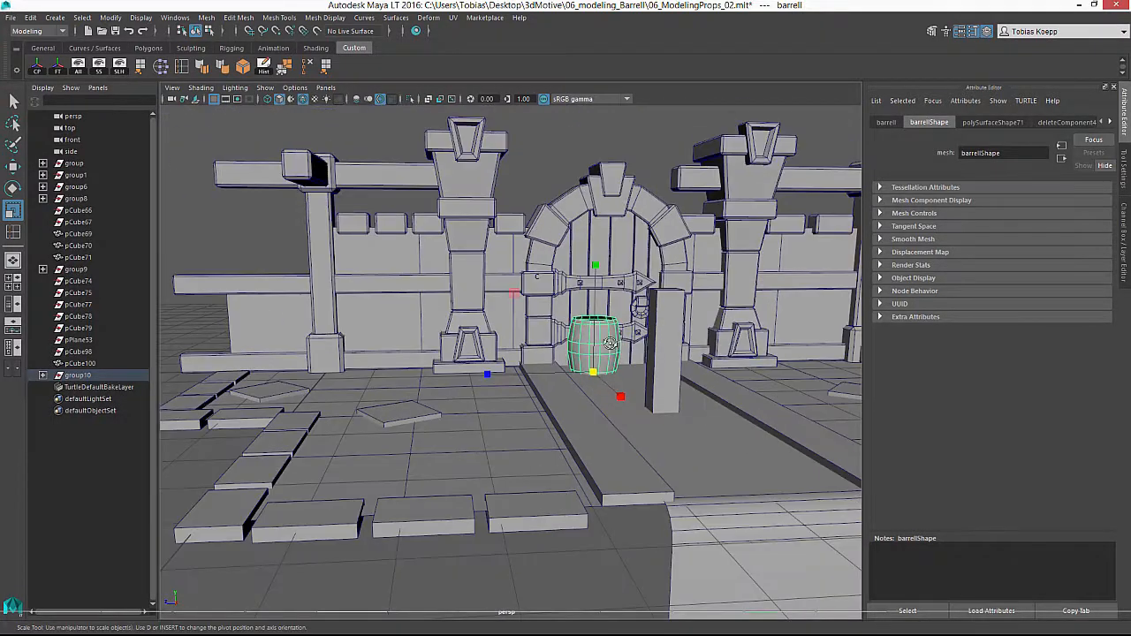
pyautogui.press('w')
pyautogui.keyDown('alt'); pyautogui.moveTo(477, 283); pyautogui.dragTo(504, 550); pyautogui.keyUp('alt')
pyautogui.keyDown('alt'); pyautogui.moveTo(499, 400); pyautogui.dragTo(581, 348); pyautogui.keyUp('alt')
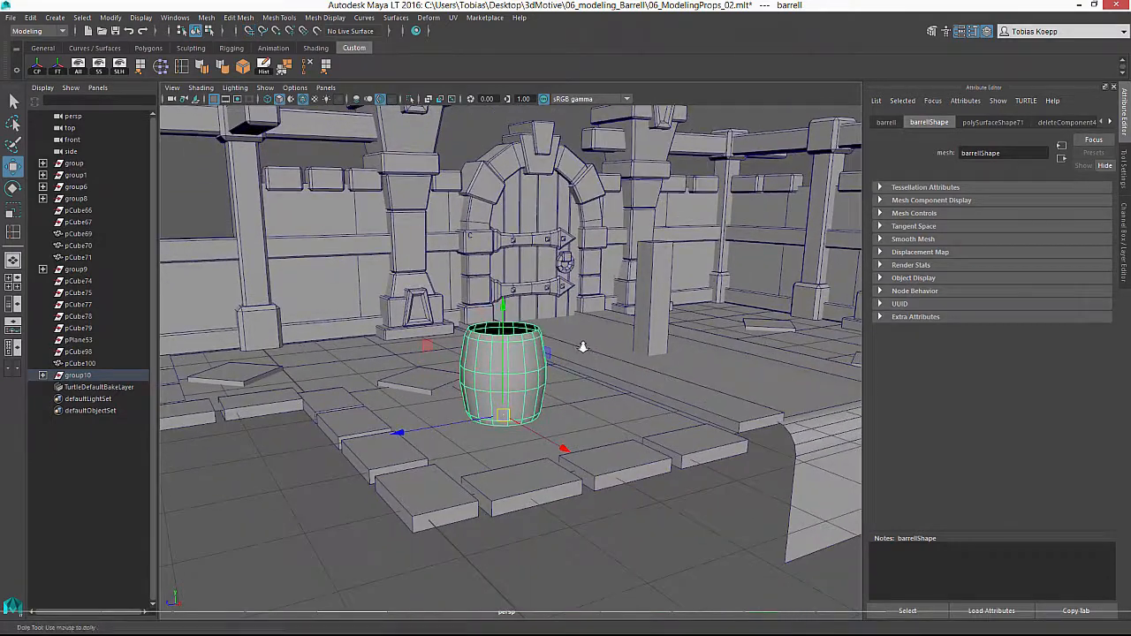
# Turn off soft selection for editing the barrel's edge loops.
pyautogui.keyDown('alt'); pyautogui.moveTo(581, 349); pyautogui.dragTo(578, 333, button='right'); pyautogui.keyUp('alt')
pyautogui.keyDown('alt'); pyautogui.moveTo(578, 334); pyautogui.dragTo(569, 324); pyautogui.keyUp('alt')
pyautogui.keyDown('alt'); pyautogui.moveTo(569, 324); pyautogui.dragTo(495, 369, button='middle'); pyautogui.keyUp('alt')
pyautogui.keyDown('alt'); pyautogui.moveTo(497, 370); pyautogui.dragTo(507, 329, button='right'); pyautogui.keyUp('alt')
pyautogui.press('b')
# Try to lower the barrel's upper and lower band edge loops together.
pyautogui.doubleClick(505, 533)
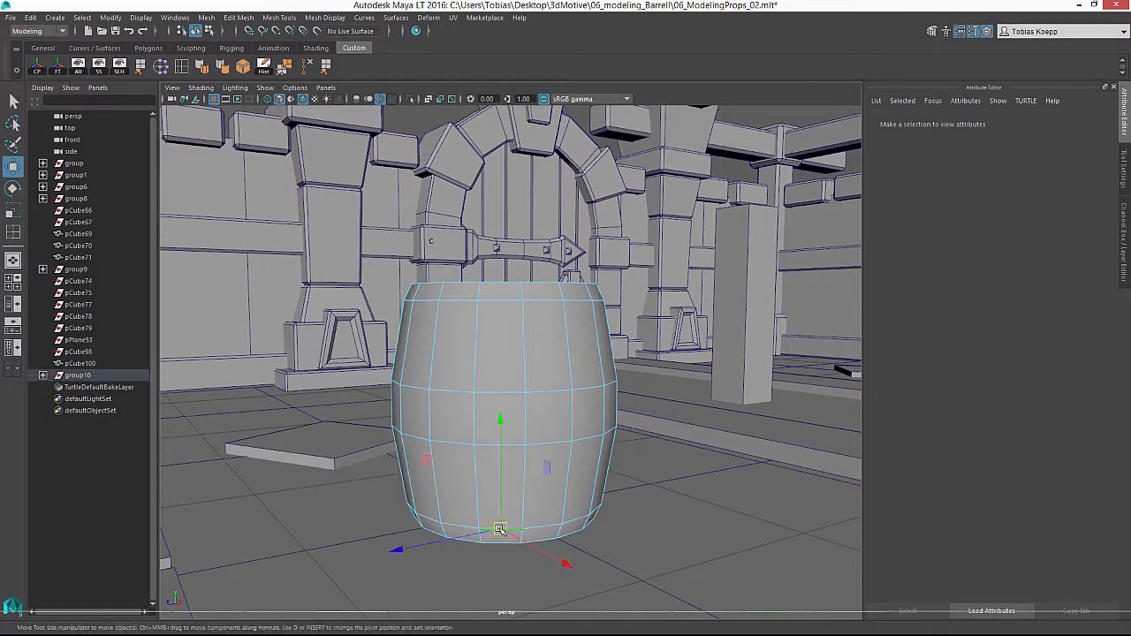
pyautogui.keyDown('shift'); pyautogui.doubleClick(492, 302); pyautogui.keyUp('shift')
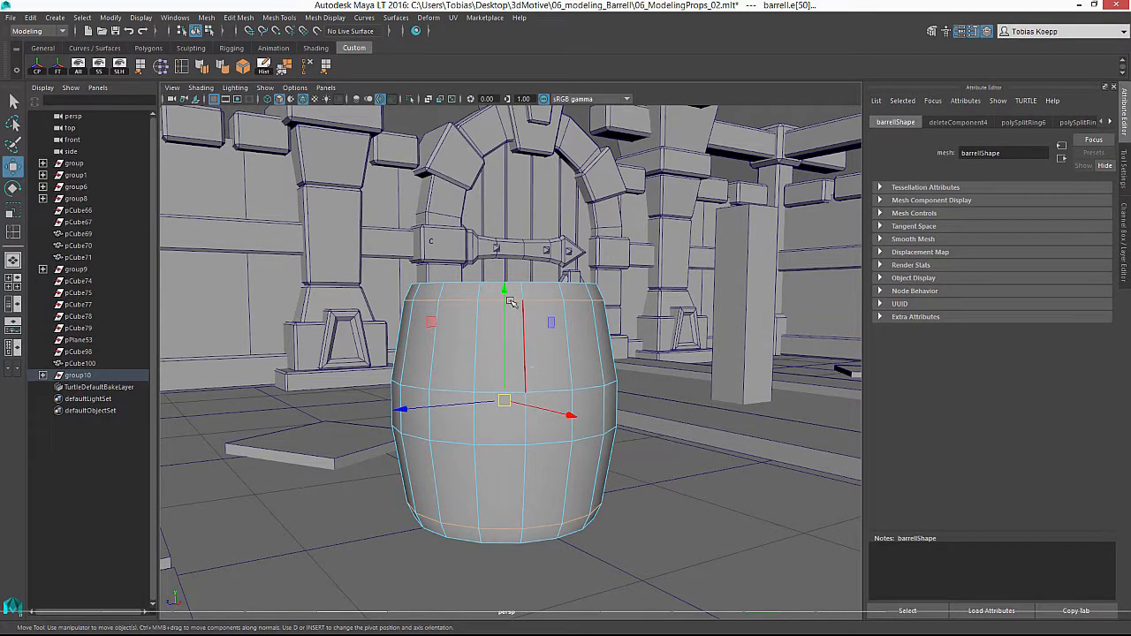
pyautogui.moveTo(510, 303); pyautogui.dragTo(503, 300)
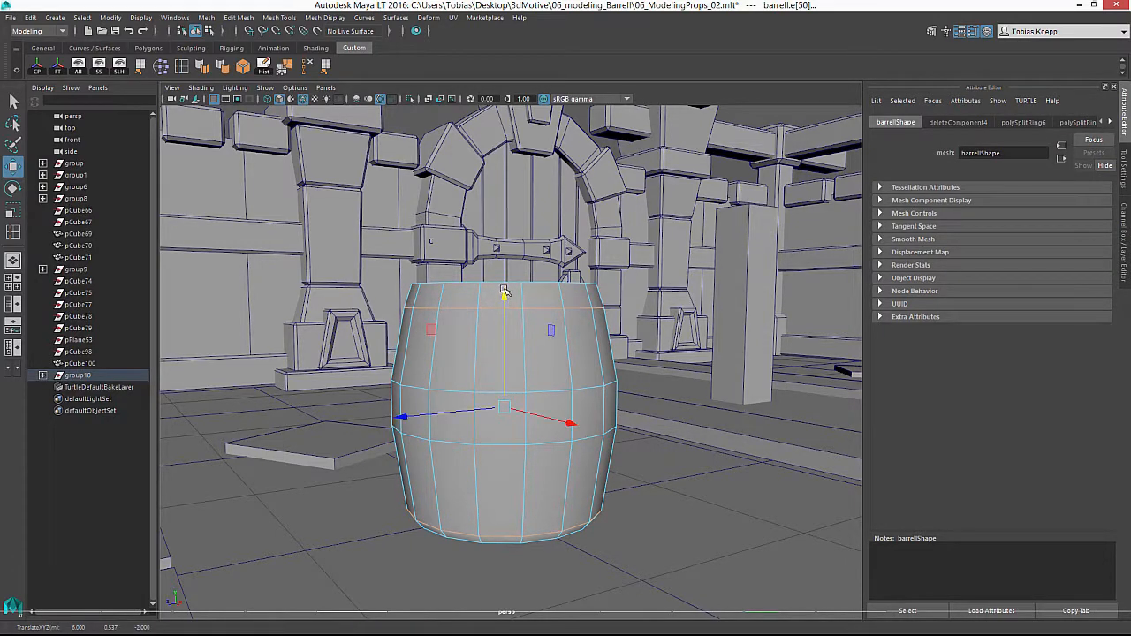
pyautogui.hotkey('ctrl', 'z')
# Lower the upper band's edge loop and scale it slightly outward to follow the barrel's curve.
pyautogui.doubleClick(535, 301)
pyautogui.moveTo(506, 192); pyautogui.dragTo(502, 206)
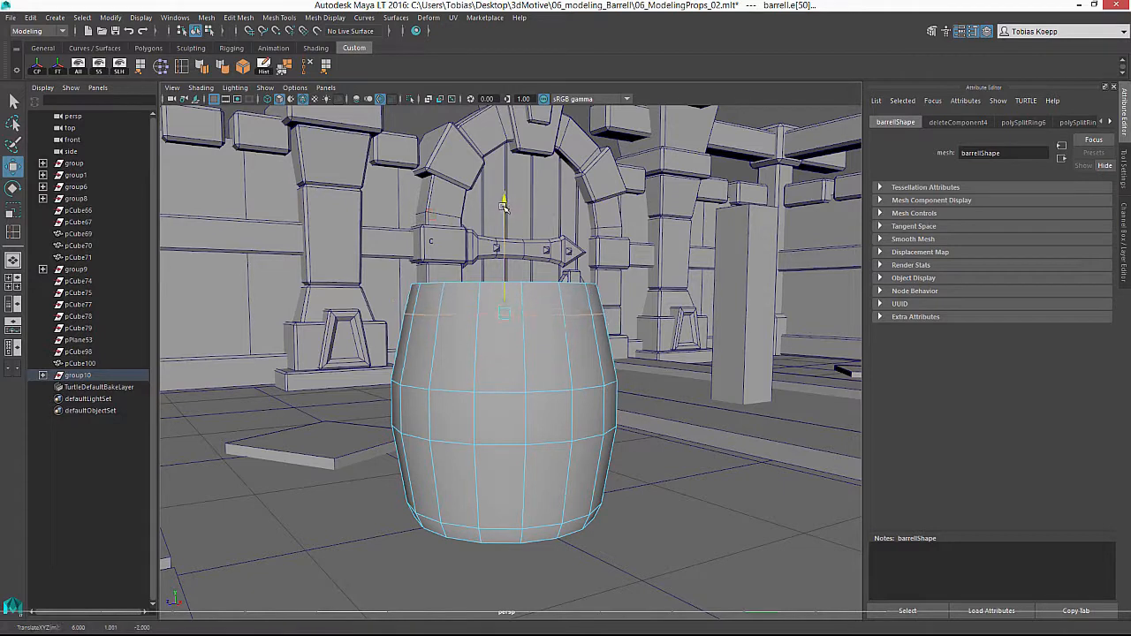
pyautogui.press('r')
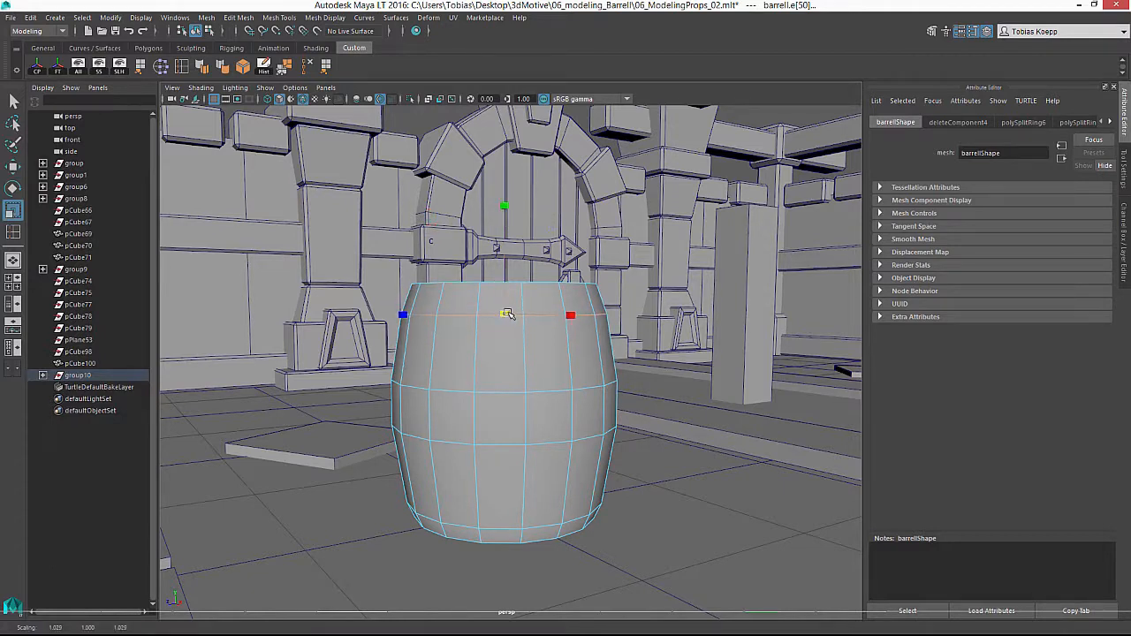
# Raise the lower band's edge loop and scale it to follow the barrel's curve.
pyautogui.doubleClick(513, 534)
pyautogui.press('w')
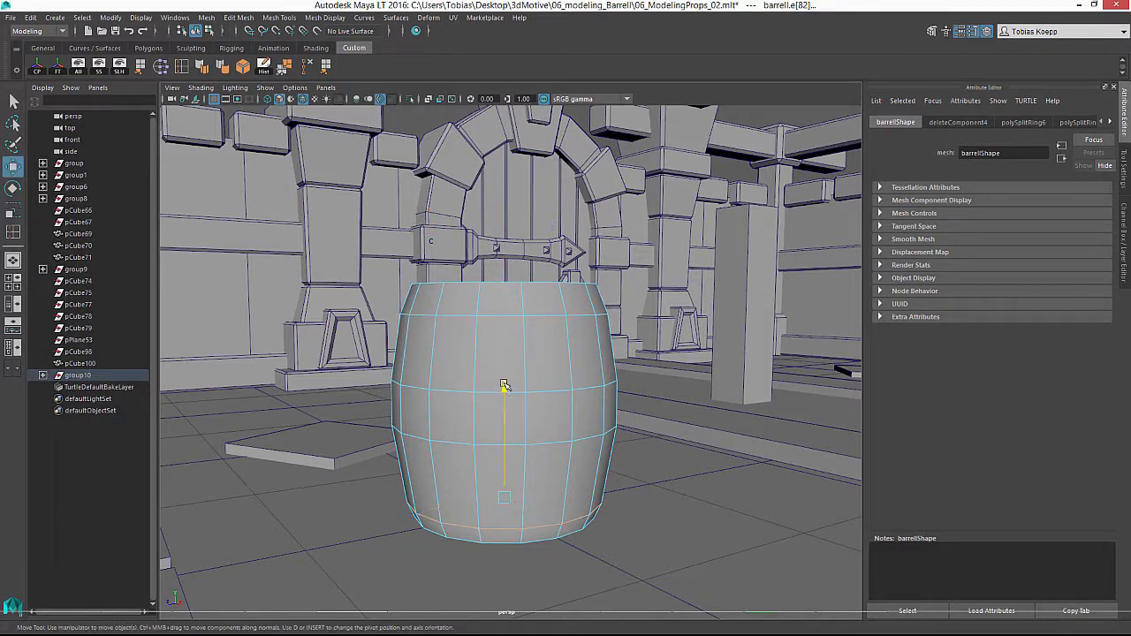
pyautogui.press('r')
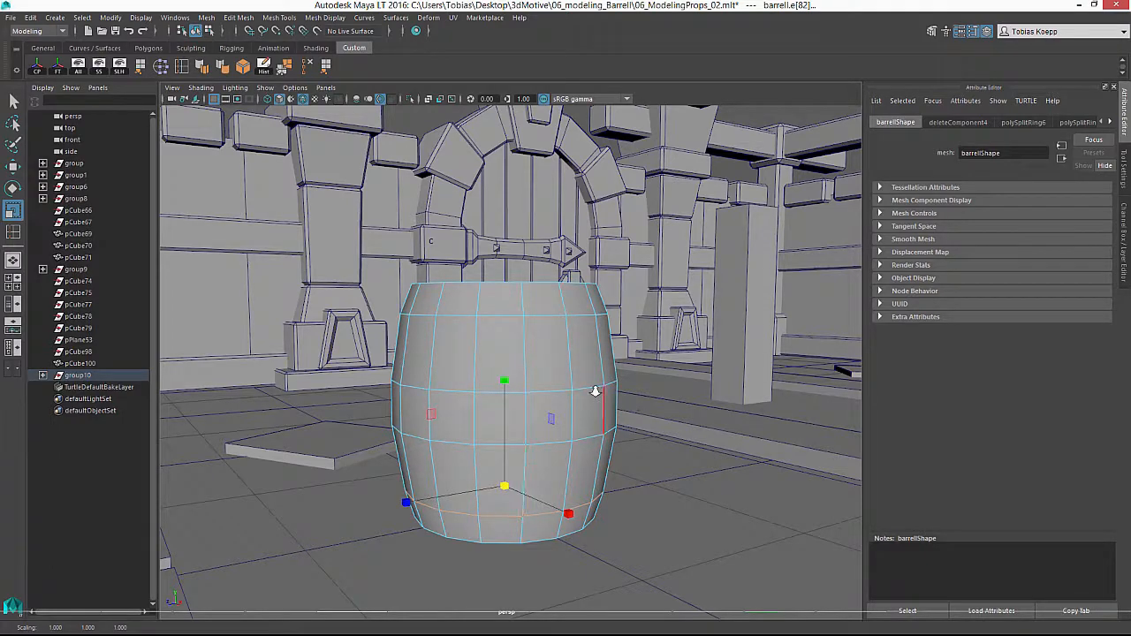
# Extrude the face loops of the barrel's top, middle and bottom bands outward with a thickness of 5.
pyautogui.keyDown('alt'); pyautogui.moveTo(595, 392); pyautogui.dragTo(539, 385, button='right'); pyautogui.keyUp('alt')
pyautogui.keyDown('alt'); pyautogui.moveTo(540, 385); pyautogui.dragTo(507, 370); pyautogui.keyUp('alt')
pyautogui.keyDown('alt'); pyautogui.moveTo(442, 341); pyautogui.dragTo(474, 332, button='right'); pyautogui.keyUp('alt')
pyautogui.keyDown('alt'); pyautogui.moveTo(474, 325); pyautogui.dragTo(497, 336); pyautogui.keyUp('alt')
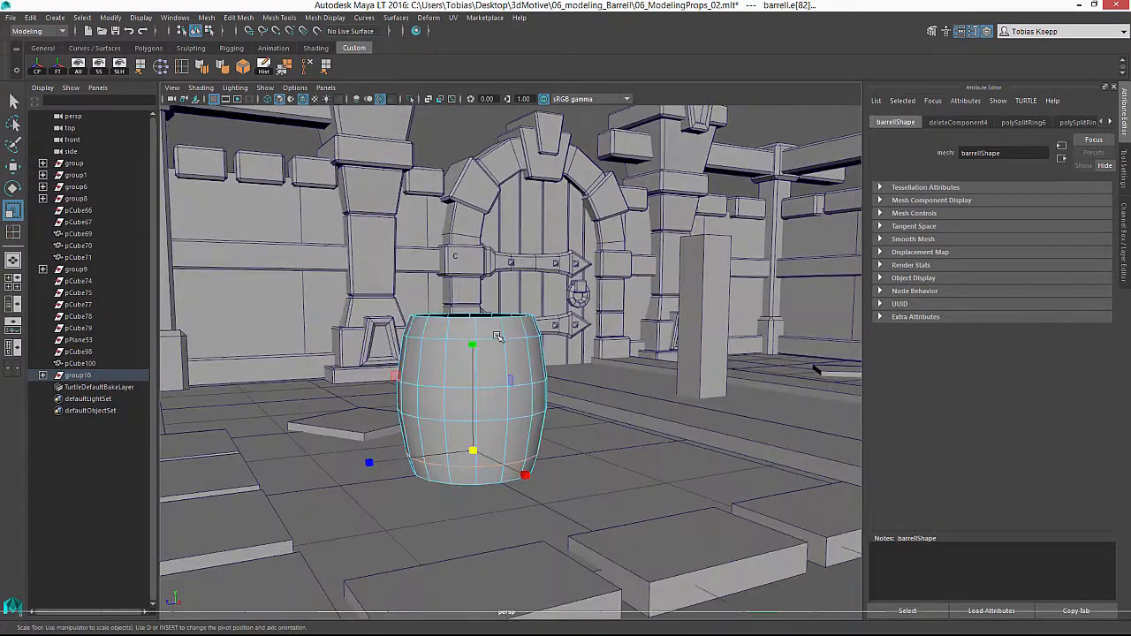
pyautogui.moveTo(498, 336); pyautogui.dragTo(481, 358, button='right')
pyautogui.click(459, 330)
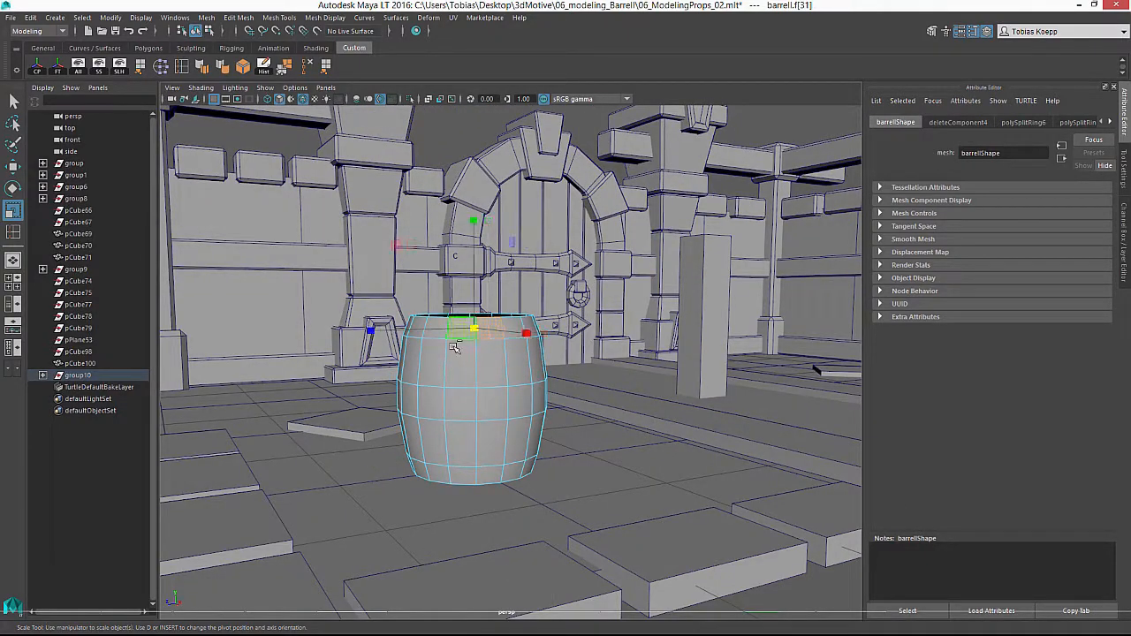
pyautogui.keyDown('shift'); pyautogui.doubleClick(459, 335); pyautogui.keyUp('shift')
pyautogui.keyDown('shift'); pyautogui.click(453, 401); pyautogui.keyUp('shift')
pyautogui.keyDown('shift'); pyautogui.doubleClick(433, 404); pyautogui.keyUp('shift')
pyautogui.keyDown('shift'); pyautogui.click(488, 474); pyautogui.keyUp('shift')
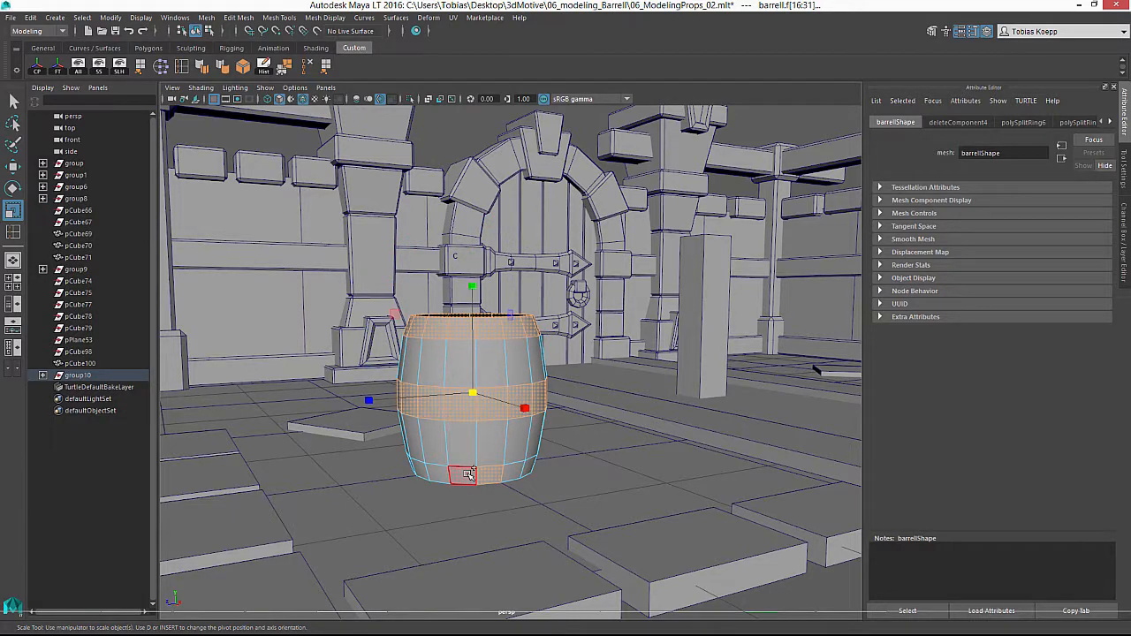
pyautogui.keyDown('shift'); pyautogui.doubleClick(469, 475); pyautogui.keyUp('shift')
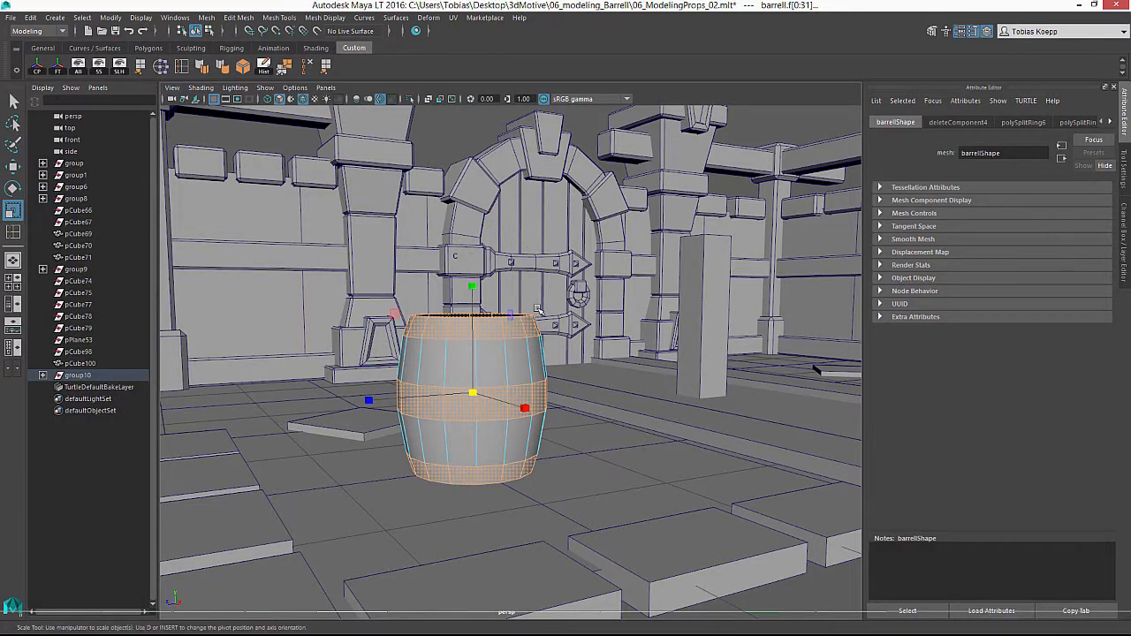
pyautogui.hotkey('ctrl', 'e')
pyautogui.keyDown('alt'); pyautogui.moveTo(599, 360); pyautogui.dragTo(609, 359); pyautogui.keyUp('alt')
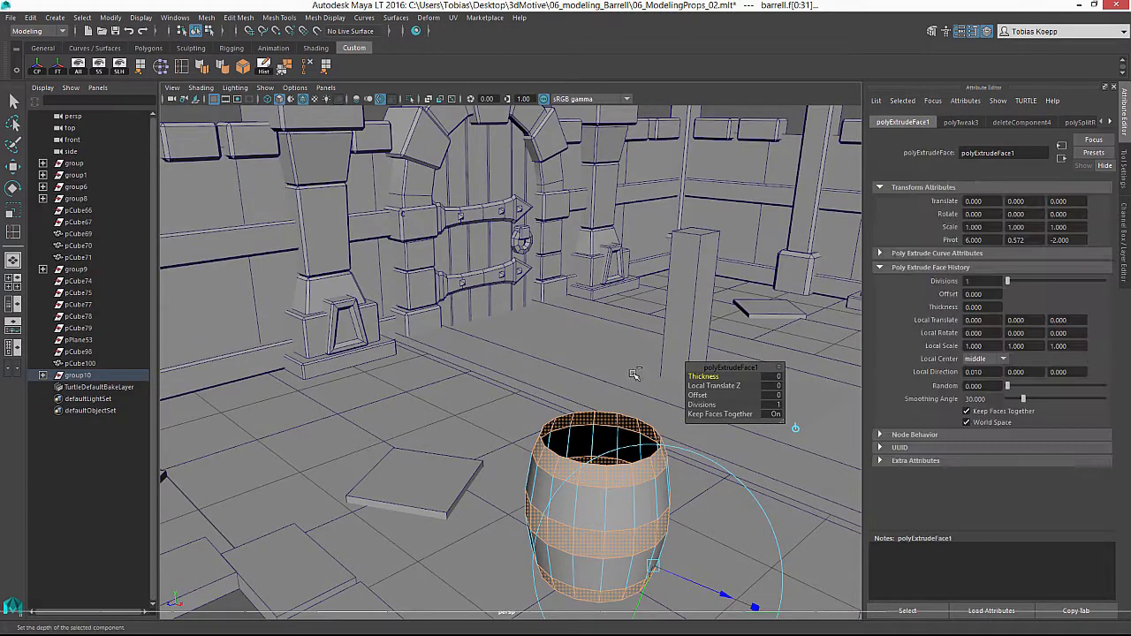
pyautogui.keyDown('alt'); pyautogui.moveTo(636, 374); pyautogui.dragTo(558, 293, button='middle'); pyautogui.keyUp('alt')
pyautogui.click(710, 378)
pyautogui.moveTo(712, 376); pyautogui.dragTo(740, 378)
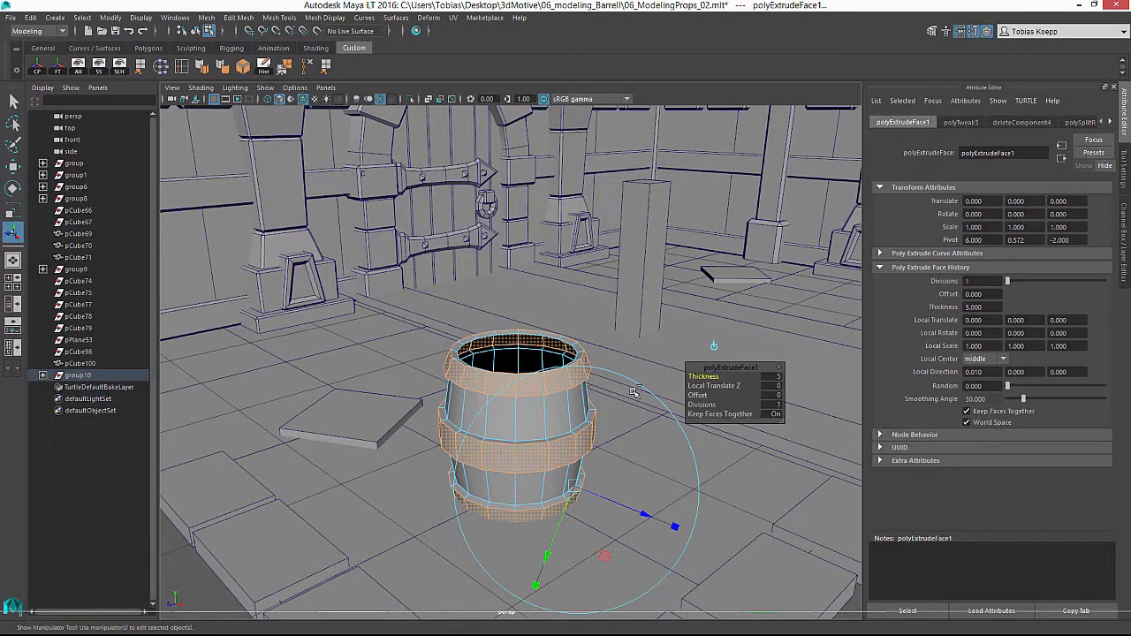
# Scale the two edge loops where the middle band meets the barrel body vertically apart to slant the band's sides.
pyautogui.moveTo(502, 381)
pyautogui.keyDown('alt'); pyautogui.mouseDown()
pyautogui.moveTo(518, 362)
pyautogui.moveTo(517, 372)
pyautogui.mouseUp(); pyautogui.keyUp('alt')
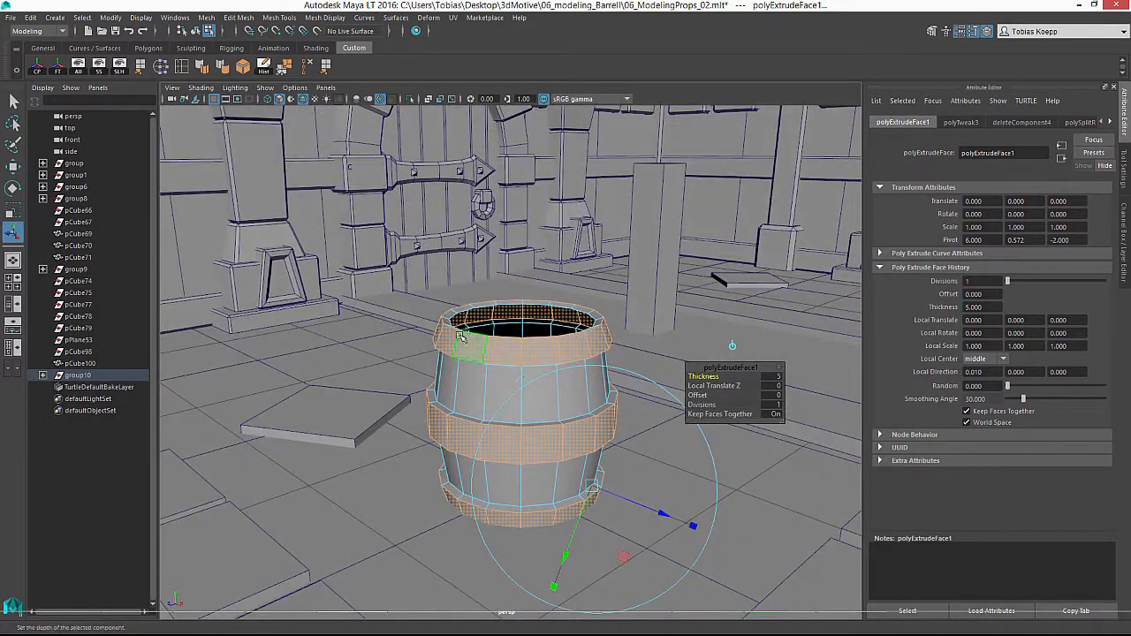
pyautogui.scroll(6, 459, 338)
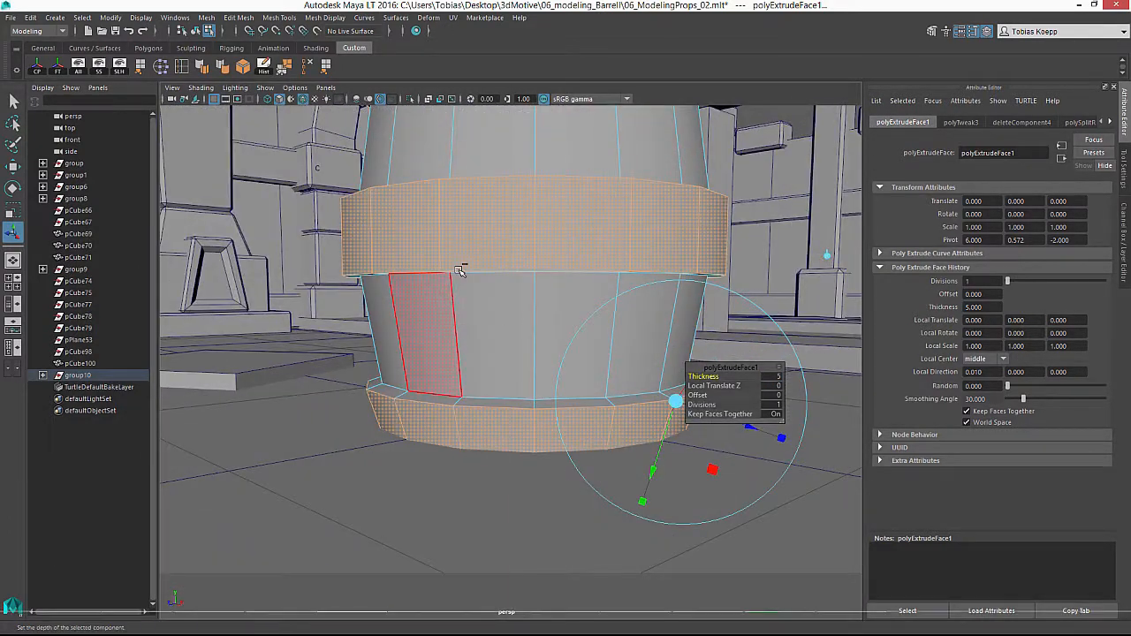
pyautogui.keyDown('alt'); pyautogui.moveTo(482, 279); pyautogui.dragTo(486, 265); pyautogui.keyUp('alt')
pyautogui.doubleClick(489, 115)
pyautogui.keyDown('alt'); pyautogui.moveTo(523, 128); pyautogui.dragTo(515, 268, button='middle'); pyautogui.keyUp('alt')
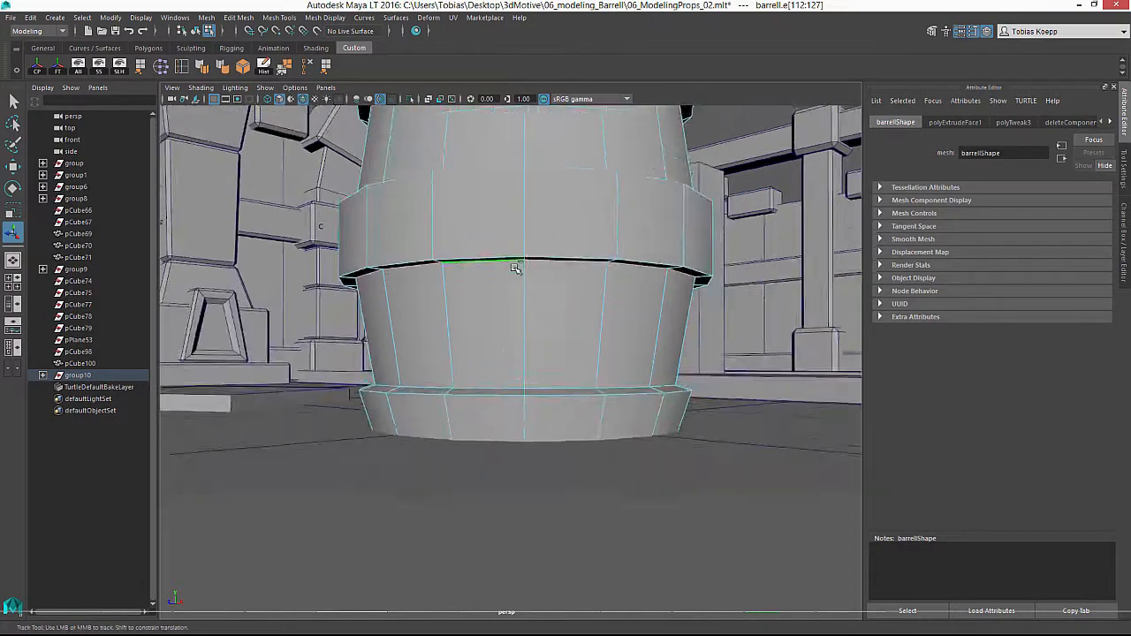
pyautogui.keyDown('alt'); pyautogui.moveTo(515, 267); pyautogui.dragTo(509, 473); pyautogui.keyUp('alt')
pyautogui.keyDown('alt'); pyautogui.moveTo(509, 473); pyautogui.dragTo(514, 150, button='middle'); pyautogui.keyUp('alt')
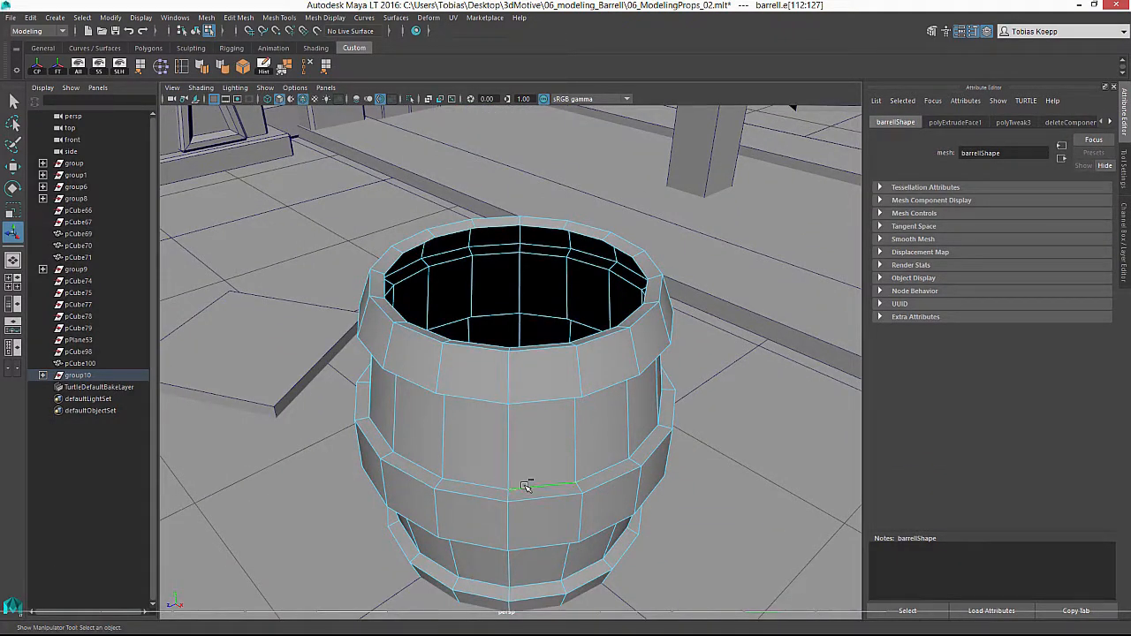
pyautogui.keyDown('shift'); pyautogui.doubleClick(525, 485); pyautogui.keyUp('shift')
pyautogui.scroll(-3, 561, 430)
pyautogui.keyDown('alt'); pyautogui.moveTo(562, 429); pyautogui.dragTo(548, 324); pyautogui.keyUp('alt')
pyautogui.press('r')
pyautogui.keyDown('alt'); pyautogui.moveTo(509, 202); pyautogui.dragTo(535, 333, button='middle'); pyautogui.keyUp('alt')
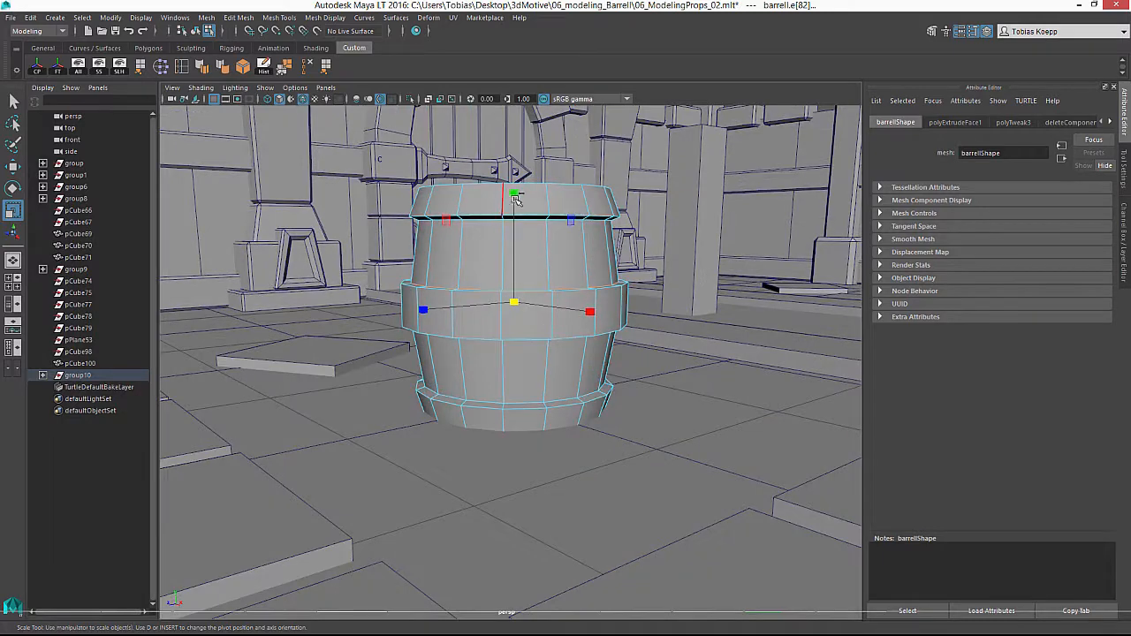
pyautogui.moveTo(516, 199); pyautogui.dragTo(515, 159)
# Raise the edge loop where the bottom band meets the body and lower the matching loop under the top band.
pyautogui.scroll(-2, 548, 265)
pyautogui.keyDown('alt'); pyautogui.moveTo(553, 270); pyautogui.dragTo(539, 309); pyautogui.keyUp('alt')
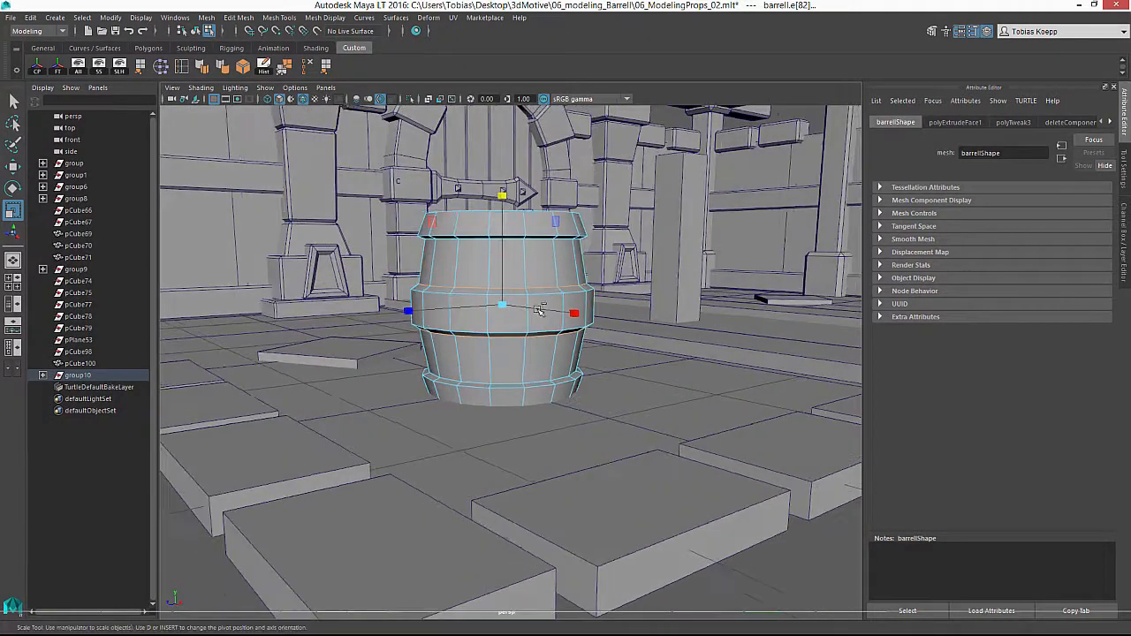
pyautogui.press('w')
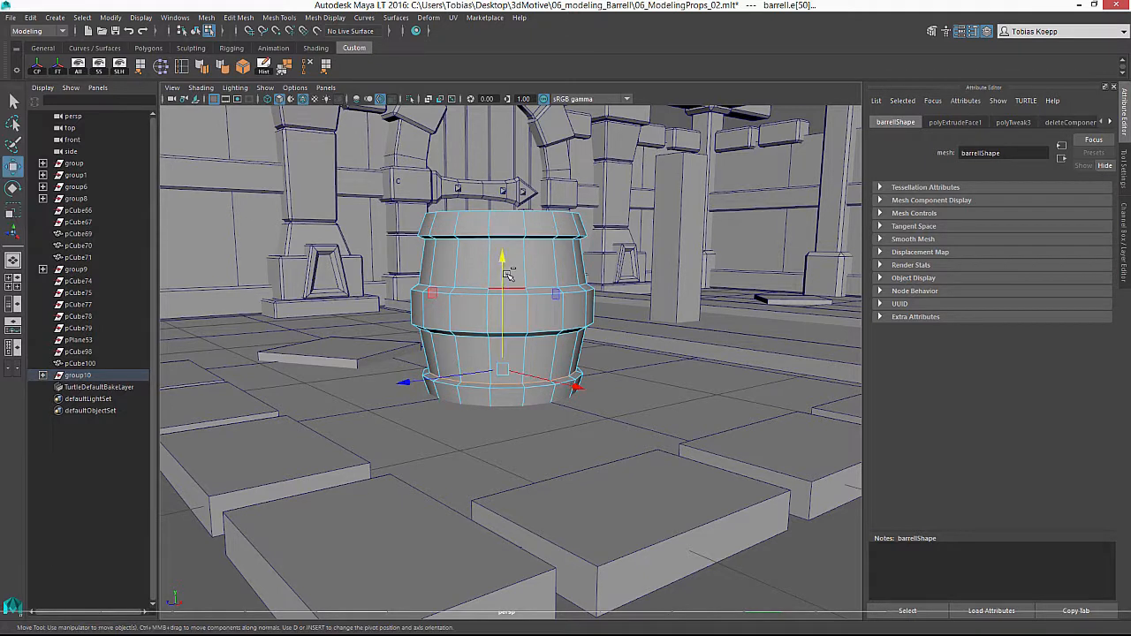
pyautogui.moveTo(503, 257); pyautogui.dragTo(502, 252)
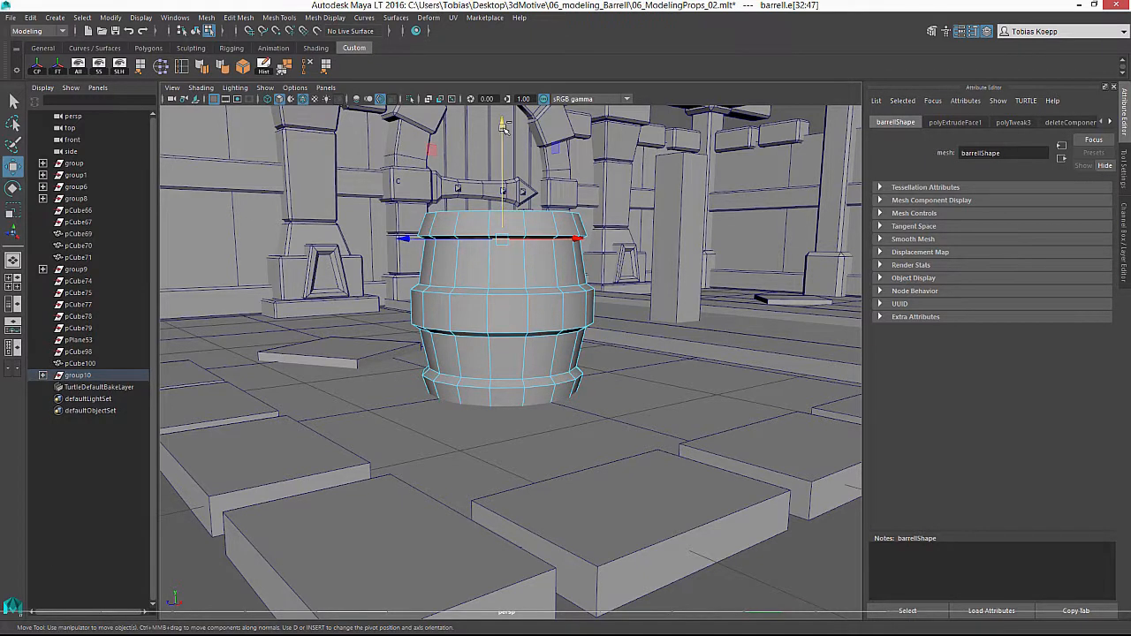
pyautogui.moveTo(502, 125); pyautogui.dragTo(501, 138)
# Move the whole barrel vertically and snap its base onto the floor.
pyautogui.scroll(-3, 504, 177)
pyautogui.keyDown('alt'); pyautogui.moveTo(509, 221); pyautogui.dragTo(530, 311); pyautogui.keyUp('alt')
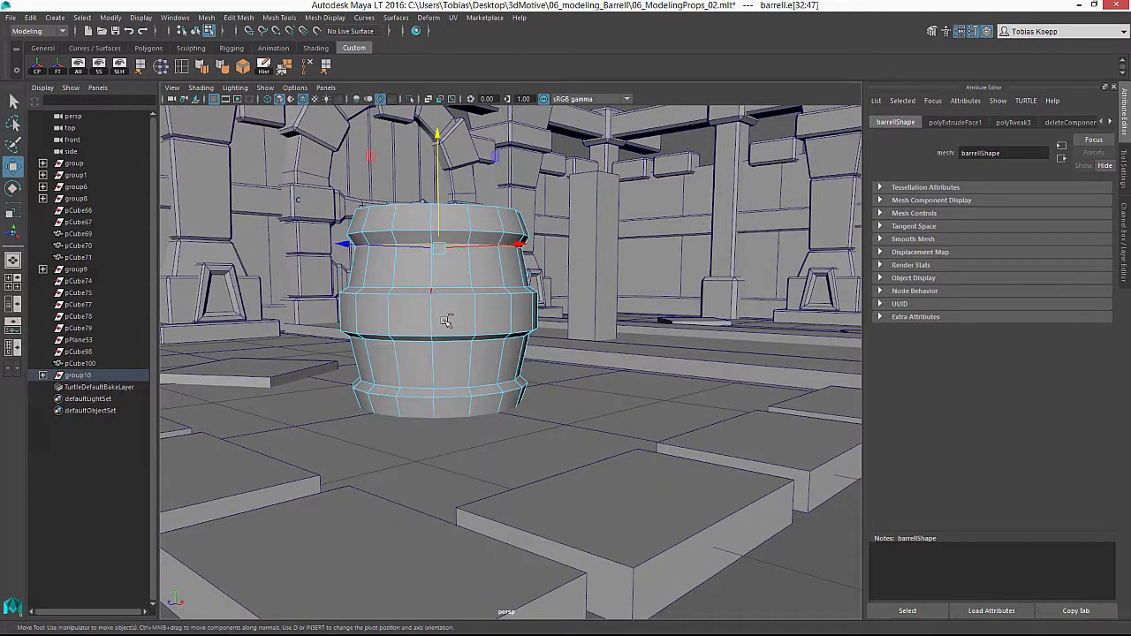
pyautogui.press('F8')
pyautogui.moveTo(441, 257); pyautogui.dragTo(441, 207)
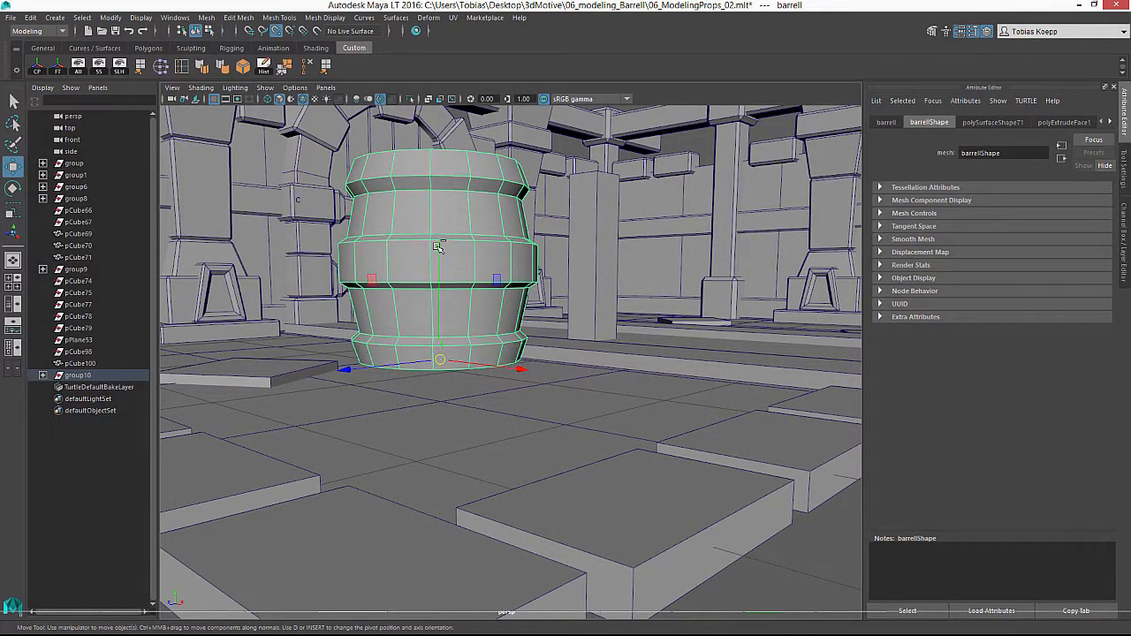
pyautogui.moveTo(437, 247); pyautogui.dragTo(439, 392)
# Scale the inner edge loop of the barrel's top rim slightly inward and raise it a little.
pyautogui.keyDown('alt'); pyautogui.moveTo(616, 410); pyautogui.dragTo(442, 396); pyautogui.keyUp('alt')
pyautogui.keyDown('alt'); pyautogui.moveTo(442, 396); pyautogui.dragTo(443, 386, button='right'); pyautogui.keyUp('alt')
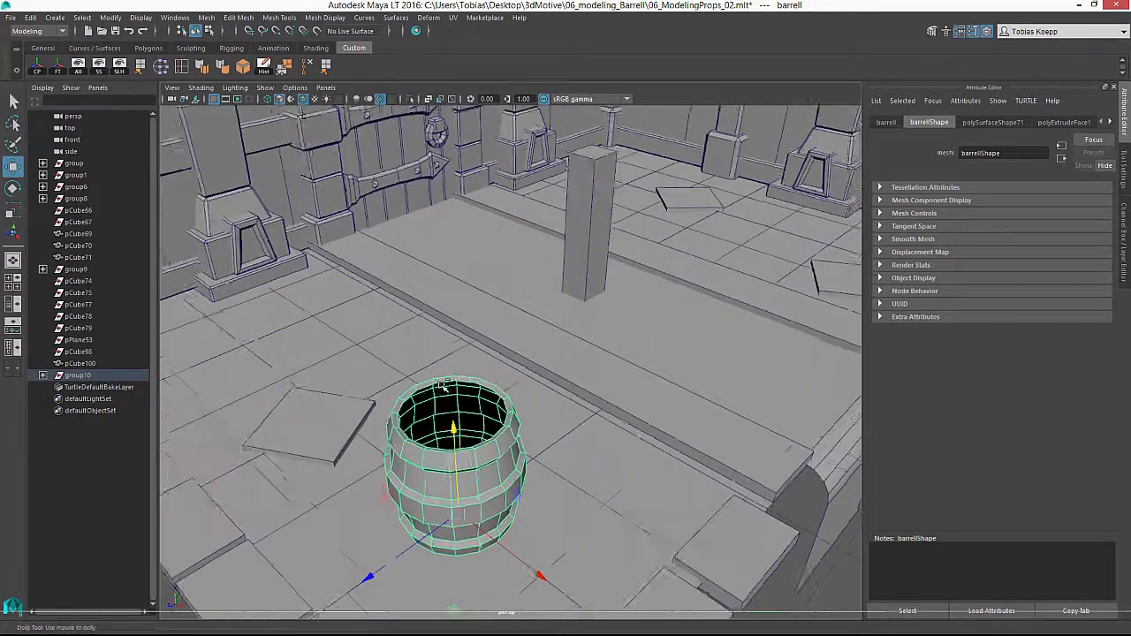
pyautogui.press('f')
pyautogui.press('F10')
pyautogui.doubleClick(492, 290)
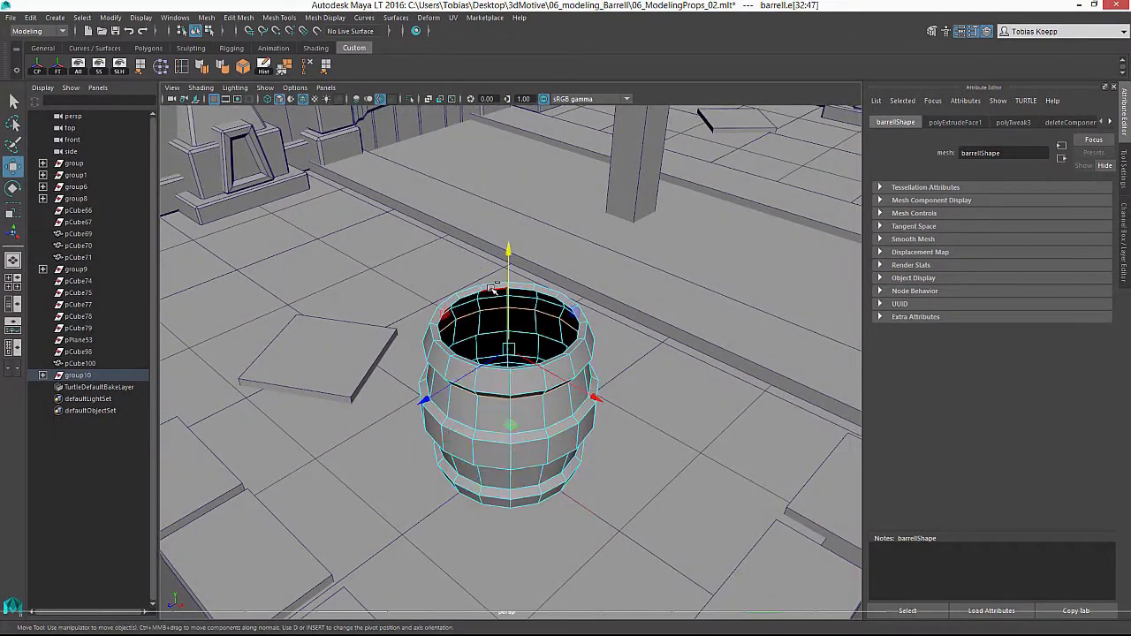
pyautogui.keyDown('alt'); pyautogui.moveTo(492, 290); pyautogui.dragTo(500, 305); pyautogui.keyUp('alt')
pyautogui.keyDown('alt'); pyautogui.moveTo(499, 305); pyautogui.dragTo(501, 308, button='right'); pyautogui.keyUp('alt')
pyautogui.press('Up')
pyautogui.press('r')
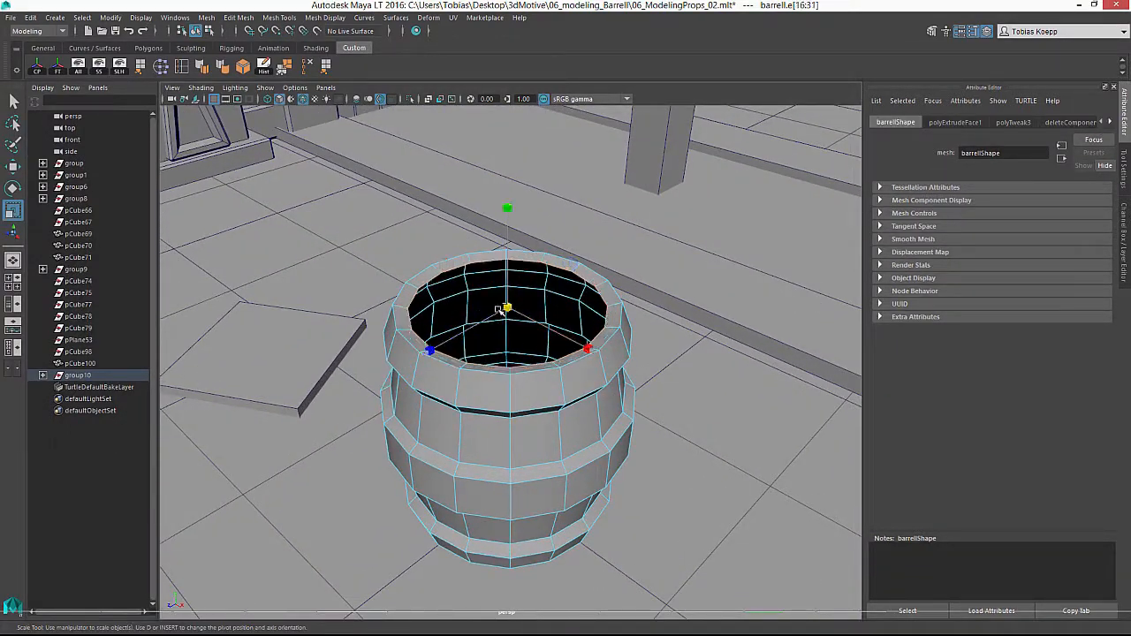
pyautogui.press('w')
pyautogui.moveTo(508, 211); pyautogui.dragTo(510, 250)
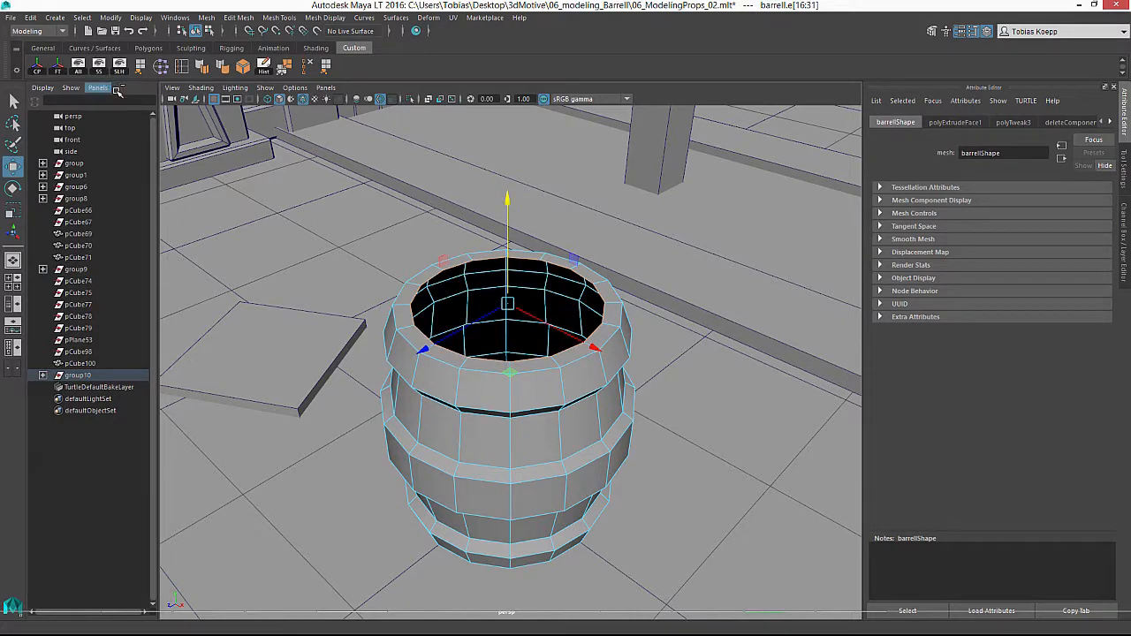
# Extrude the top rim's inner edge loop down into the barrel with thickness -5 and offset 3.
pyautogui.hotkey('ctrl', 'e')
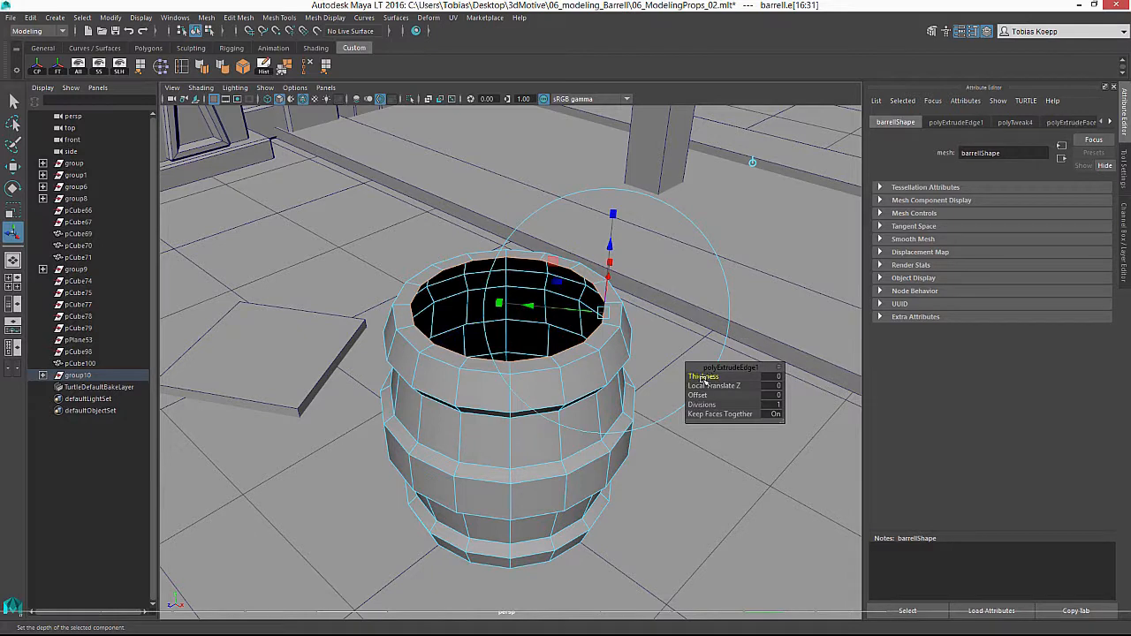
pyautogui.moveTo(702, 378); pyautogui.dragTo(765, 373)
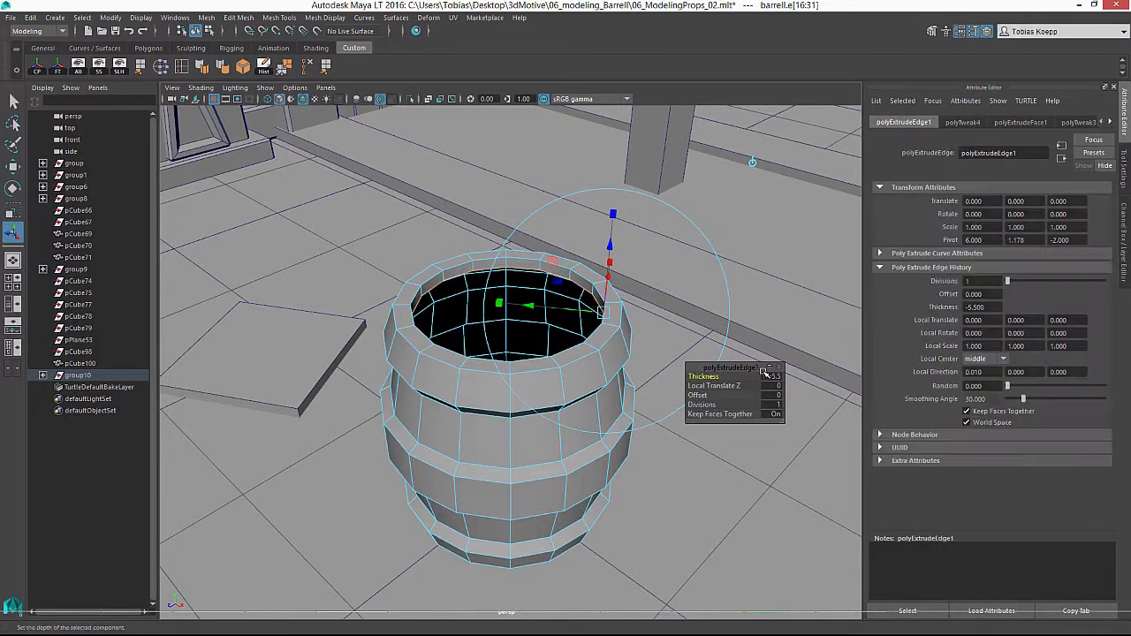
pyautogui.click(777, 375)
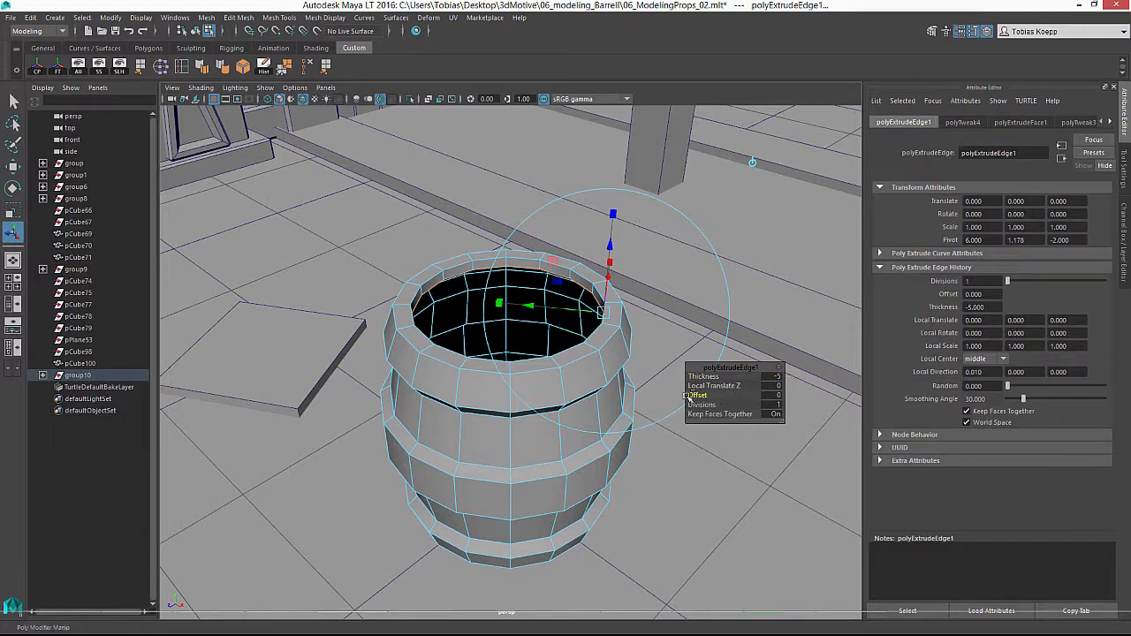
pyautogui.keyDown('alt'); pyautogui.moveTo(484, 337); pyautogui.dragTo(514, 364); pyautogui.keyUp('alt')
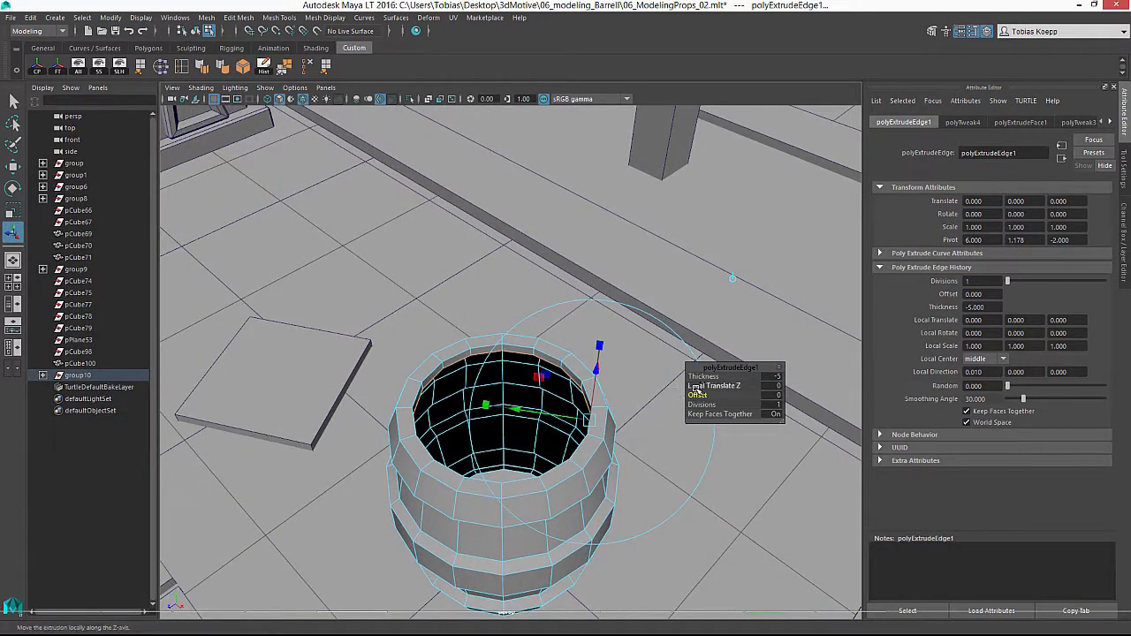
pyautogui.moveTo(699, 396); pyautogui.dragTo(751, 398)
pyautogui.keyDown('alt'); pyautogui.moveTo(442, 415); pyautogui.dragTo(423, 376); pyautogui.keyUp('alt')
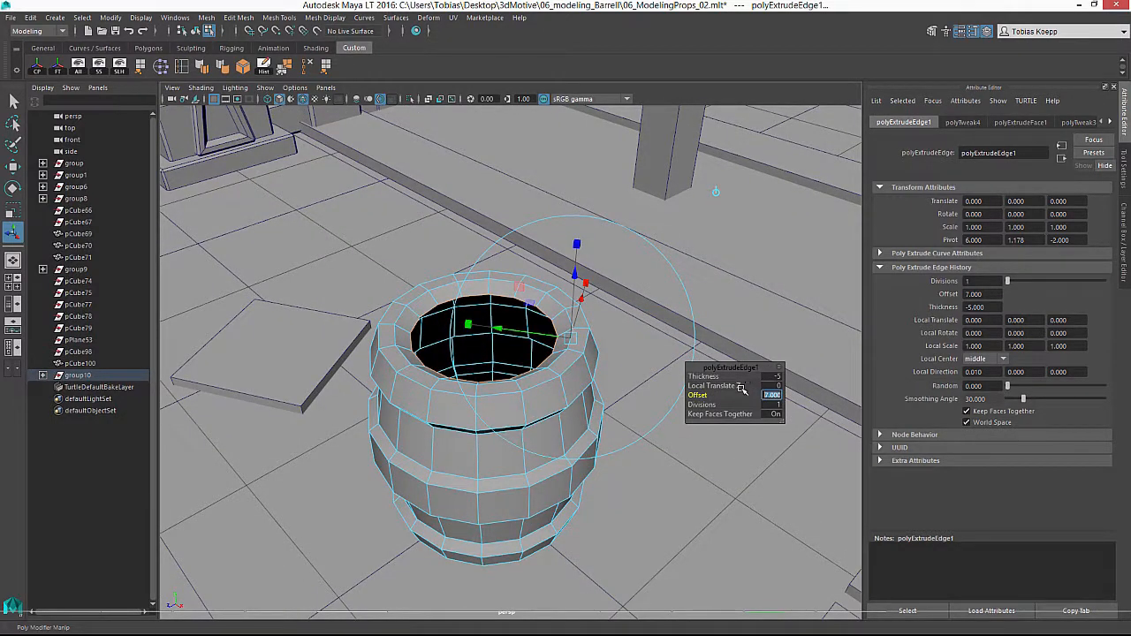
pyautogui.write('2')
pyautogui.press('Return')
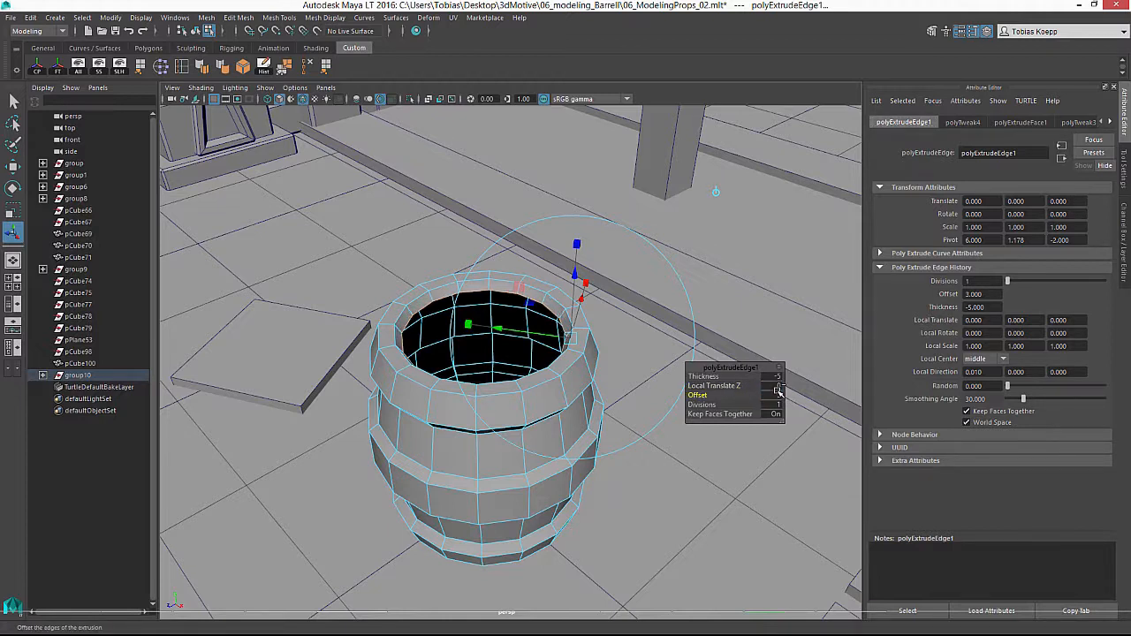
pyautogui.keyDown('alt'); pyautogui.moveTo(401, 326); pyautogui.dragTo(416, 389); pyautogui.keyUp('alt')
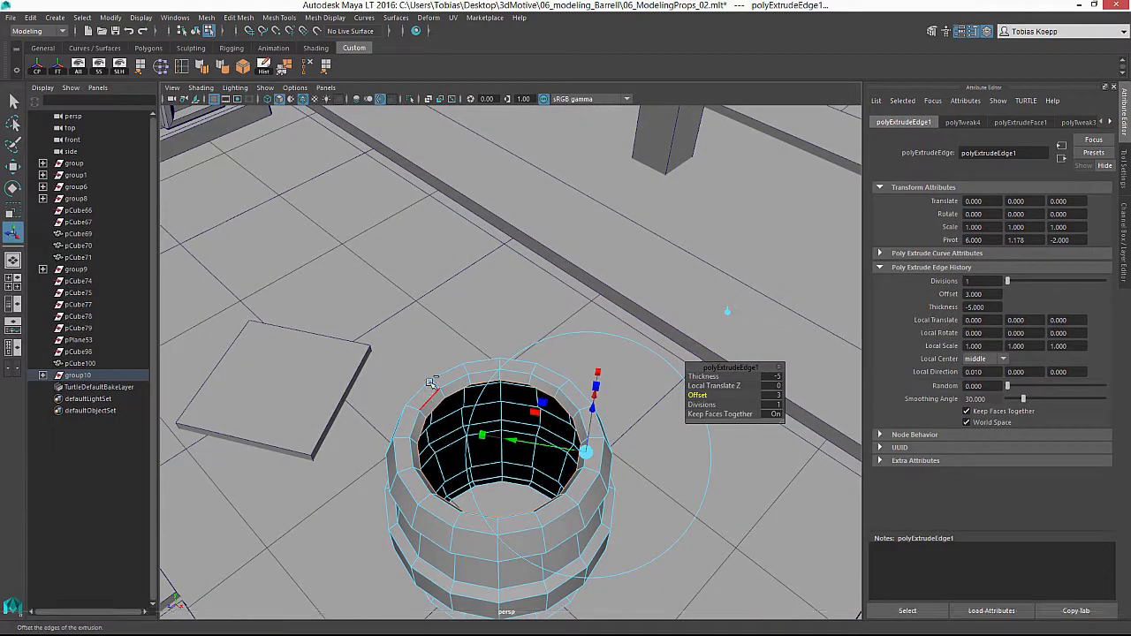
# Extrude the recessed edge loop of the opening inward and merge it to the center to close the barrel's top.
pyautogui.moveTo(428, 321); pyautogui.dragTo(488, 310, button='right')
pyautogui.keyDown('alt'); pyautogui.moveTo(487, 309); pyautogui.dragTo(426, 311); pyautogui.keyUp('alt')
pyautogui.click(434, 291)
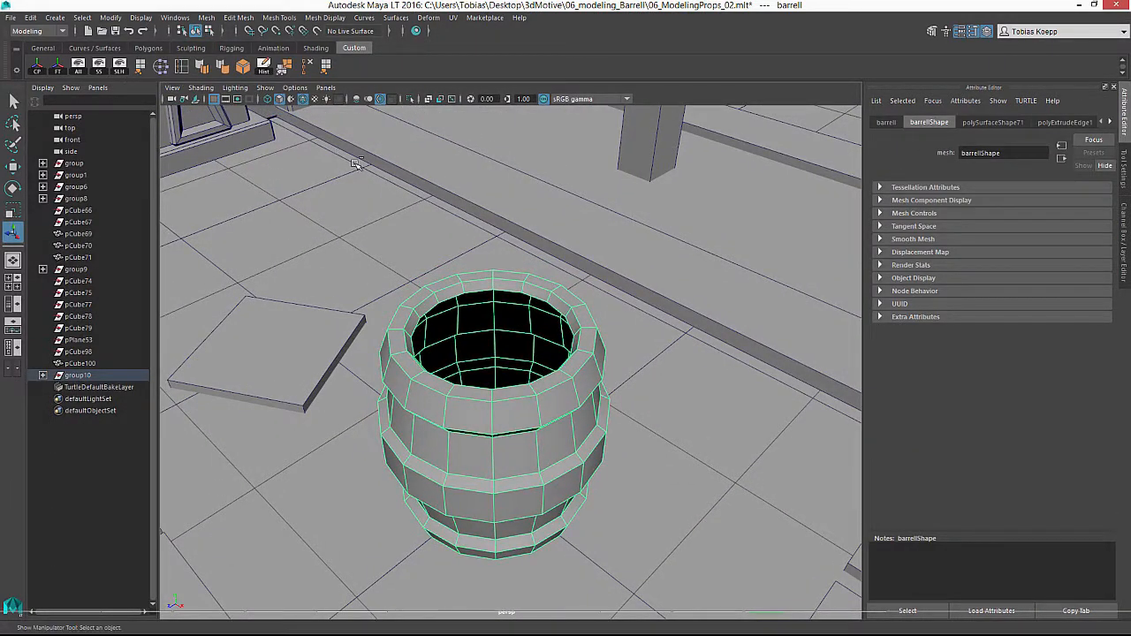
pyautogui.moveTo(472, 282); pyautogui.dragTo(425, 294, button='right')
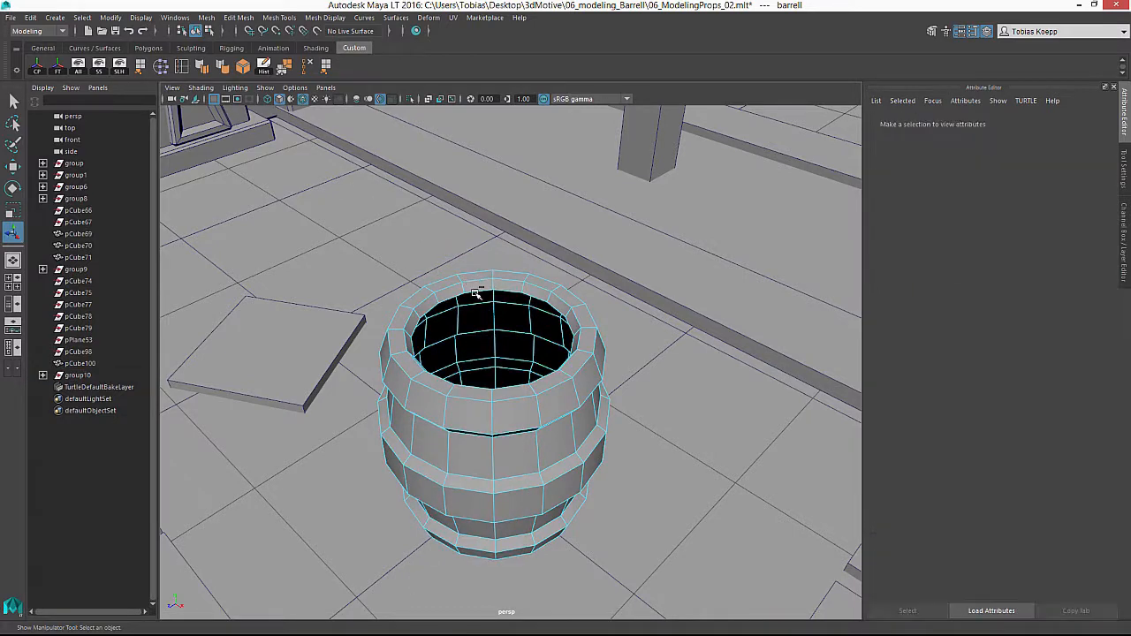
pyautogui.click(491, 295)
pyautogui.keyDown('shift'); pyautogui.moveTo(521, 334); pyautogui.dragTo(499, 345, button='right'); pyautogui.keyUp('shift')
pyautogui.press('r')
pyautogui.moveTo(496, 341); pyautogui.dragTo(451, 347)
pyautogui.click(239, 17)
pyautogui.click(266, 141)
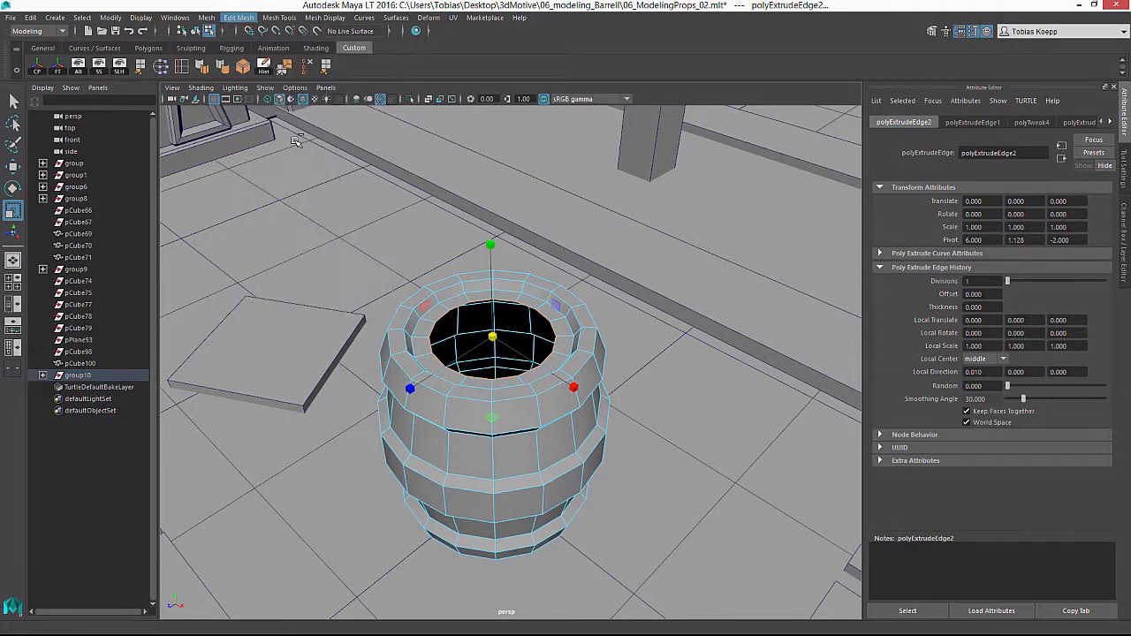
pyautogui.moveTo(417, 320); pyautogui.dragTo(570, 347, button='right')
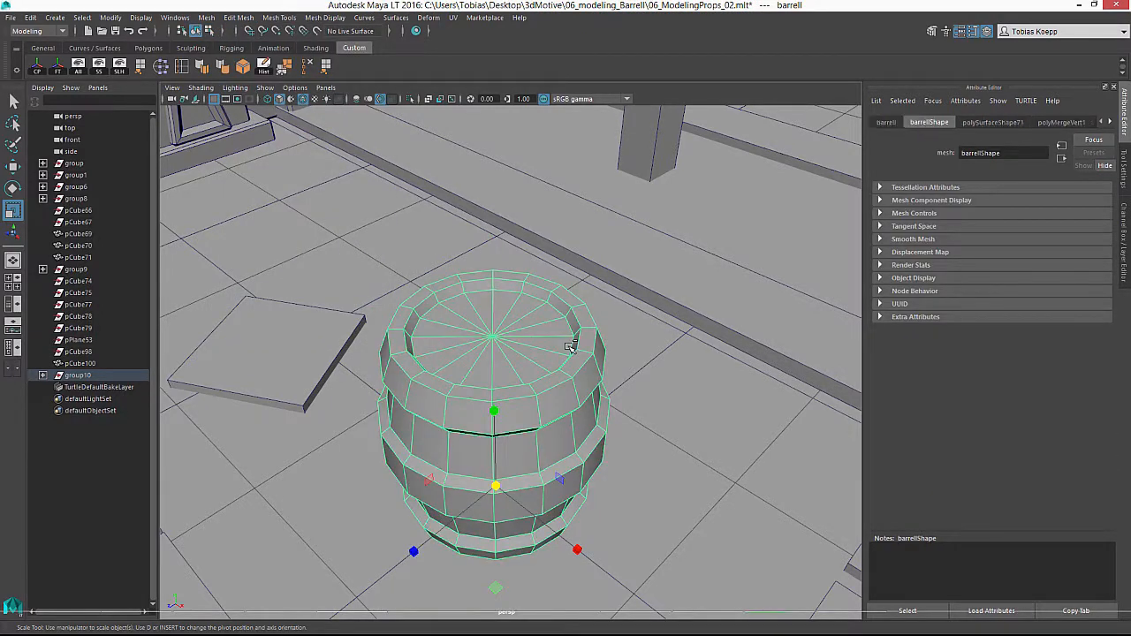
# Hide everything except the barrel and close its underside with a recessed cap merged to the center.
pyautogui.hotkey('alt', 'h')
pyautogui.keyDown('alt'); pyautogui.moveTo(571, 349); pyautogui.dragTo(523, 309); pyautogui.keyUp('alt')
pyautogui.keyDown('alt'); pyautogui.moveTo(523, 308); pyautogui.dragTo(494, 344, button='middle'); pyautogui.keyUp('alt')
pyautogui.keyDown('alt'); pyautogui.moveTo(494, 344); pyautogui.dragTo(543, 235); pyautogui.keyUp('alt')
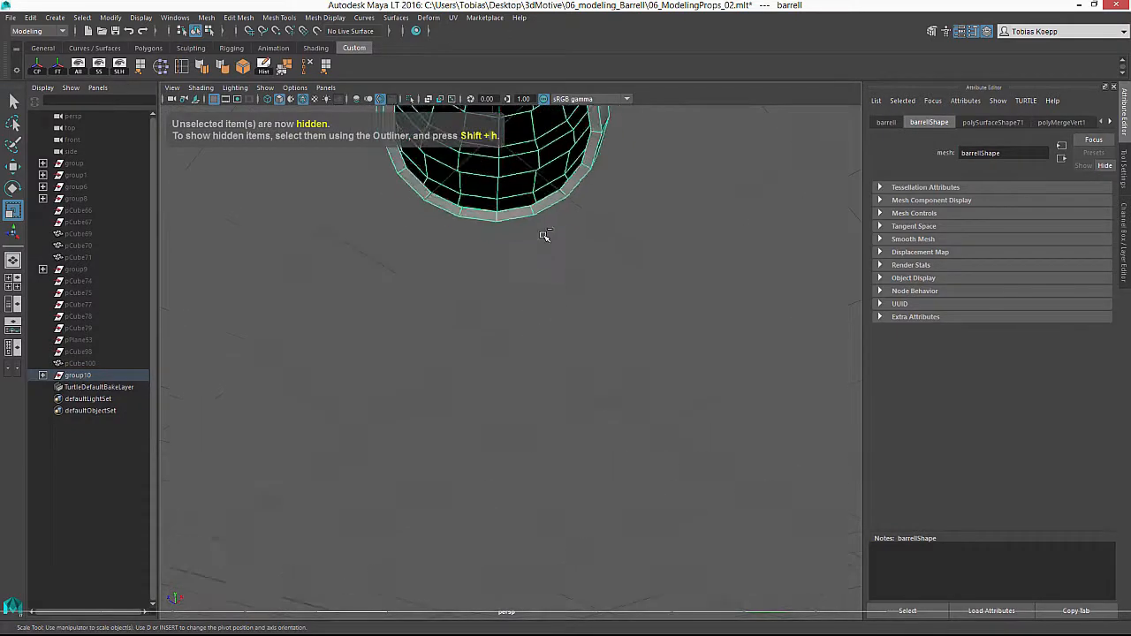
pyautogui.keyDown('alt'); pyautogui.moveTo(543, 235); pyautogui.dragTo(530, 331, button='middle'); pyautogui.keyUp('alt')
pyautogui.moveTo(530, 332)
pyautogui.keyDown('alt'); pyautogui.mouseDown()
pyautogui.moveTo(485, 346)
pyautogui.moveTo(527, 322)
pyautogui.mouseUp(); pyautogui.keyUp('alt')
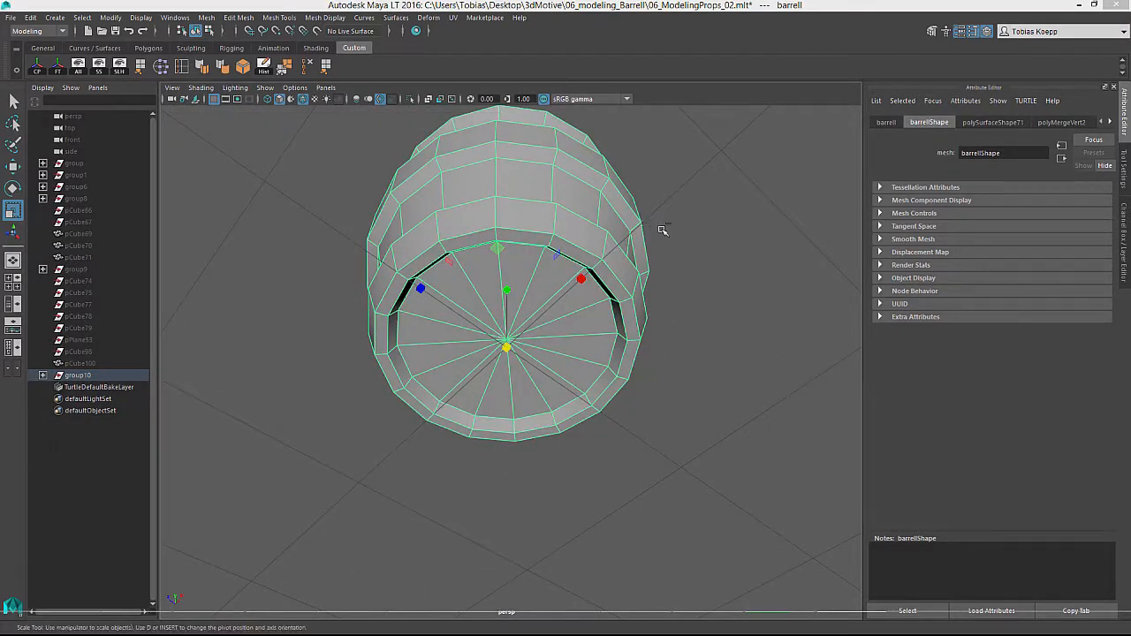
# Show all hidden scene objects again and duplicate the finished barrel.
pyautogui.keyDown('alt'); pyautogui.moveTo(663, 231); pyautogui.dragTo(327, 183); pyautogui.keyUp('alt')
pyautogui.click(120, 66)
pyautogui.keyDown('alt'); pyautogui.moveTo(610, 265); pyautogui.dragTo(565, 339); pyautogui.keyUp('alt')
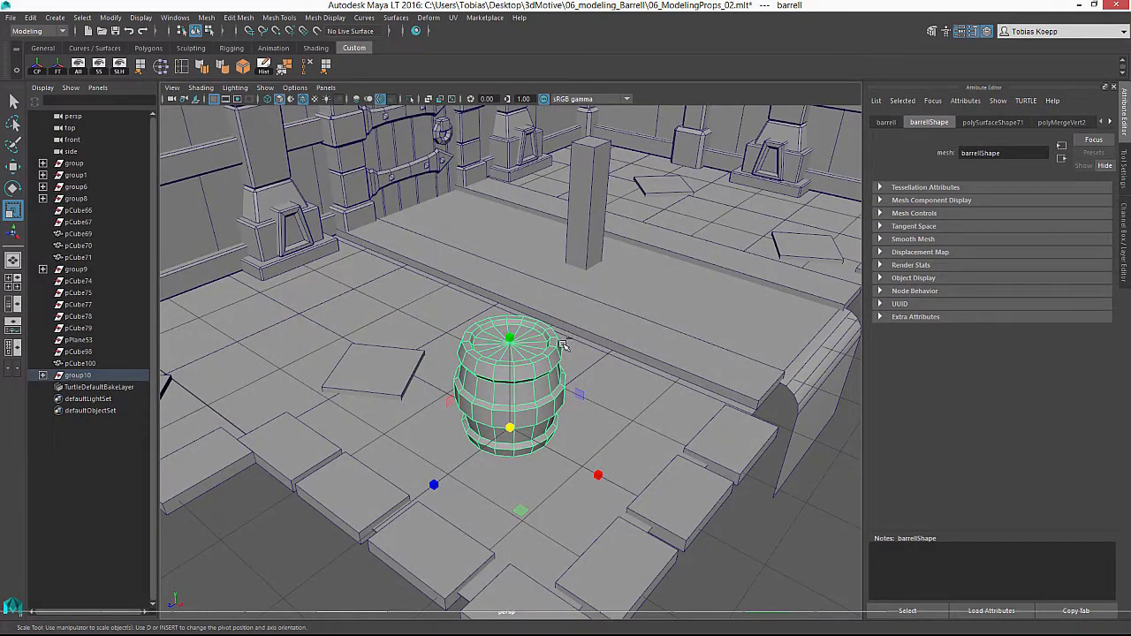
pyautogui.press('e')
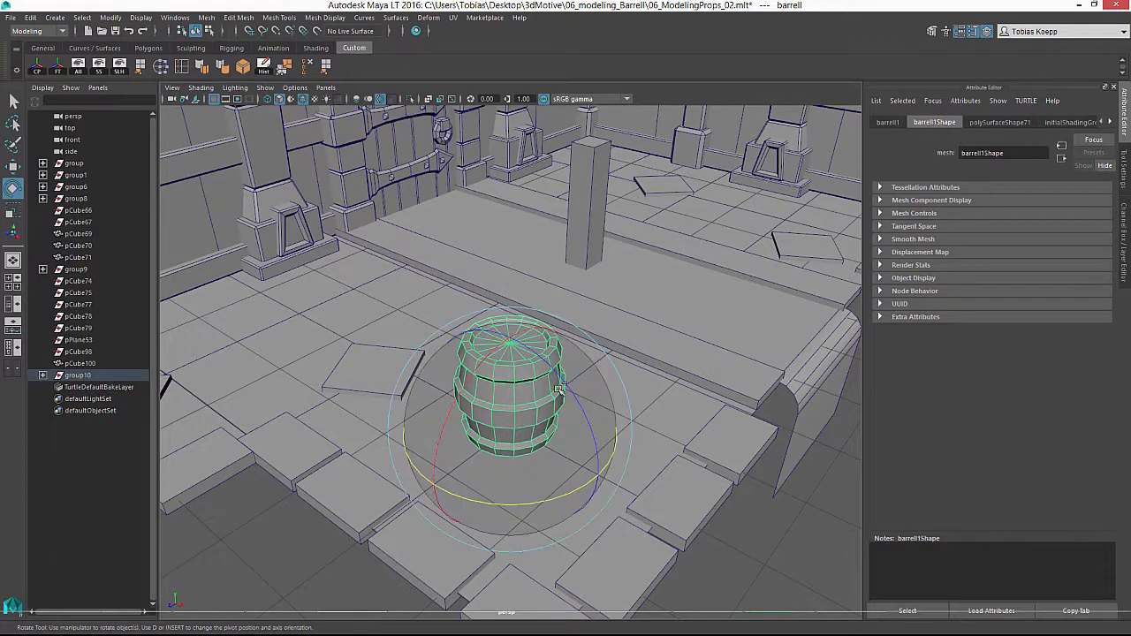
# Rotate the duplicated barrel -90 degrees about Z so it lies on its side, and move it over by the door-side wall.
pyautogui.moveTo(590, 415); pyautogui.dragTo(603, 442)
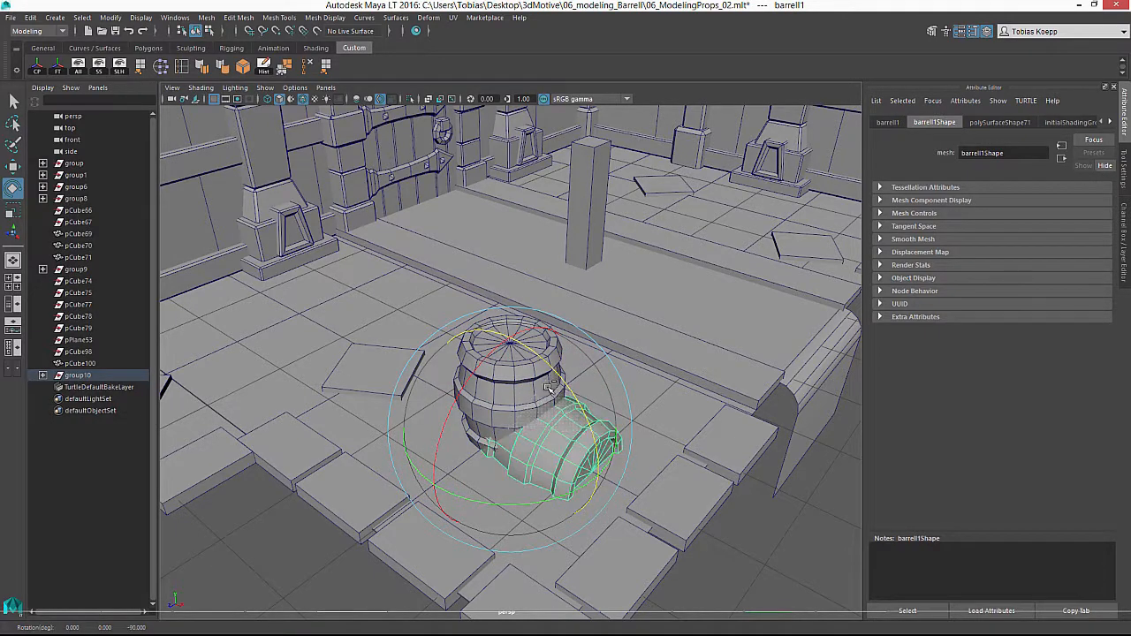
pyautogui.press('w')
pyautogui.moveTo(538, 408); pyautogui.dragTo(534, 374)
pyautogui.press('d')
pyautogui.keyDown('alt'); pyautogui.moveTo(534, 374); pyautogui.dragTo(496, 380, button='right'); pyautogui.keyUp('alt')
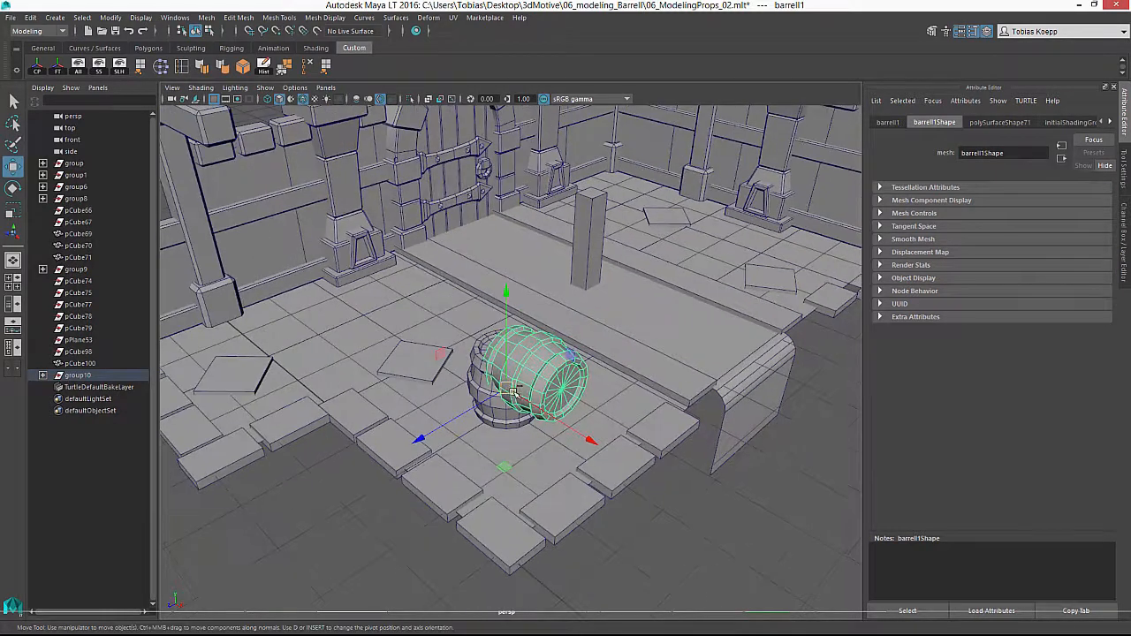
pyautogui.moveTo(510, 389); pyautogui.dragTo(309, 325)
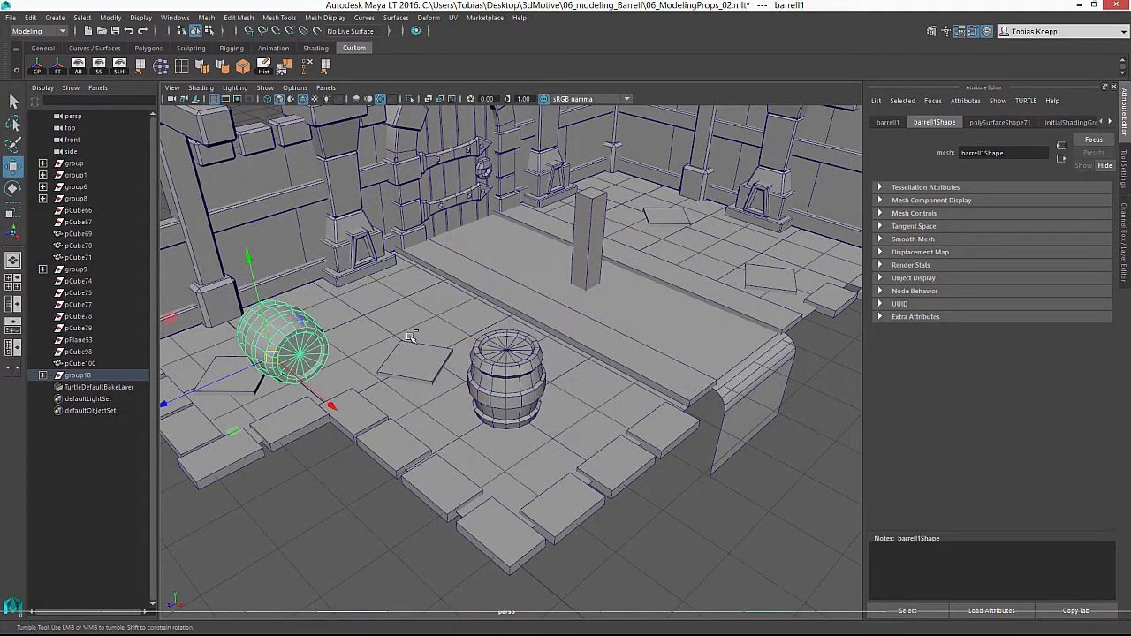
# Duplicate the lying barrel twice, placing one copy beside it and stacking the other on top between the two.
pyautogui.keyDown('alt'); pyautogui.moveTo(411, 337); pyautogui.dragTo(474, 303); pyautogui.keyUp('alt')
pyautogui.hotkey('ctrl', 'd')
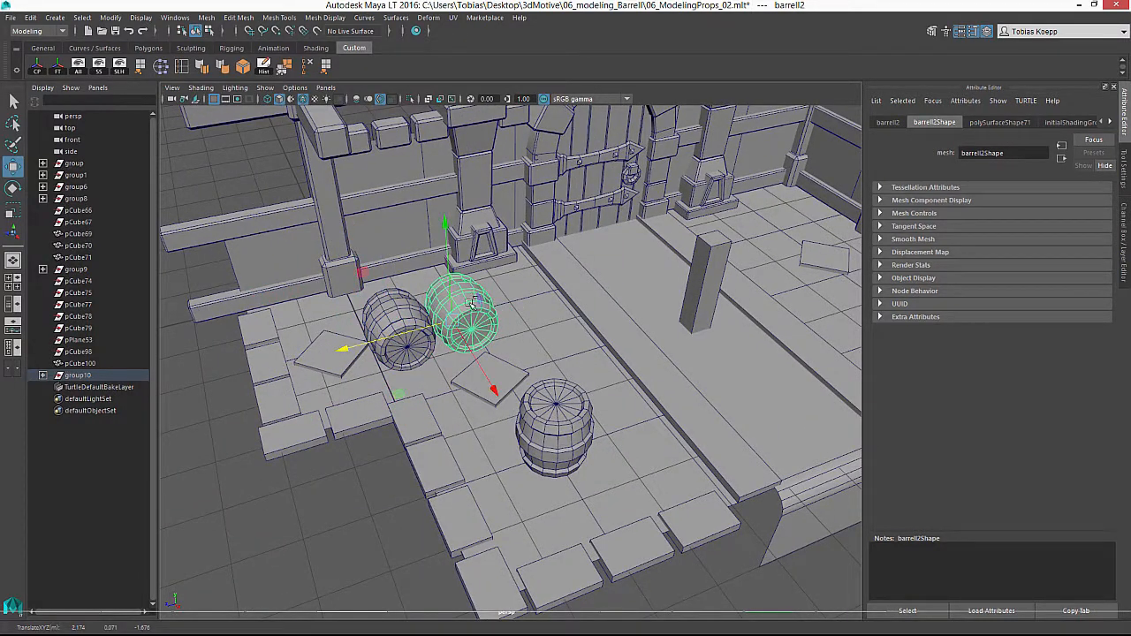
pyautogui.hotkey('ctrl', 'd')
pyautogui.moveTo(451, 231); pyautogui.dragTo(426, 213)
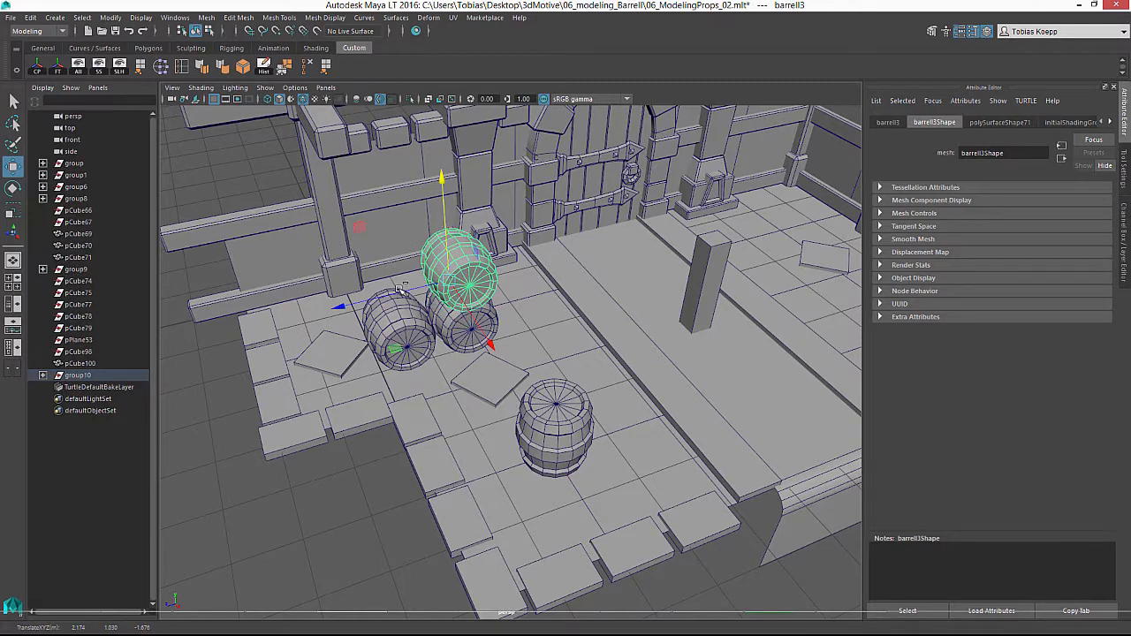
pyautogui.moveTo(398, 290); pyautogui.dragTo(361, 299)
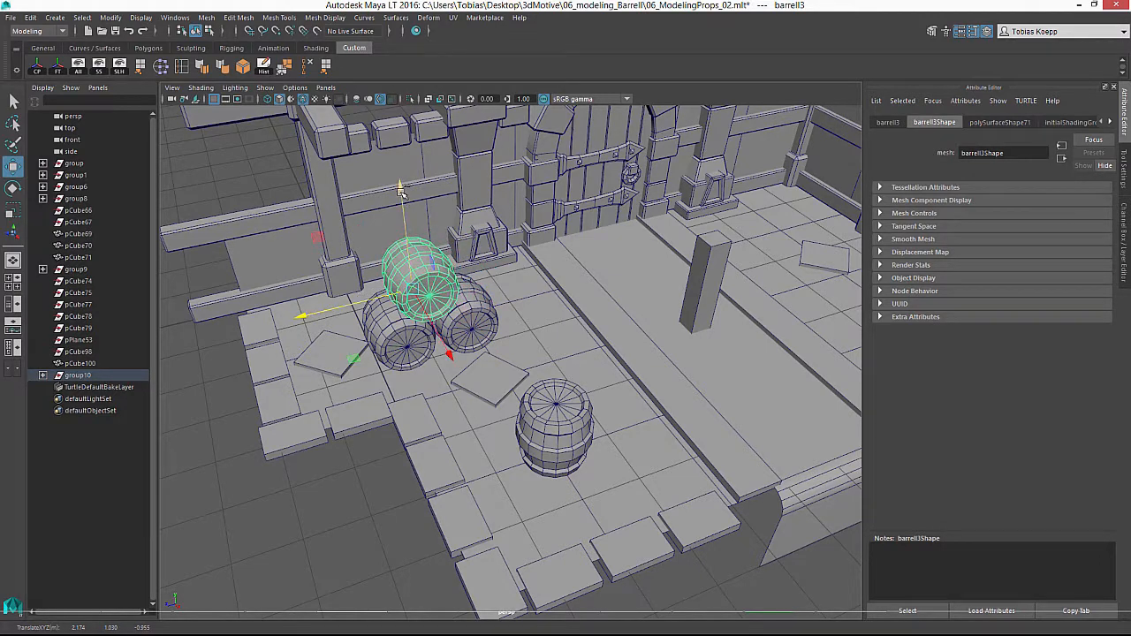
pyautogui.moveTo(399, 190); pyautogui.dragTo(403, 202)
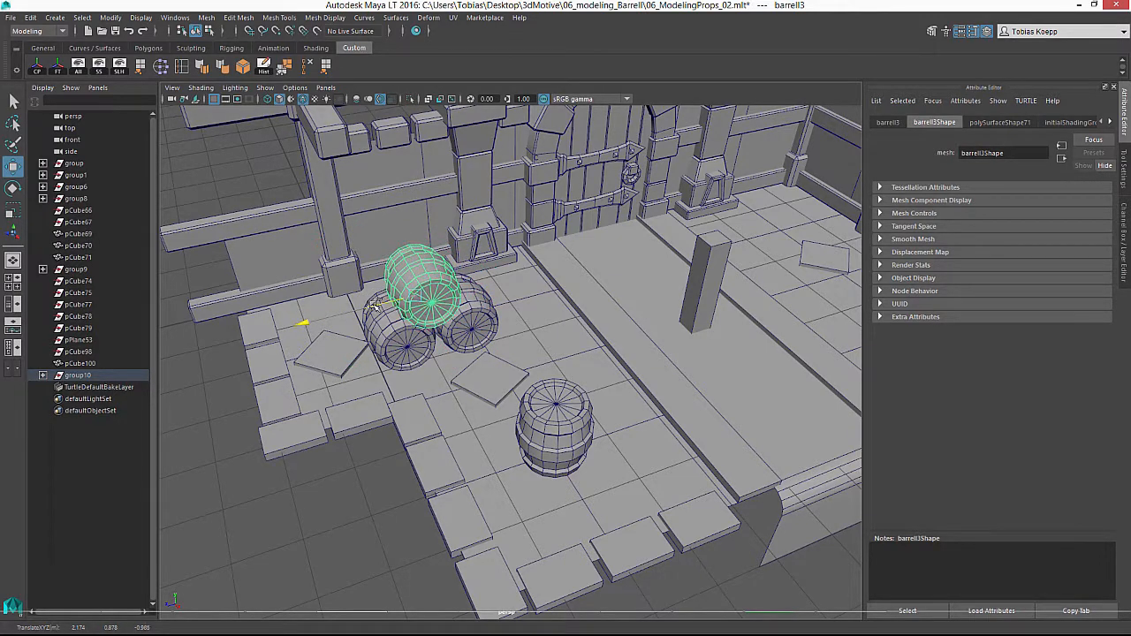
# Select the three stacked barrels and move them together back against the wall.
pyautogui.click(405, 349)
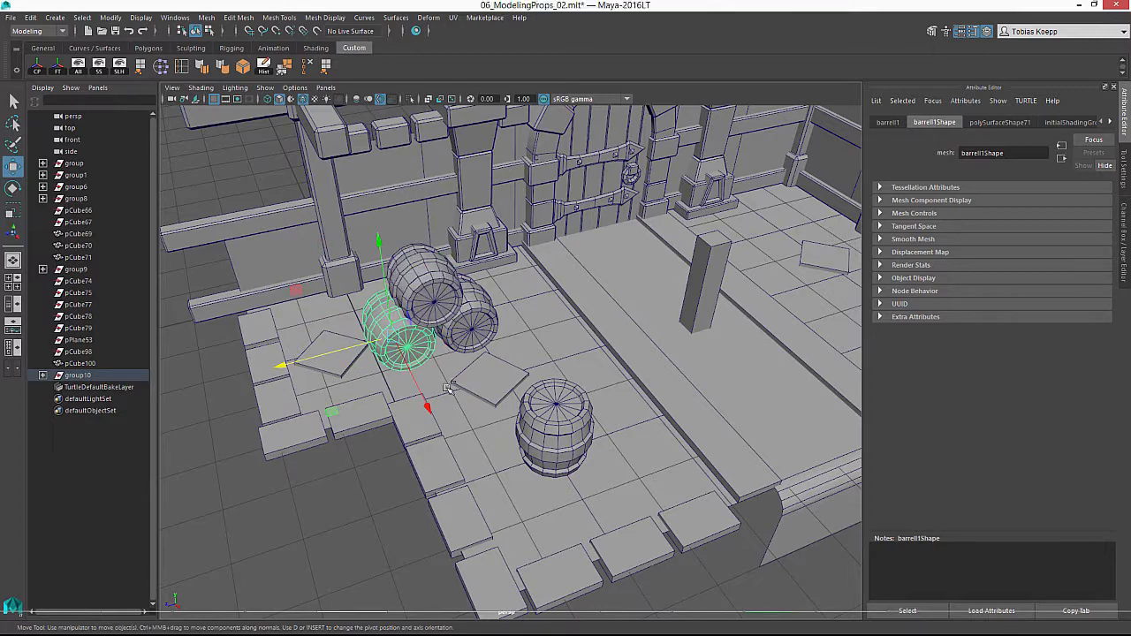
pyautogui.click(451, 313)
pyautogui.keyDown('shift'); pyautogui.click(426, 263); pyautogui.keyUp('shift')
pyautogui.keyDown('shift'); pyautogui.click(405, 326); pyautogui.keyUp('shift')
pyautogui.moveTo(426, 405); pyautogui.dragTo(396, 347)
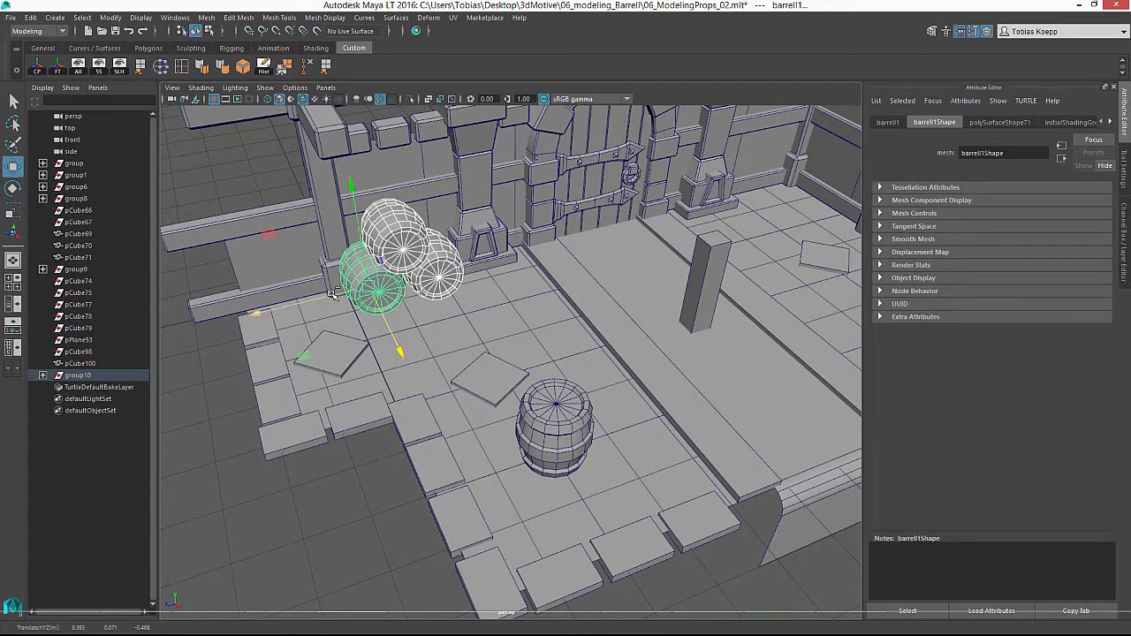
# Duplicate the upright barrel and place the copies on the floor across the walkway, along the far wall.
pyautogui.click(555, 426)
pyautogui.scroll(-5, 493, 389)
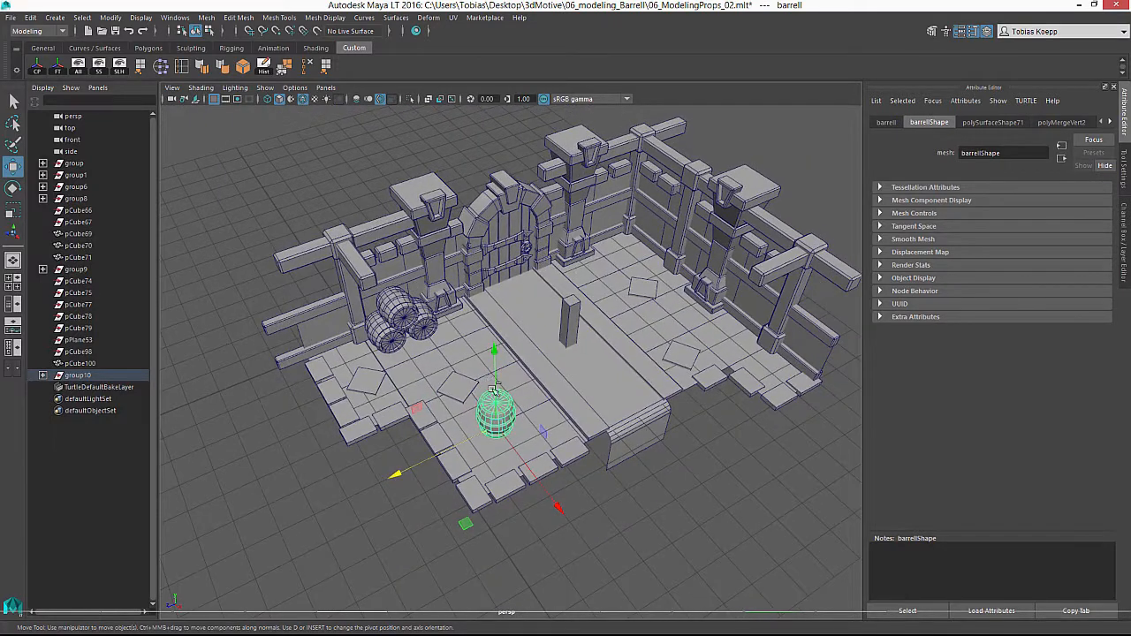
pyautogui.hotkey('ctrl', 'd')
pyautogui.moveTo(466, 523); pyautogui.dragTo(748, 456)
pyautogui.hotkey('ctrl', 'd')
pyautogui.click(718, 469)
pyautogui.keyDown('alt'); pyautogui.moveTo(645, 414); pyautogui.dragTo(634, 356); pyautogui.keyUp('alt')
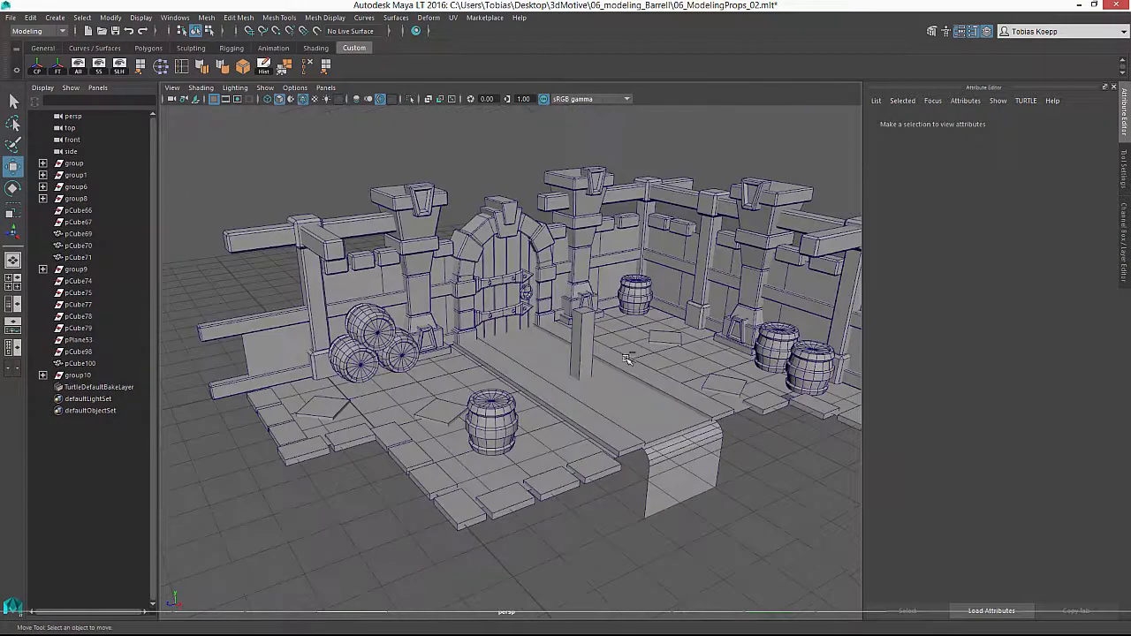
pyautogui.keyDown('alt'); pyautogui.moveTo(634, 356); pyautogui.dragTo(520, 380, button='middle'); pyautogui.keyUp('alt')
pyautogui.keyDown('alt'); pyautogui.moveTo(520, 380); pyautogui.dragTo(532, 389); pyautogui.keyUp('alt')
pyautogui.keyDown('alt'); pyautogui.moveTo(532, 389); pyautogui.dragTo(422, 276, button='right'); pyautogui.keyUp('alt')
pyautogui.keyDown('alt'); pyautogui.moveTo(422, 276); pyautogui.dragTo(430, 288, button='middle'); pyautogui.keyUp('alt')
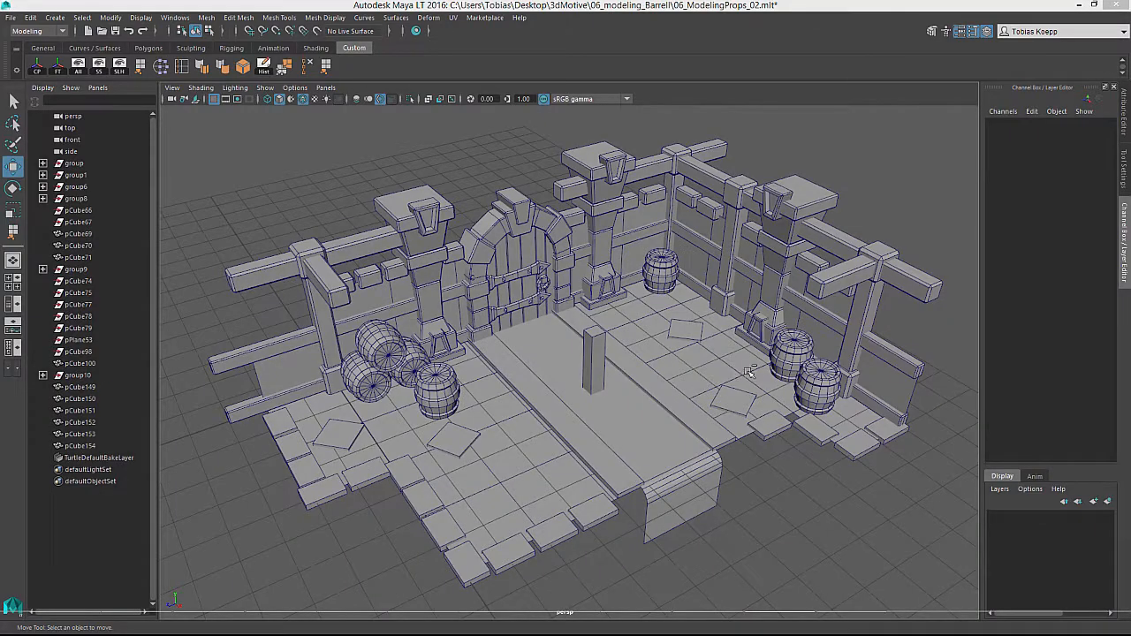
# Isolate the square floor tile beside the walkway, in front of the upright barrel, by hiding all unselected objects.
pyautogui.keyDown('alt'); pyautogui.moveTo(633, 428); pyautogui.dragTo(624, 340, button='middle'); pyautogui.keyUp('alt')
pyautogui.keyDown('alt'); pyautogui.moveTo(624, 340); pyautogui.dragTo(672, 380); pyautogui.keyUp('alt')
pyautogui.click(501, 278)
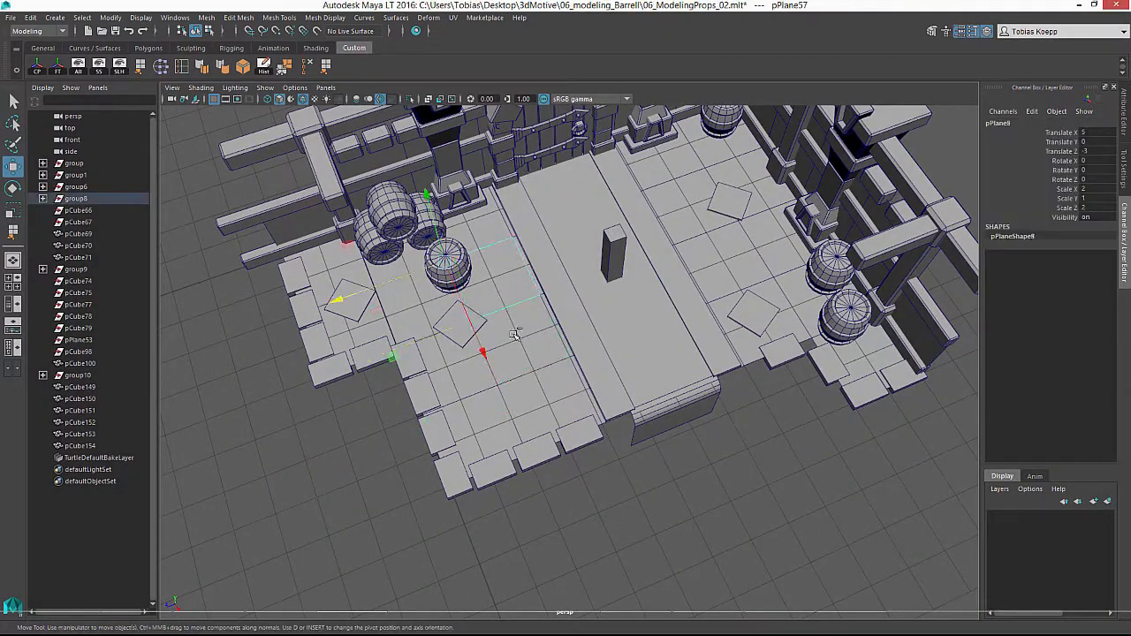
pyautogui.moveTo(501, 279); pyautogui.dragTo(537, 334, button='middle')
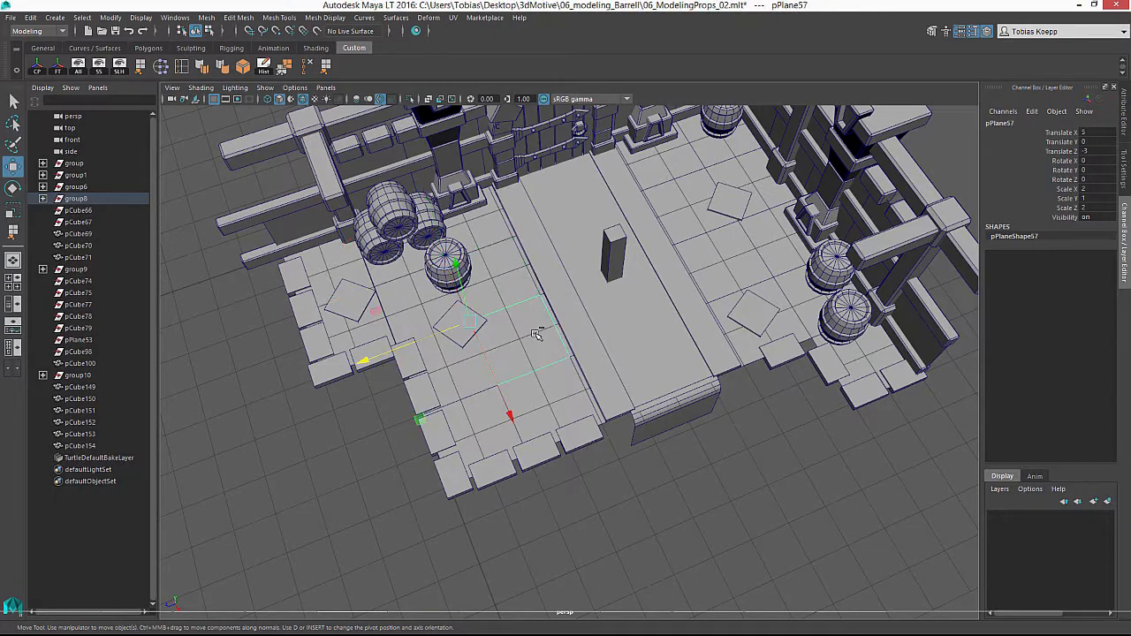
pyautogui.keyDown('alt'); pyautogui.moveTo(544, 365); pyautogui.dragTo(567, 367); pyautogui.keyUp('alt')
pyautogui.keyDown('alt'); pyautogui.moveTo(567, 367); pyautogui.dragTo(626, 366, button='right'); pyautogui.keyUp('alt')
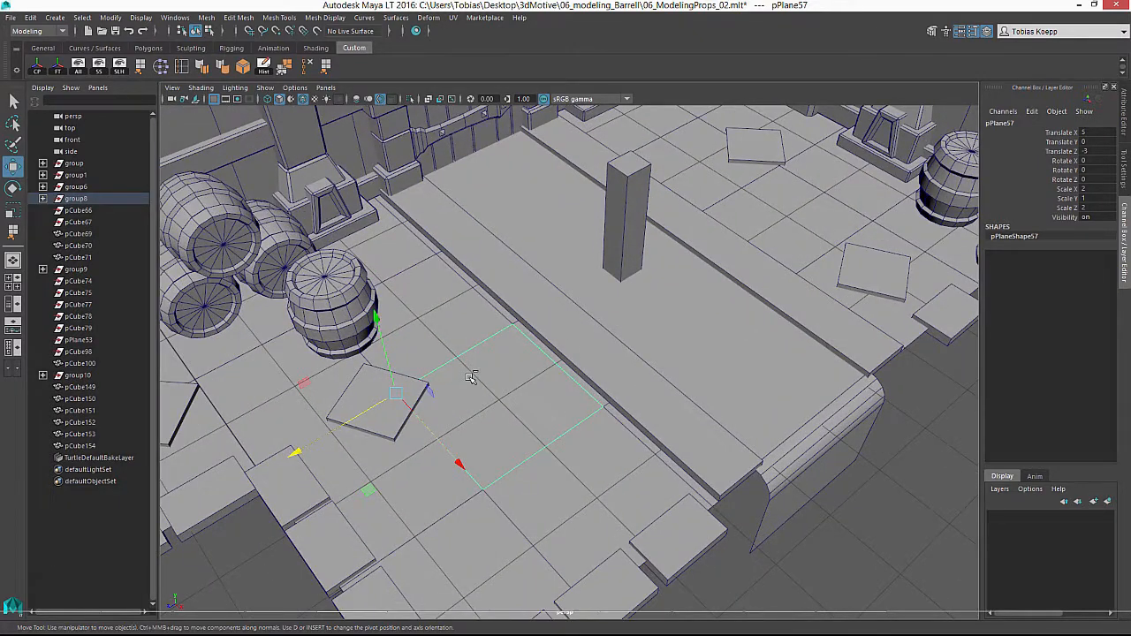
pyautogui.hotkey('alt', 'h')
# Extrude the tile's face and scale it uniformly inward to form a smaller inset square.
pyautogui.rightClick(512, 377)
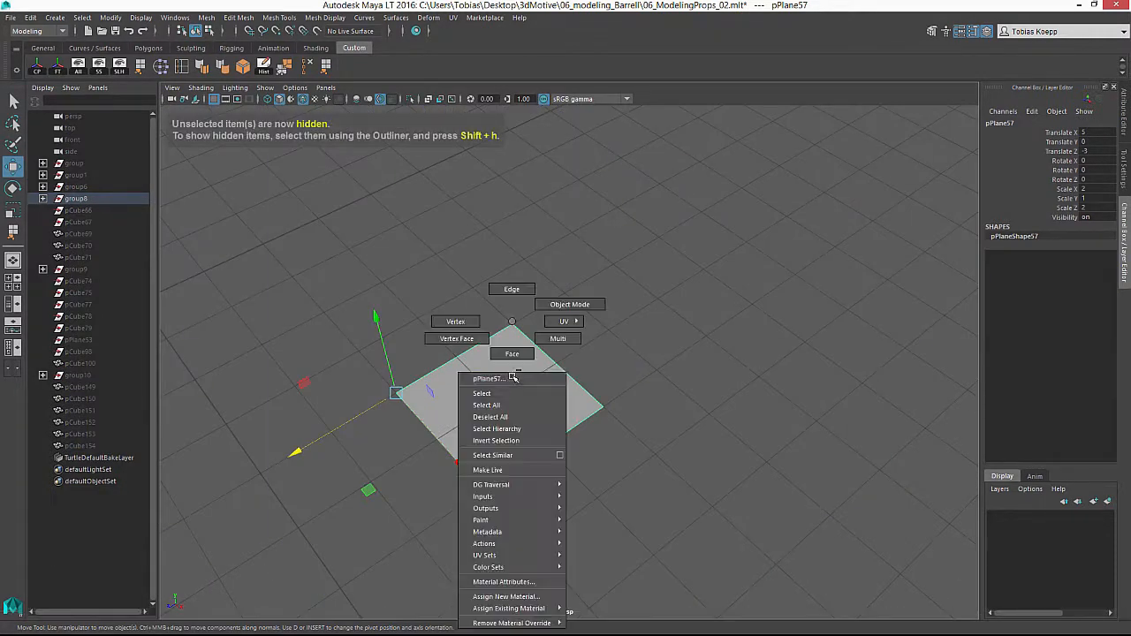
pyautogui.click(511, 356)
pyautogui.click(589, 399)
pyautogui.hotkey('ctrl', 'e')
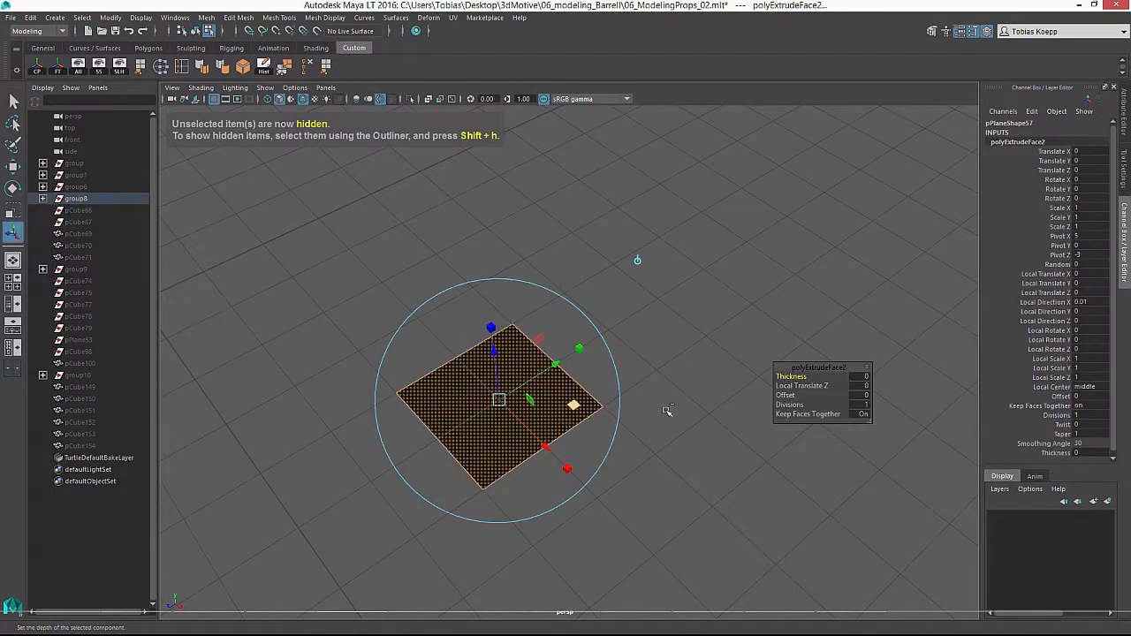
pyautogui.press('r')
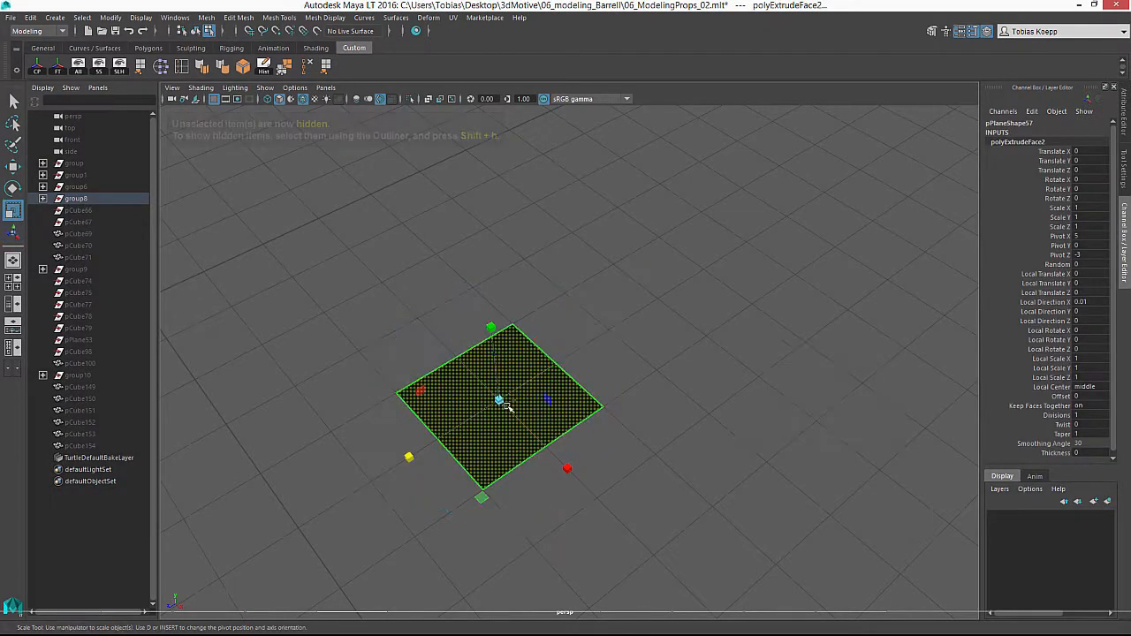
pyautogui.moveTo(493, 404); pyautogui.dragTo(464, 413)
# Delete the inset face to open a square hole in the tile, and show all hidden scene objects again.
pyautogui.doubleClick(550, 366)
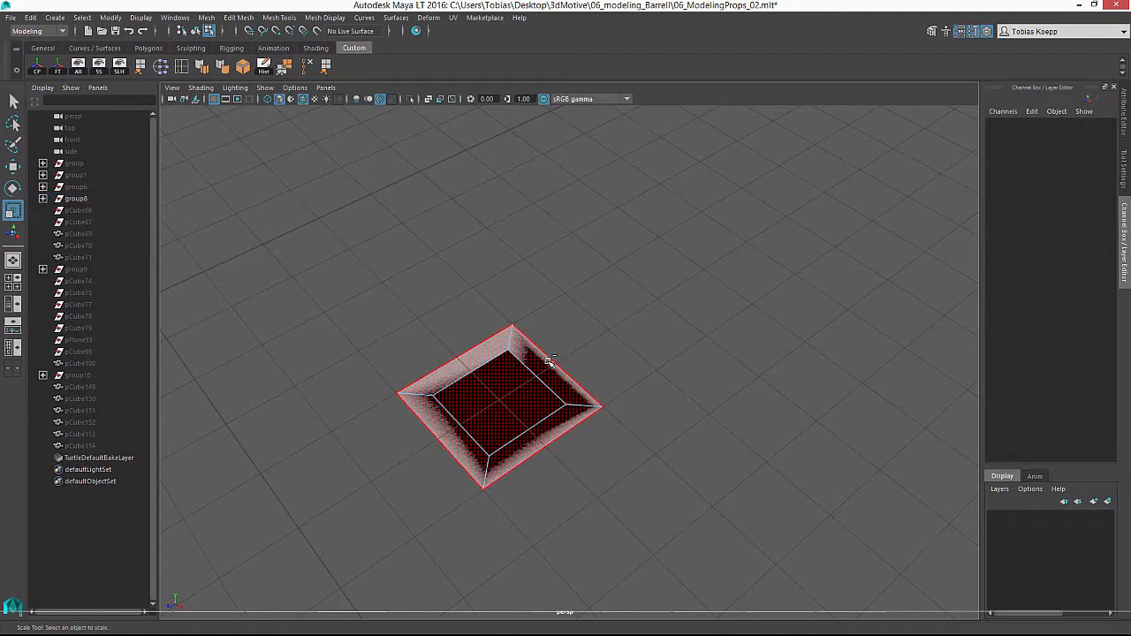
pyautogui.click(596, 351)
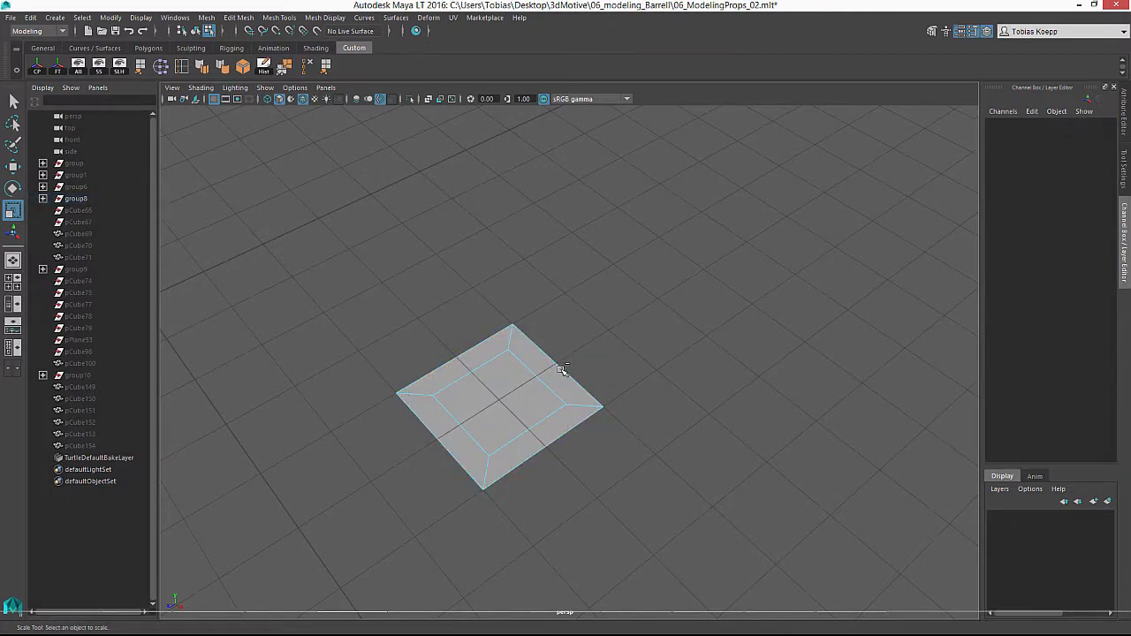
pyautogui.click(523, 390)
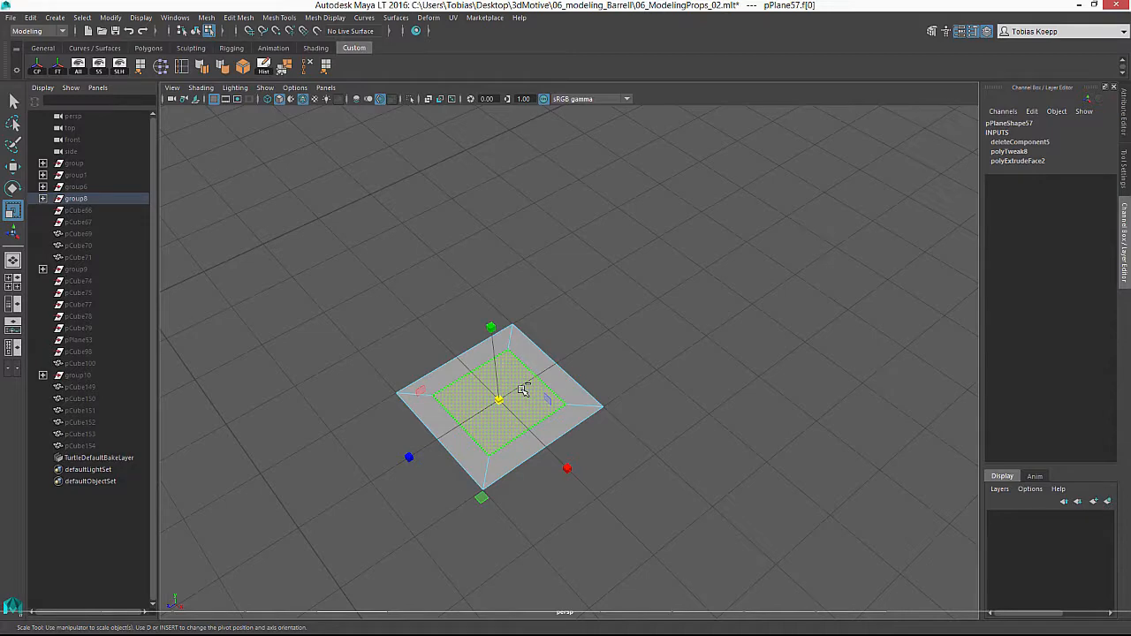
pyautogui.press('Delete')
pyautogui.rightClick(533, 321)
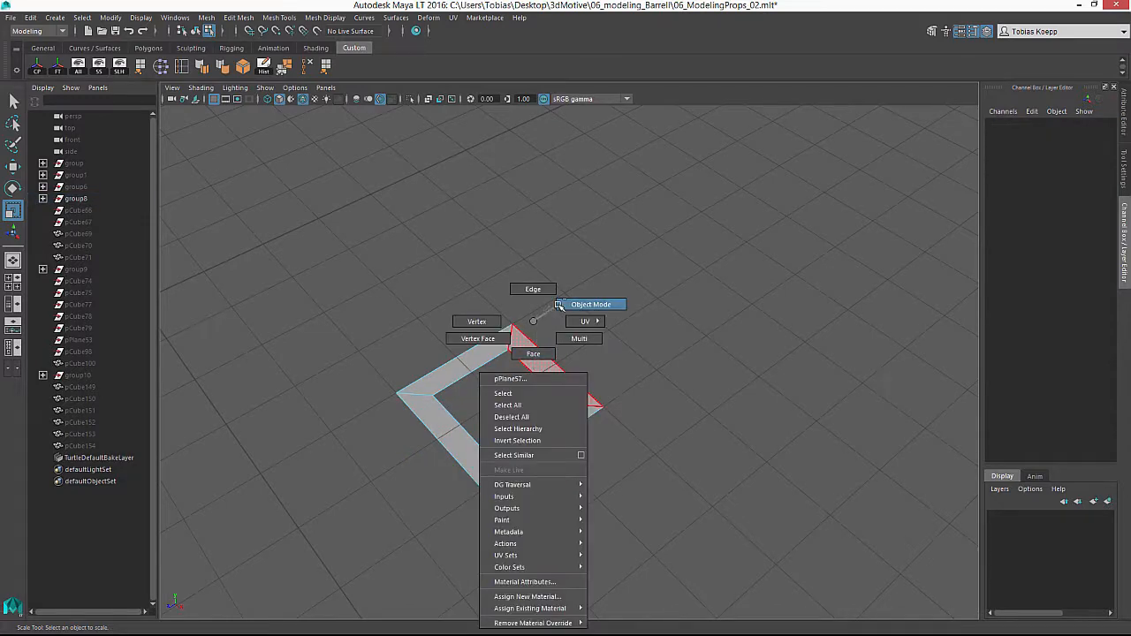
pyautogui.moveTo(559, 305); pyautogui.dragTo(562, 303, button='right')
pyautogui.click(78, 66)
# Extrude the hole's inner border edges and move them straight down to form a square shaft below the floor.
pyautogui.keyDown('alt'); pyautogui.moveTo(582, 341); pyautogui.dragTo(510, 344); pyautogui.keyUp('alt')
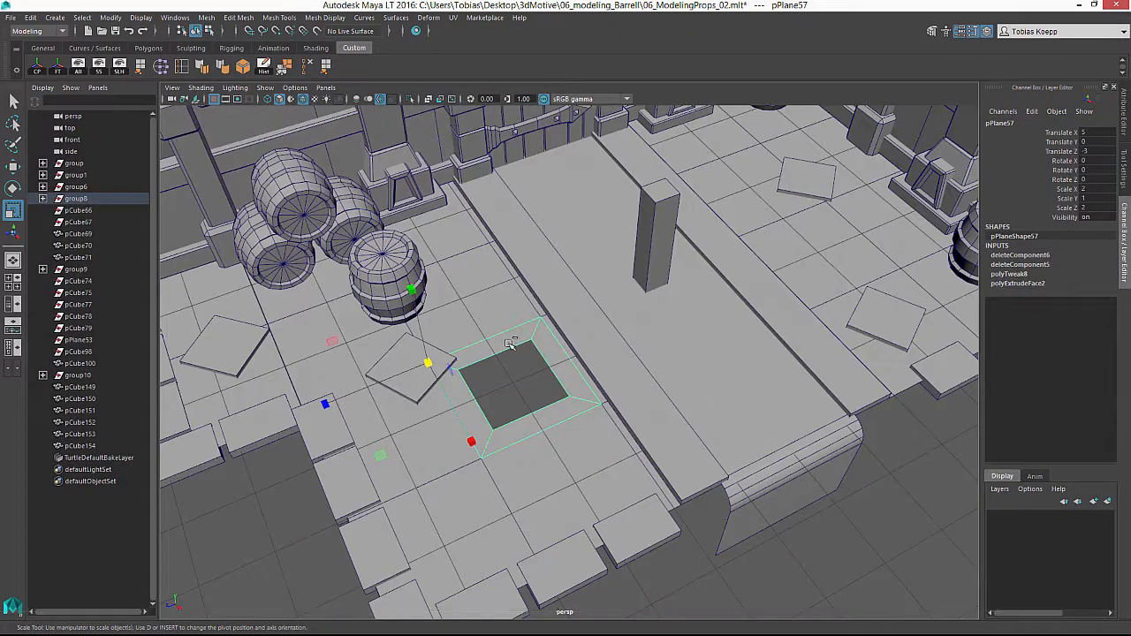
pyautogui.press('F10')
pyautogui.click(513, 344)
pyautogui.moveTo(513, 384); pyautogui.dragTo(564, 361)
pyautogui.moveTo(499, 421); pyautogui.dragTo(500, 424)
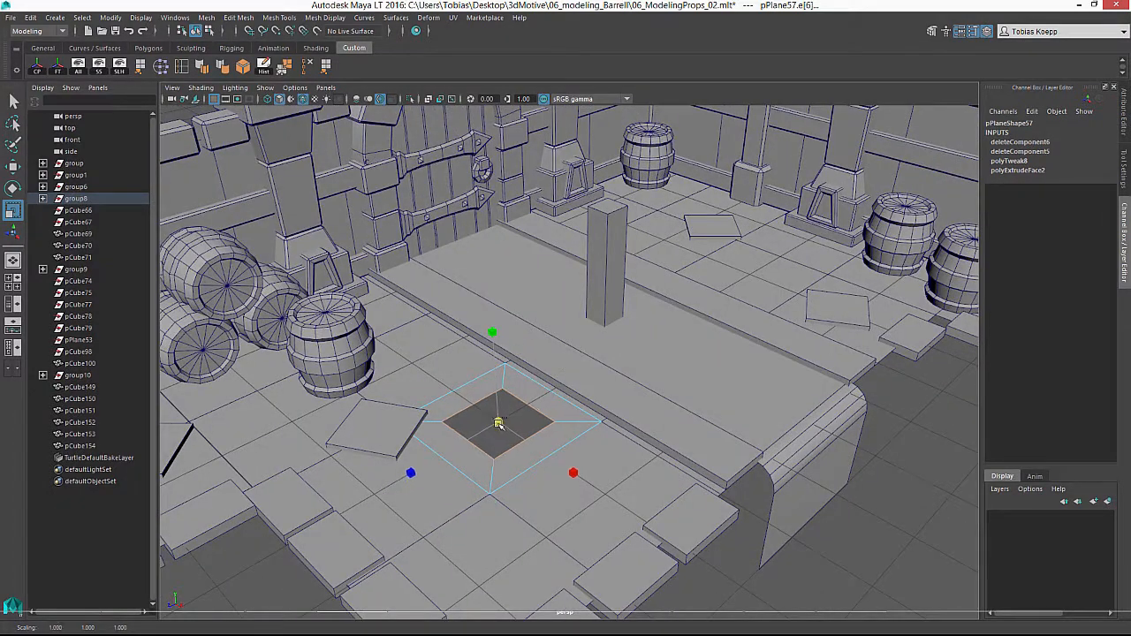
pyautogui.click(202, 67)
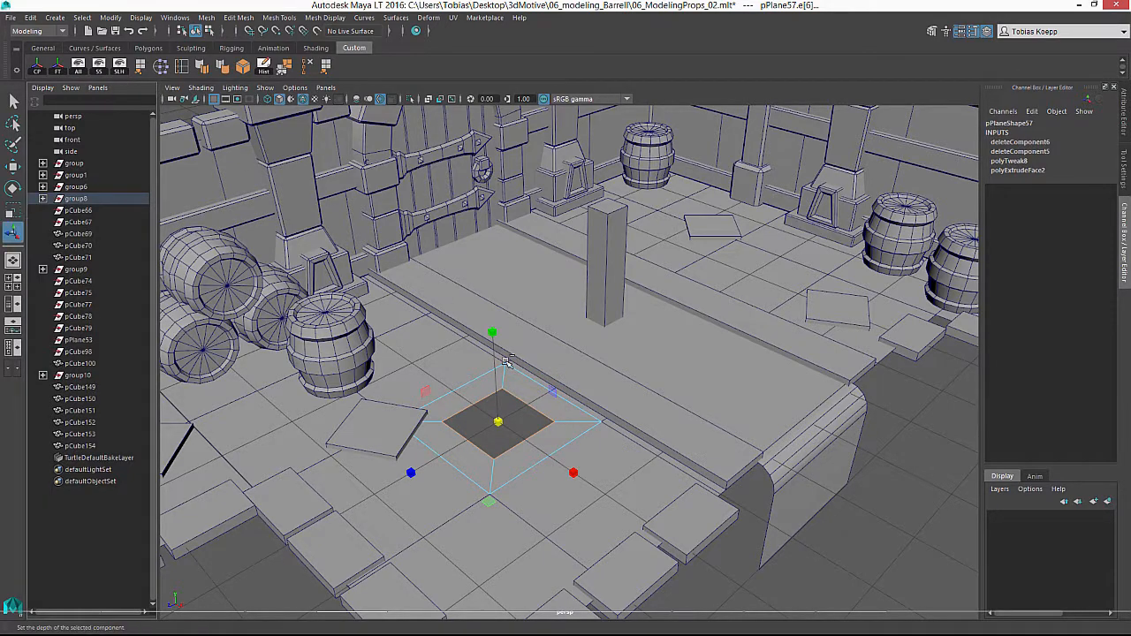
pyautogui.keyDown('alt'); pyautogui.moveTo(606, 397); pyautogui.dragTo(601, 317); pyautogui.keyUp('alt')
pyautogui.press('w')
pyautogui.keyDown('alt'); pyautogui.moveTo(601, 317); pyautogui.dragTo(632, 313, button='middle'); pyautogui.keyUp('alt')
pyautogui.keyDown('alt'); pyautogui.moveTo(633, 313); pyautogui.dragTo(549, 181); pyautogui.keyUp('alt')
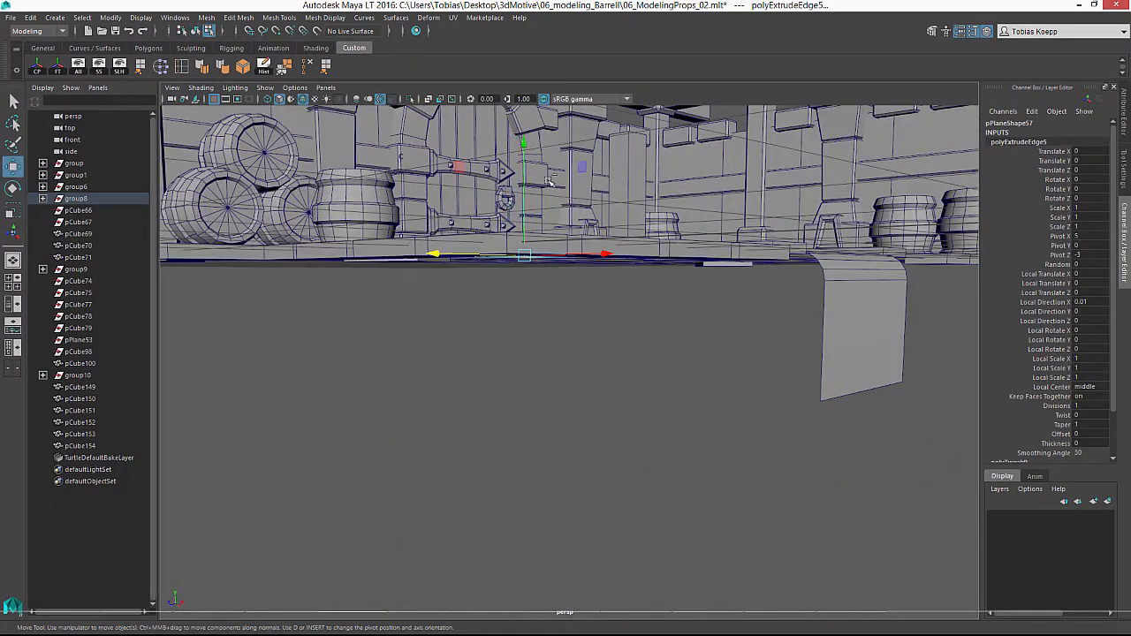
pyautogui.moveTo(523, 143); pyautogui.dragTo(529, 257)
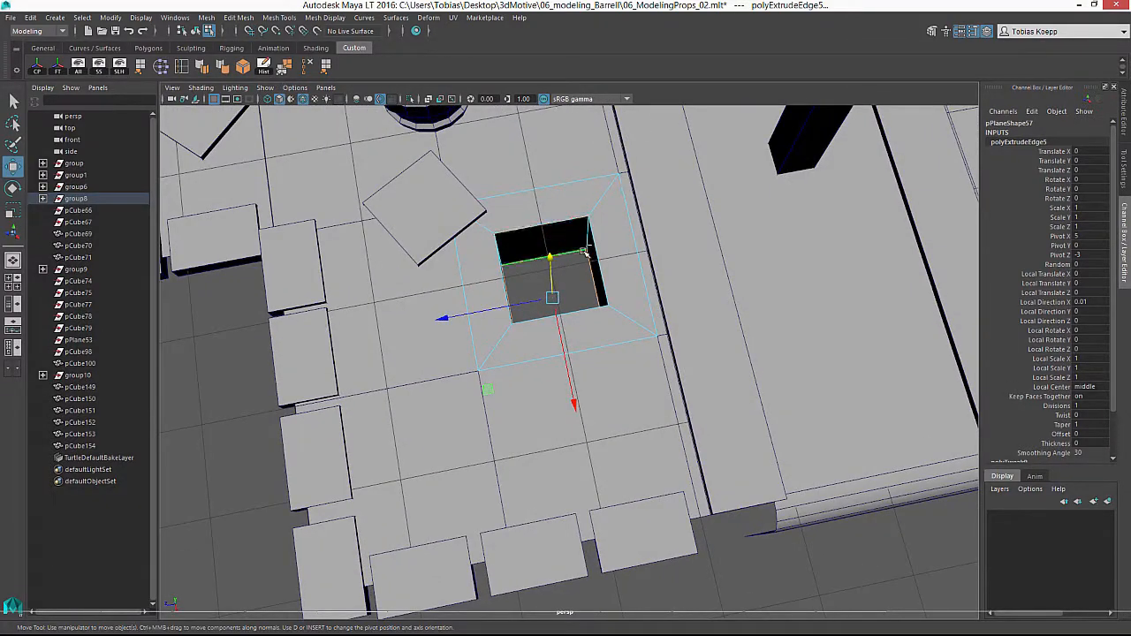
# Isolate the tile, close the shaft's open bottom with Append to Polygon, and bring back the hidden objects.
pyautogui.moveTo(583, 251); pyautogui.dragTo(641, 234, button='right')
pyautogui.hotkey('alt', 'h')
pyautogui.keyDown('alt'); pyautogui.moveTo(598, 396); pyautogui.dragTo(612, 291); pyautogui.keyUp('alt')
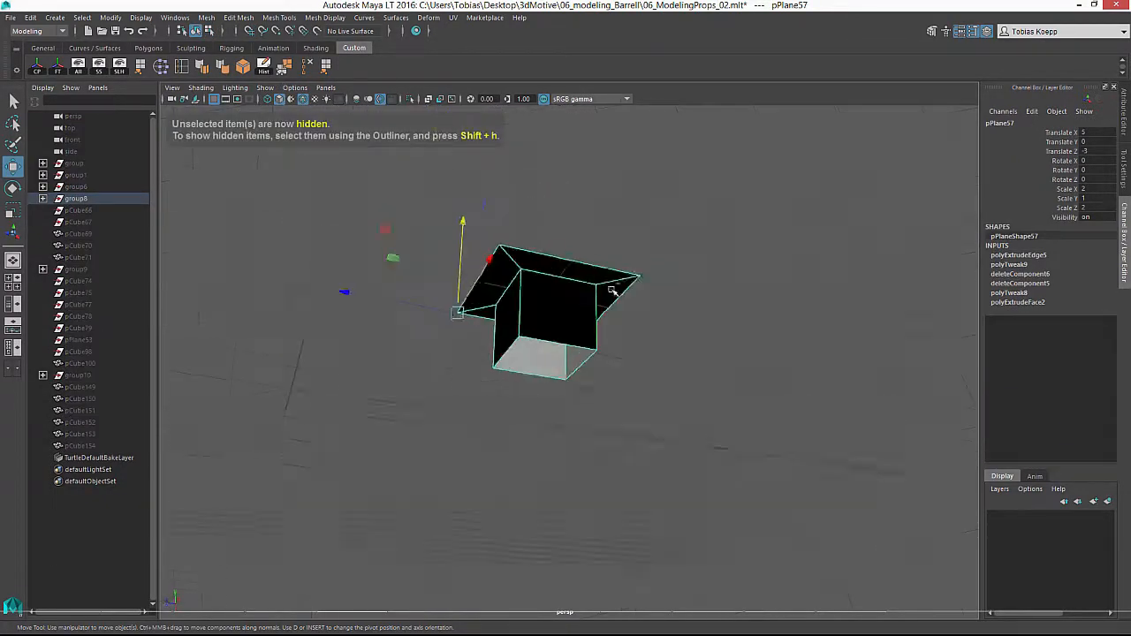
pyautogui.click(325, 64)
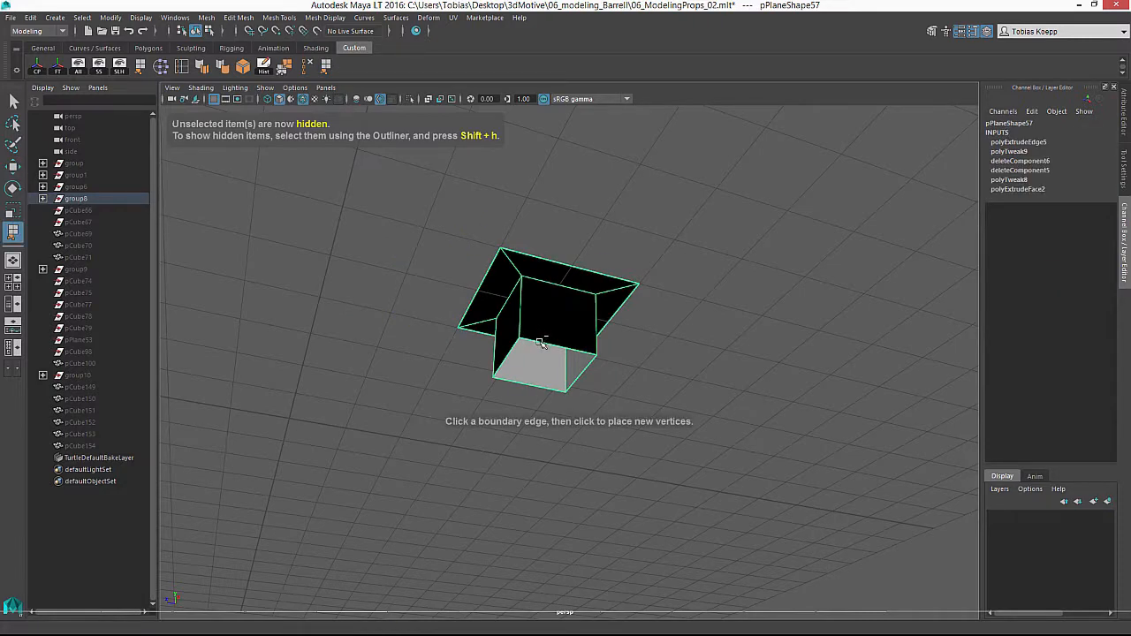
pyautogui.click(540, 343)
pyautogui.click(525, 383)
pyautogui.press('w')
pyautogui.keyDown('alt'); pyautogui.moveTo(608, 296); pyautogui.dragTo(627, 466); pyautogui.keyUp('alt')
pyautogui.click(119, 67)
pyautogui.click(397, 262)
# Create a cluster on the floor tile with the shaft to mark its center.
pyautogui.keyDown('alt'); pyautogui.moveTo(396, 262); pyautogui.dragTo(336, 303); pyautogui.keyUp('alt')
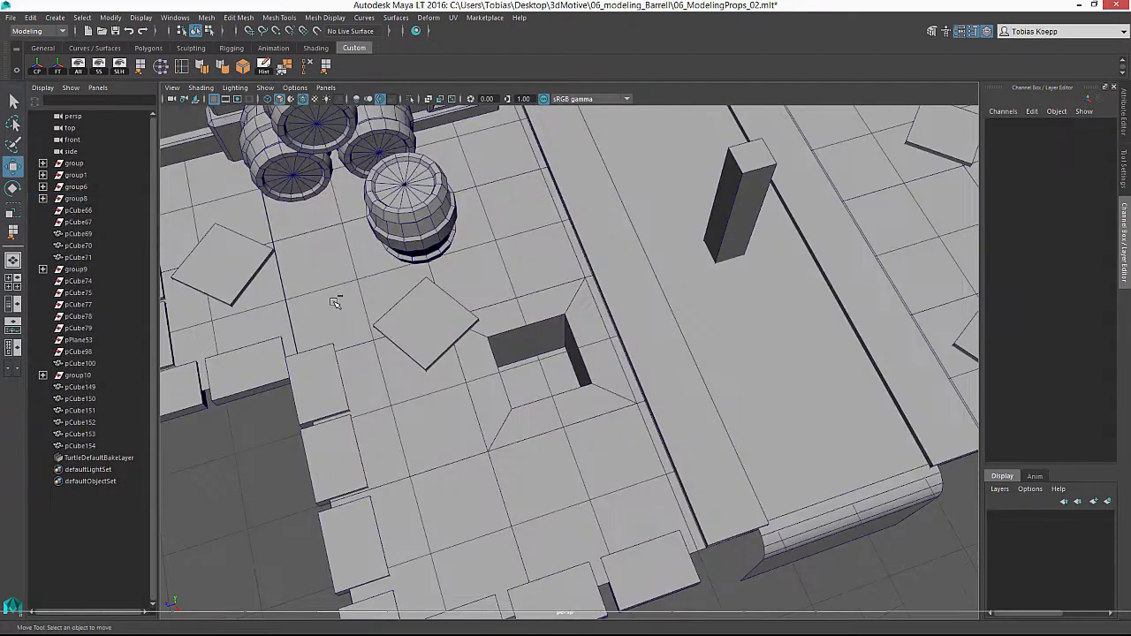
pyautogui.click(496, 375)
pyautogui.click(161, 68)
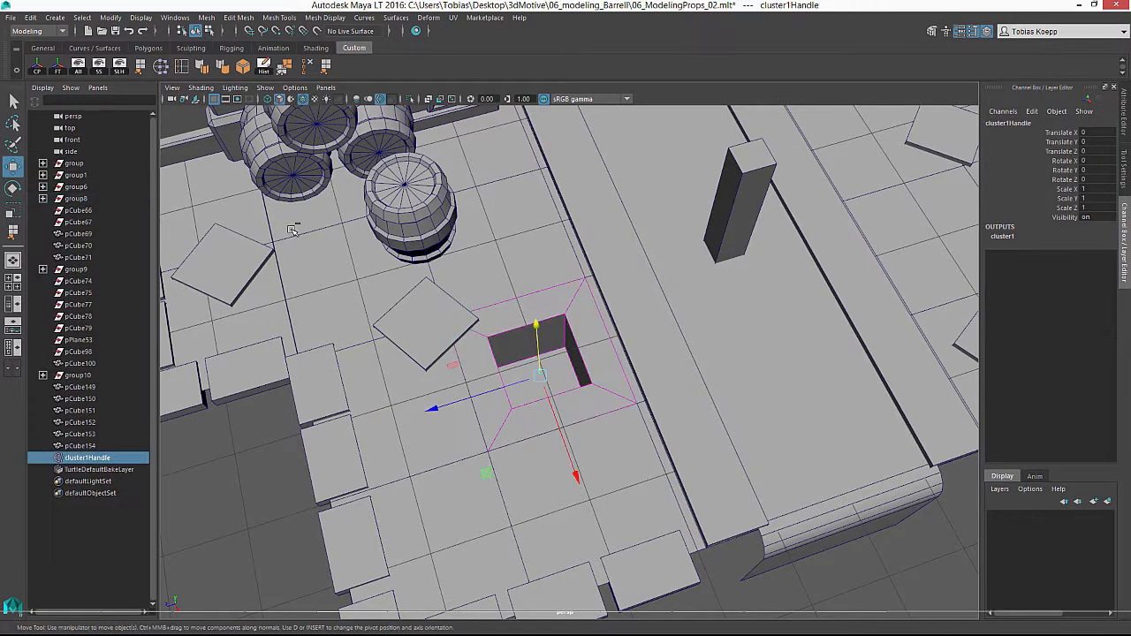
pyautogui.click(262, 458)
# Create a polygon cube and snap it to the cluster point inside the shaft at X 5, Y -0.5, Z -3.
pyautogui.click(112, 21)
pyautogui.moveTo(55, 18)
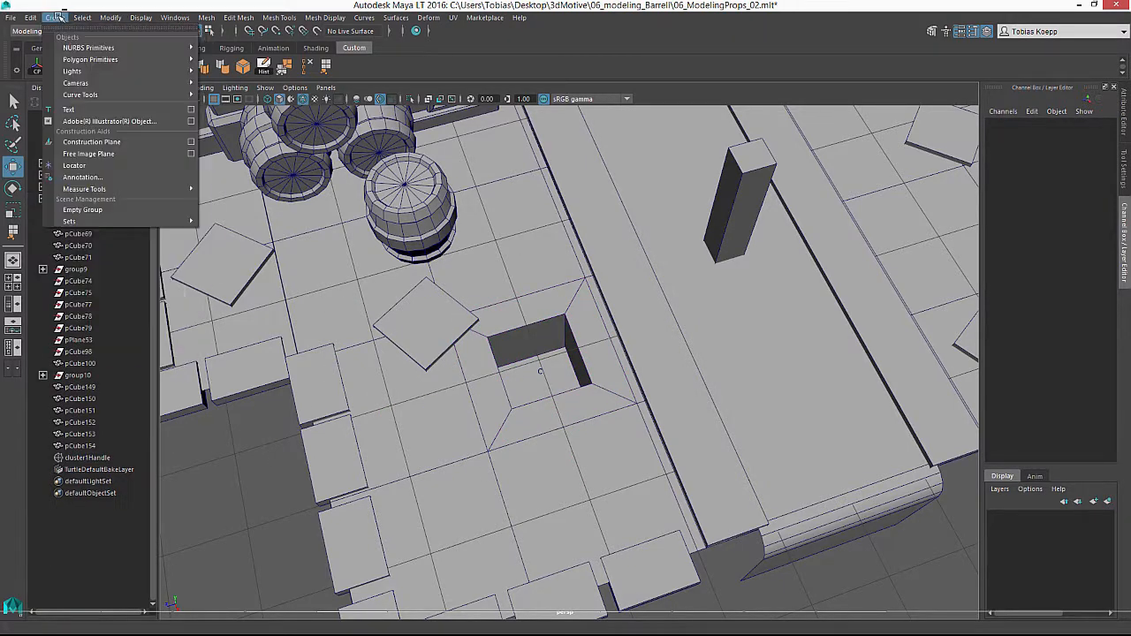
pyautogui.moveTo(98, 58)
pyautogui.click(239, 82)
pyautogui.keyDown('alt'); pyautogui.moveTo(593, 333); pyautogui.dragTo(535, 384); pyautogui.keyUp('alt')
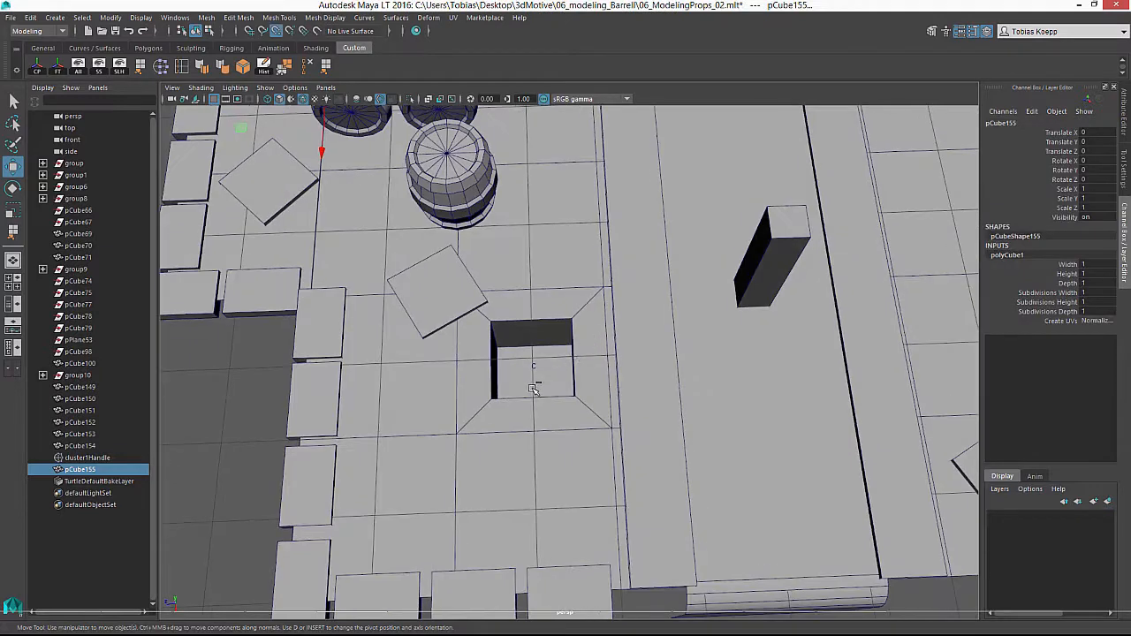
pyautogui.scroll(-4, 567, 364)
pyautogui.press('v')
pyautogui.moveTo(408, 161); pyautogui.dragTo(547, 358)
pyautogui.keyDown('alt'); pyautogui.moveTo(446, 357); pyautogui.dragTo(442, 311); pyautogui.keyUp('alt')
pyautogui.keyDown('alt'); pyautogui.moveTo(415, 310); pyautogui.dragTo(563, 334, button='right'); pyautogui.keyUp('alt')
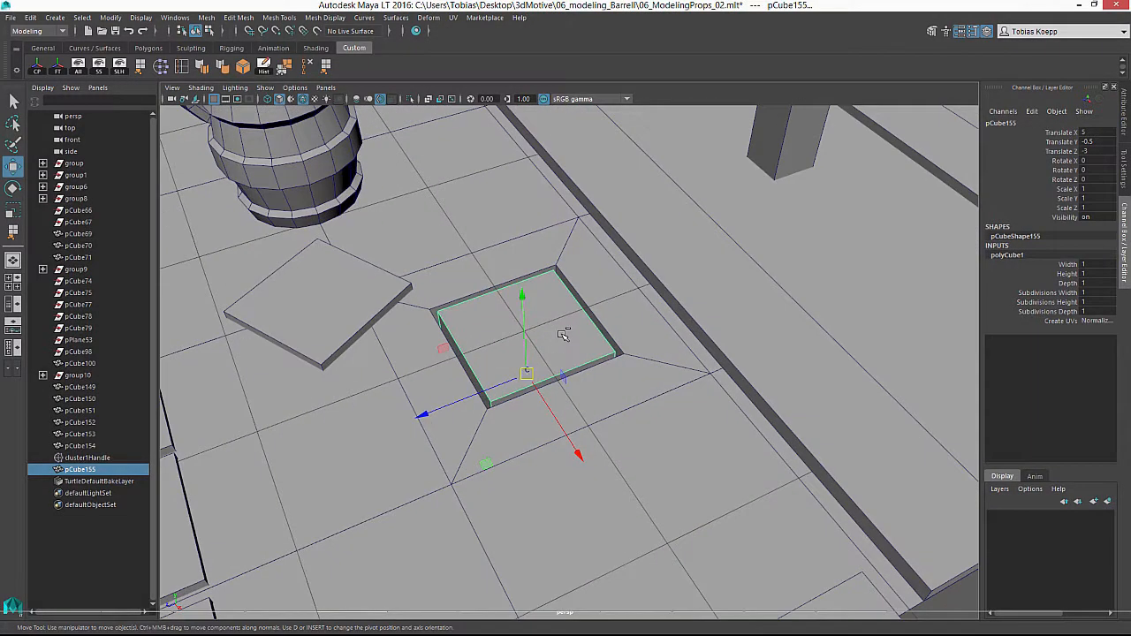
# Scale the cube in the shaft down uniformly to about 0.108.
pyautogui.press('r')
pyautogui.moveTo(531, 373); pyautogui.dragTo(448, 390)
pyautogui.keyDown('alt'); pyautogui.moveTo(514, 368); pyautogui.dragTo(536, 274); pyautogui.keyUp('alt')
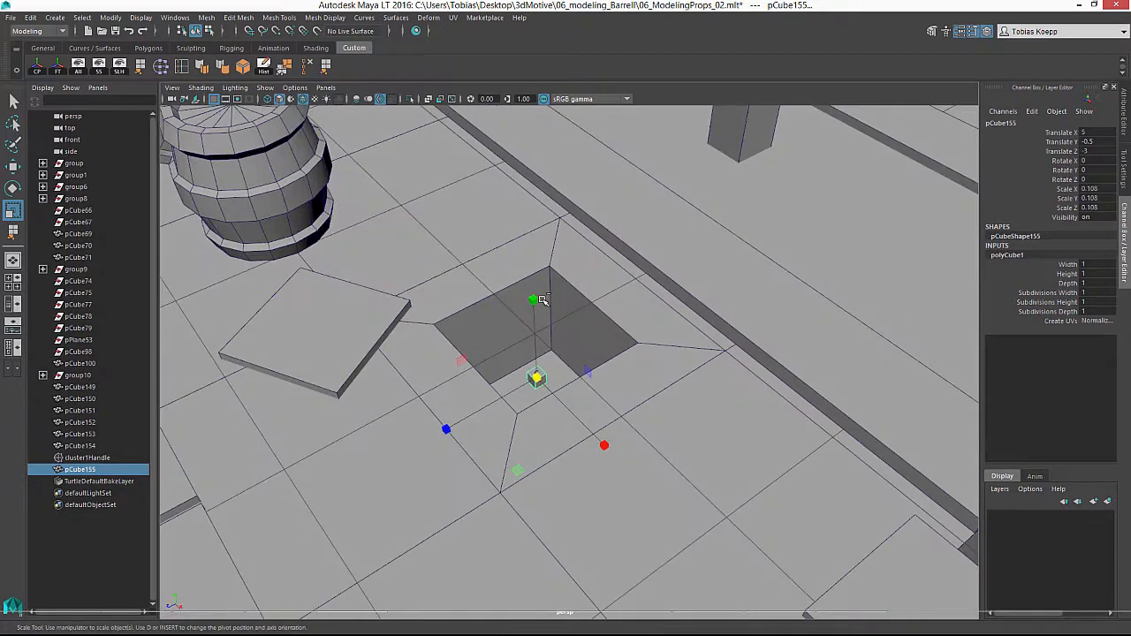
# Raise the small cube in the shaft to about Y 0.204 and rotate it -45 degrees about the X axis.
pyautogui.press('w')
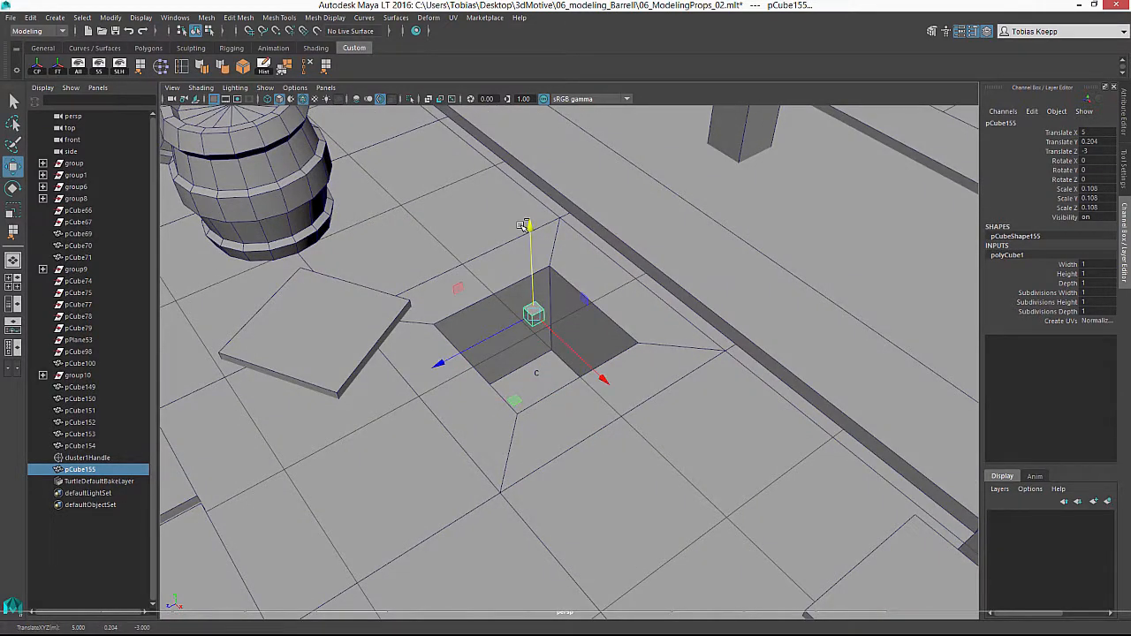
pyautogui.keyDown('alt'); pyautogui.moveTo(731, 333); pyautogui.dragTo(601, 313, button='right'); pyautogui.keyUp('alt')
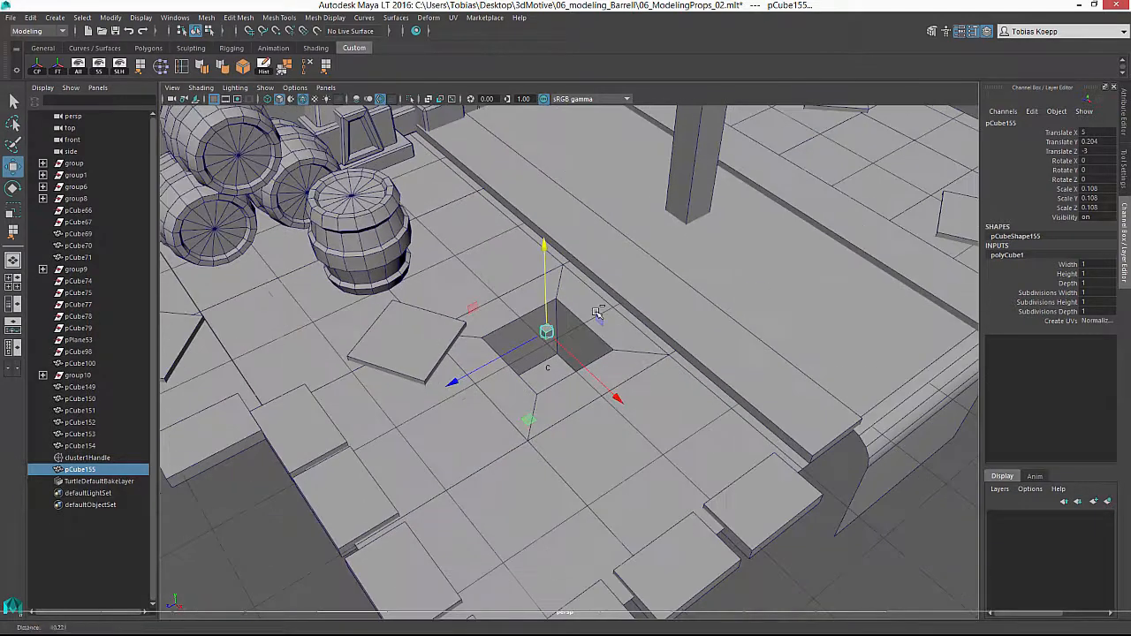
pyautogui.keyDown('alt'); pyautogui.moveTo(717, 308); pyautogui.dragTo(649, 313); pyautogui.keyUp('alt')
pyautogui.keyDown('alt'); pyautogui.moveTo(648, 313); pyautogui.dragTo(566, 418, button='middle'); pyautogui.keyUp('alt')
pyautogui.keyDown('alt'); pyautogui.moveTo(566, 419); pyautogui.dragTo(591, 399); pyautogui.keyUp('alt')
pyautogui.keyDown('alt'); pyautogui.moveTo(590, 400); pyautogui.dragTo(663, 389, button='right'); pyautogui.keyUp('alt')
pyautogui.keyDown('alt'); pyautogui.moveTo(663, 389); pyautogui.dragTo(661, 378, button='middle'); pyautogui.keyUp('alt')
pyautogui.keyDown('alt'); pyautogui.moveTo(660, 379); pyautogui.dragTo(681, 404, button='right'); pyautogui.keyUp('alt')
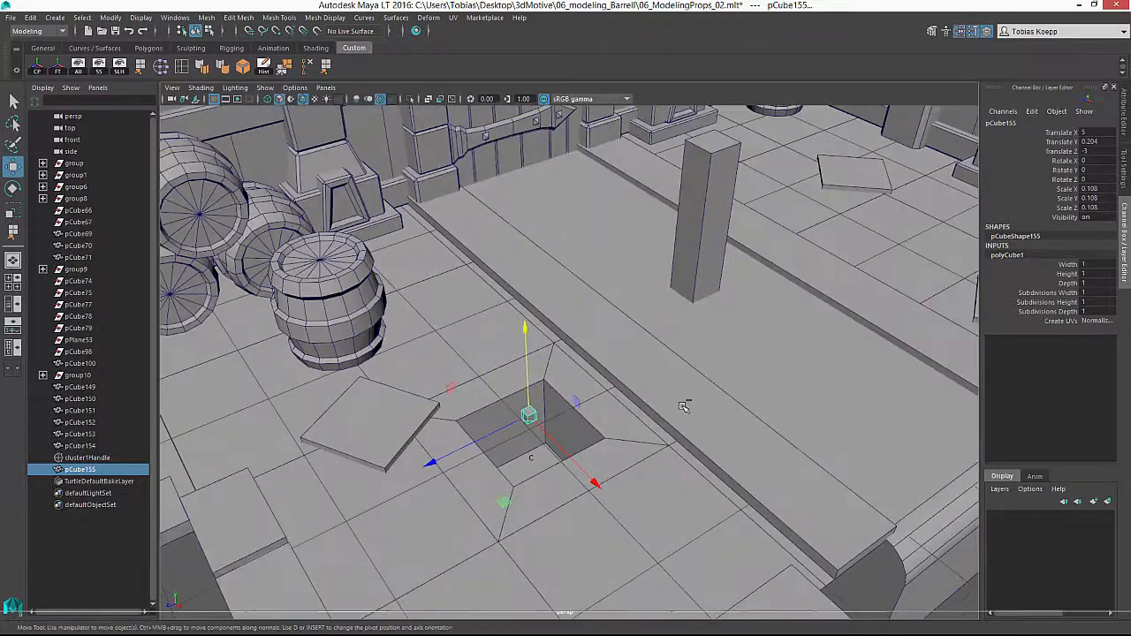
pyautogui.press('r')
pyautogui.press('e')
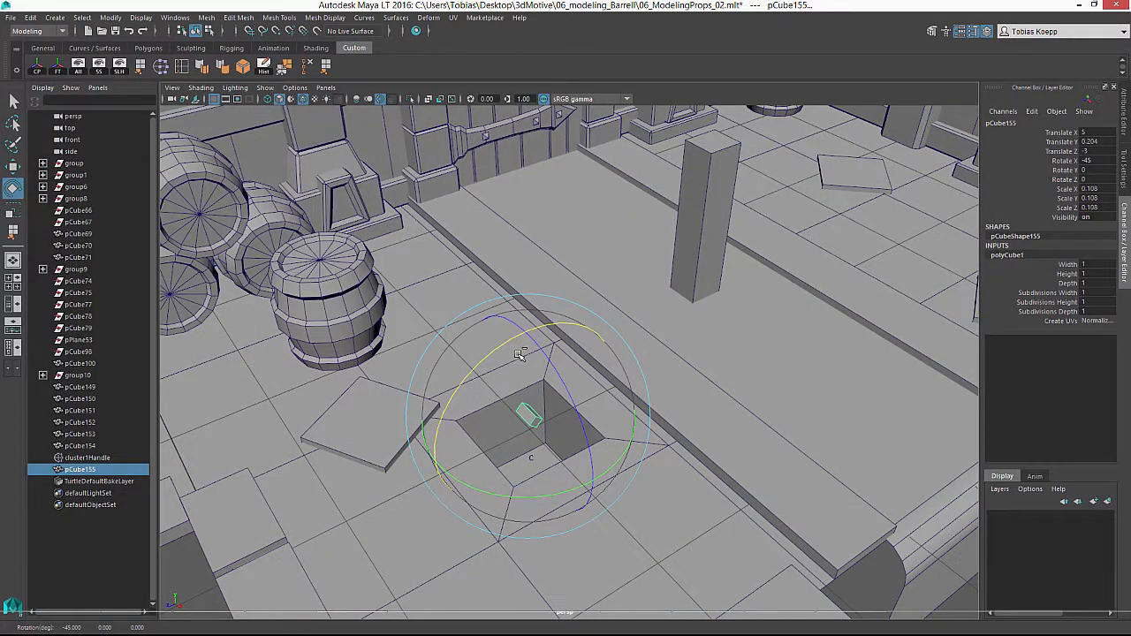
# Stretch the rotated cube along X into a bar spanning the opening and lower it to about Y -0.139.
pyautogui.press('r')
pyautogui.keyDown('alt'); pyautogui.moveTo(681, 480); pyautogui.dragTo(677, 454, button='right'); pyautogui.keyUp('alt')
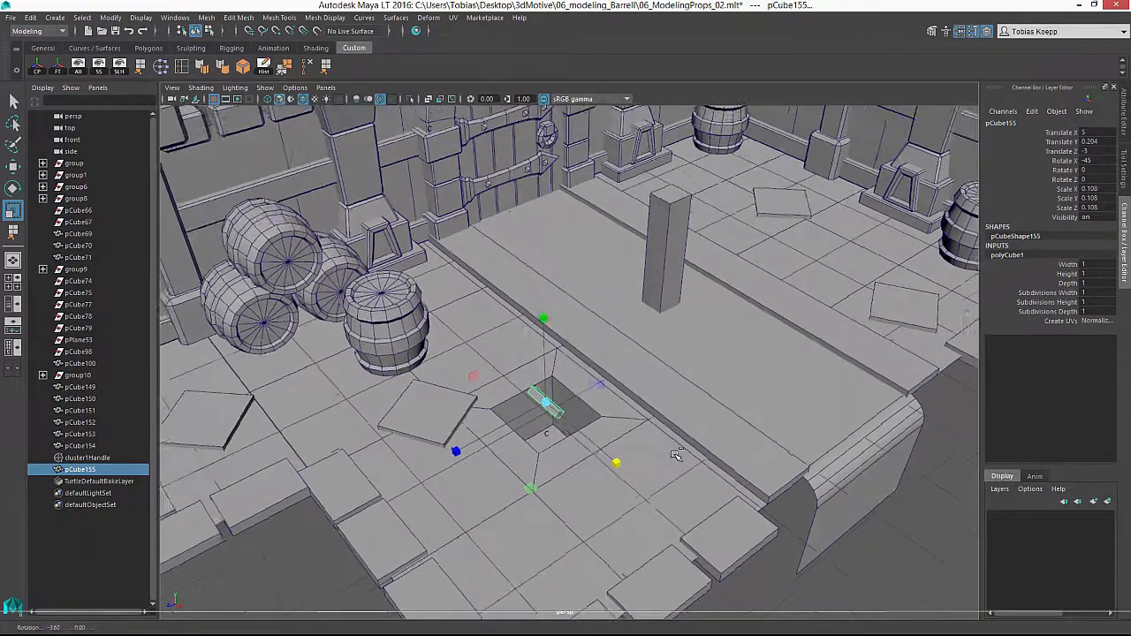
pyautogui.keyDown('alt'); pyautogui.moveTo(677, 454); pyautogui.dragTo(601, 400, button='middle'); pyautogui.keyUp('alt')
pyautogui.moveTo(598, 419); pyautogui.dragTo(619, 431)
pyautogui.press('w')
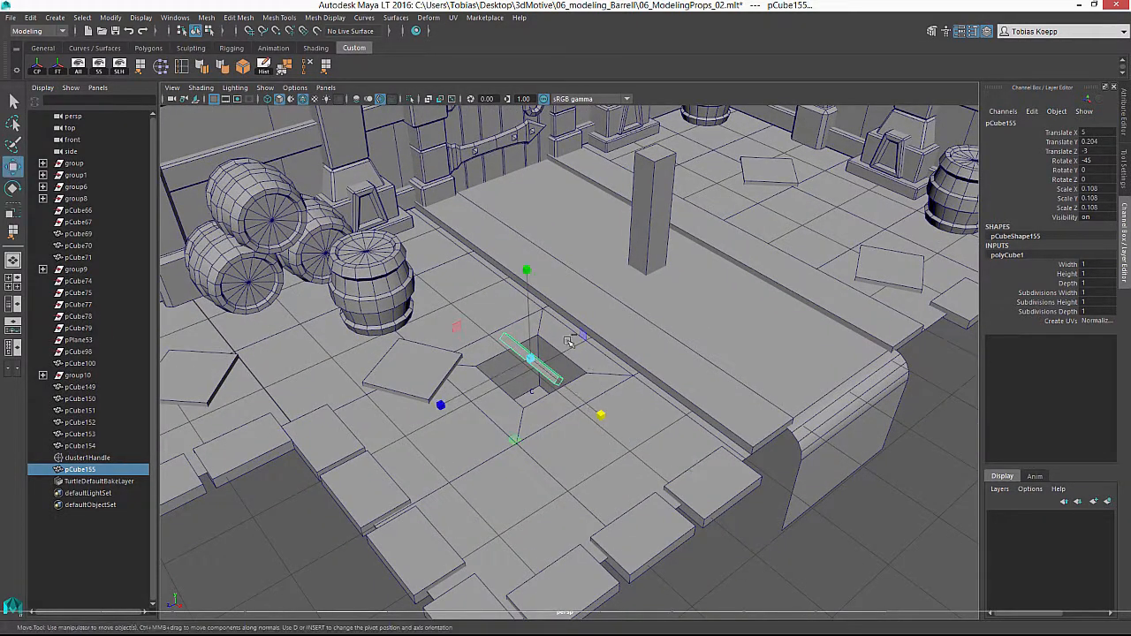
pyautogui.moveTo(528, 267); pyautogui.dragTo(529, 286)
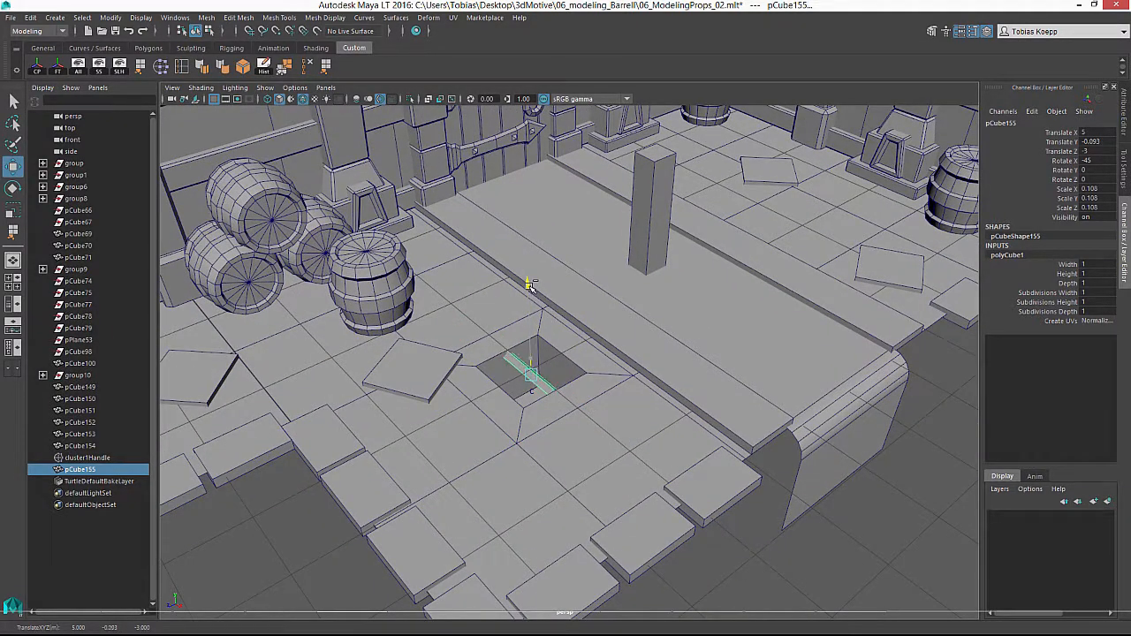
# Isolate the bar, delete the faces at both ends, and show all hidden objects again.
pyautogui.hotkey('alt', 'h')
pyautogui.press('f')
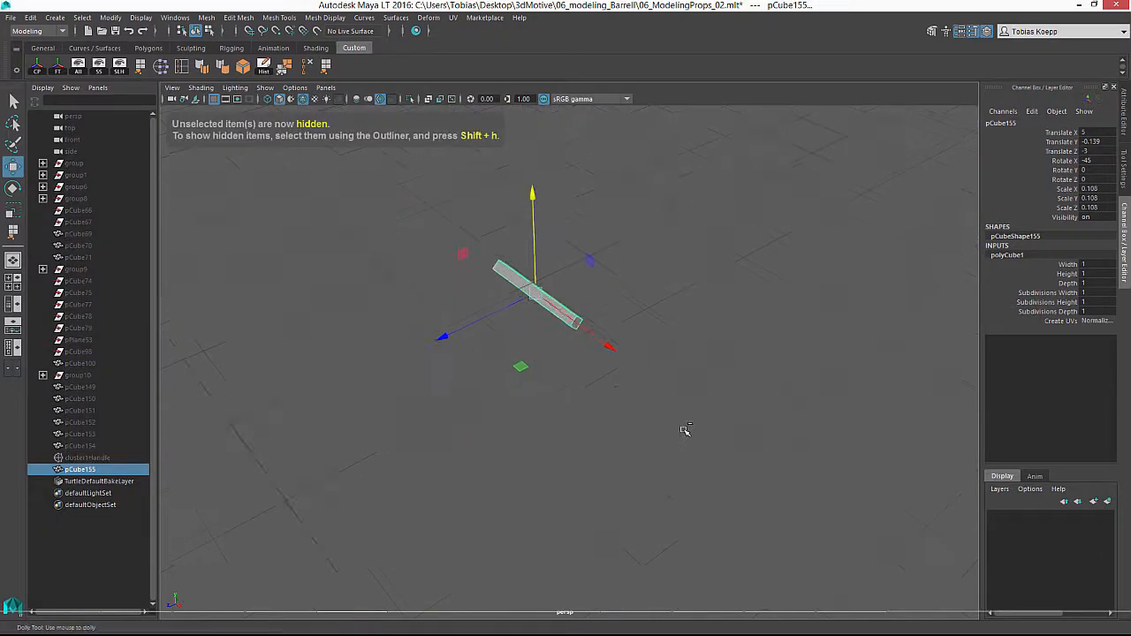
pyautogui.rightClick(564, 314)
pyautogui.moveTo(564, 315); pyautogui.dragTo(564, 323, button='right')
pyautogui.click(579, 306)
pyautogui.keyDown('alt'); pyautogui.moveTo(478, 314); pyautogui.dragTo(541, 293); pyautogui.keyUp('alt')
pyautogui.keyDown('shift'); pyautogui.click(531, 257); pyautogui.keyUp('shift')
pyautogui.press('Delete')
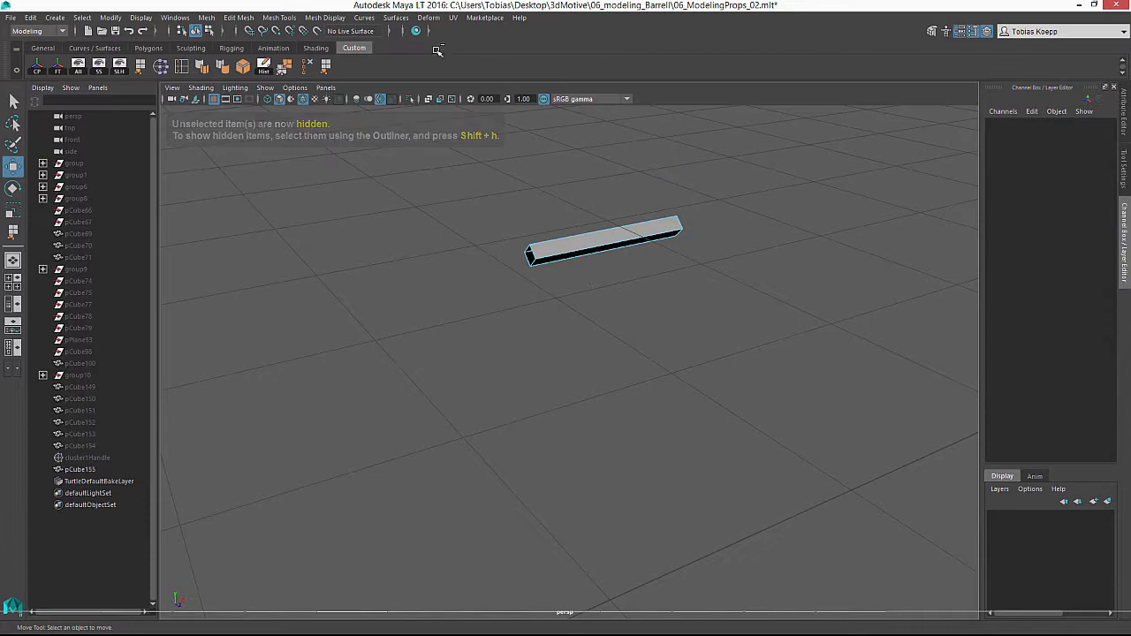
pyautogui.click(119, 67)
pyautogui.keyDown('alt'); pyautogui.moveTo(774, 312); pyautogui.dragTo(560, 300); pyautogui.keyUp('alt')
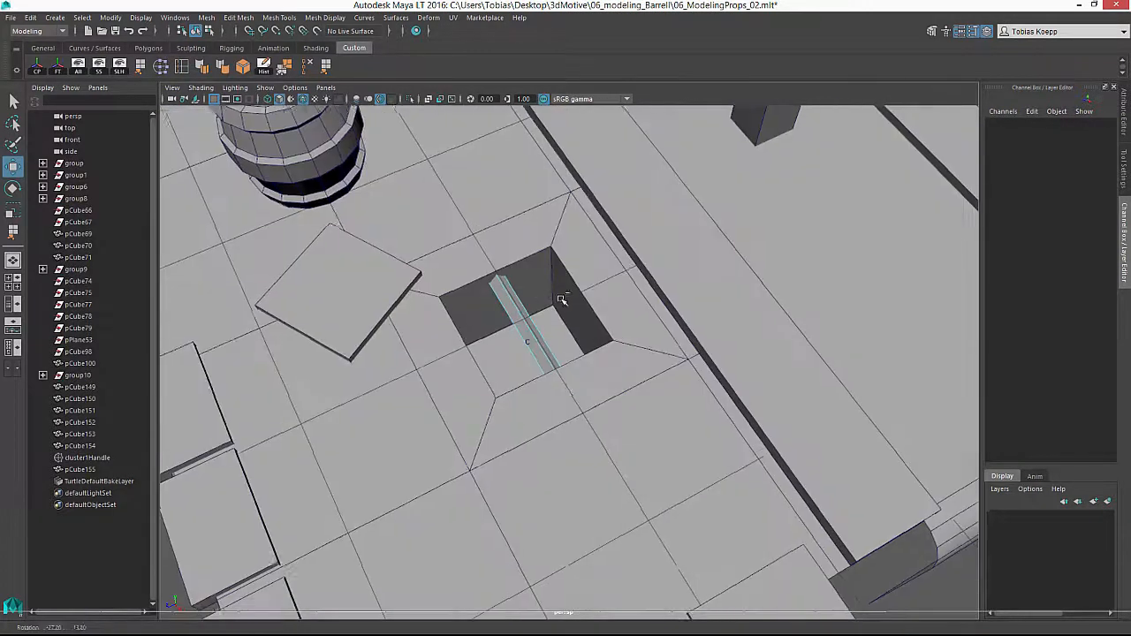
# Nudge the bar to Y -0.131 and duplicate it twice, placing the copies at about Z -2.605 and Z -3.334.
pyautogui.moveTo(515, 304); pyautogui.dragTo(573, 284, button='right')
pyautogui.click(510, 294)
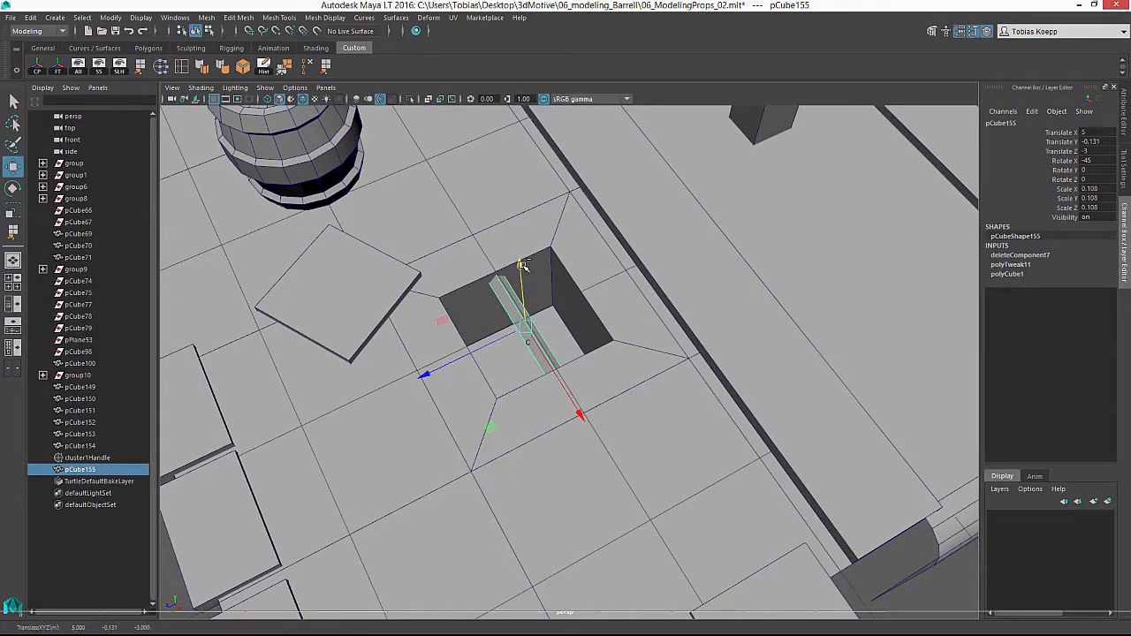
pyautogui.hotkey('ctrl', 'd')
pyautogui.moveTo(450, 360); pyautogui.dragTo(417, 366)
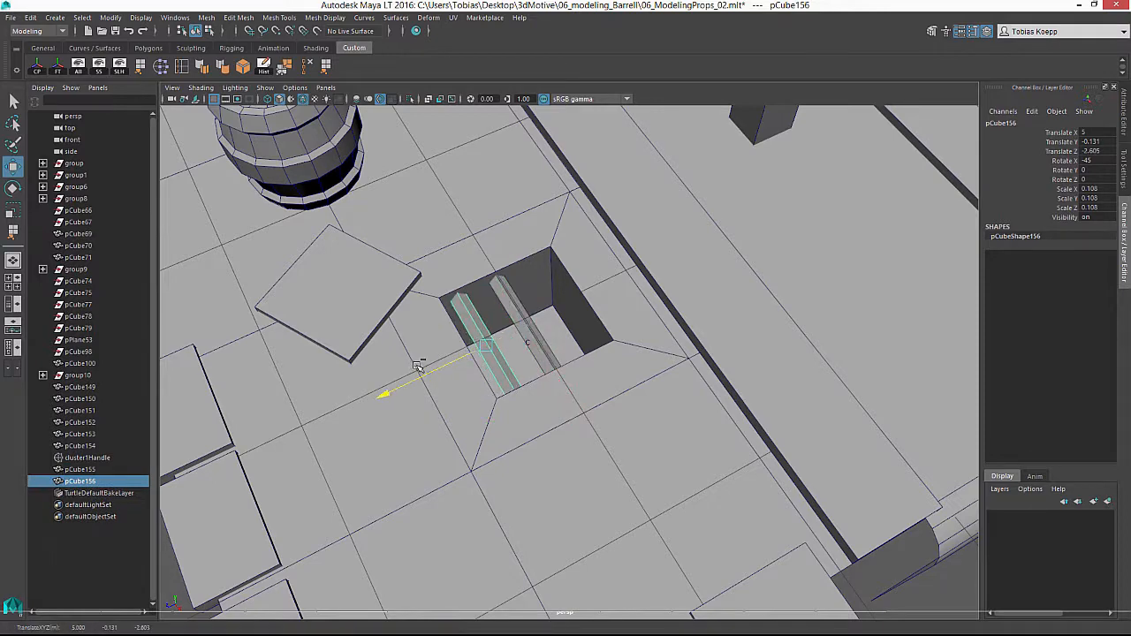
pyautogui.keyDown('alt'); pyautogui.moveTo(502, 342); pyautogui.dragTo(491, 358); pyautogui.keyUp('alt')
pyautogui.hotkey('ctrl', 'd')
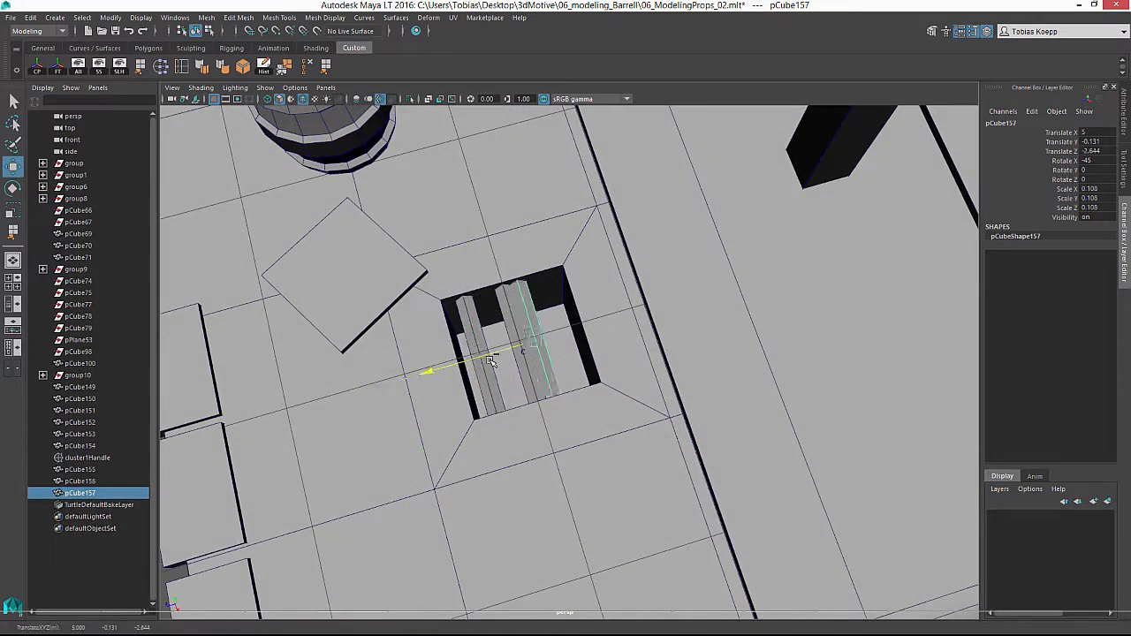
# Select all three parallel bars in the opening and duplicate them in place.
pyautogui.click(483, 324)
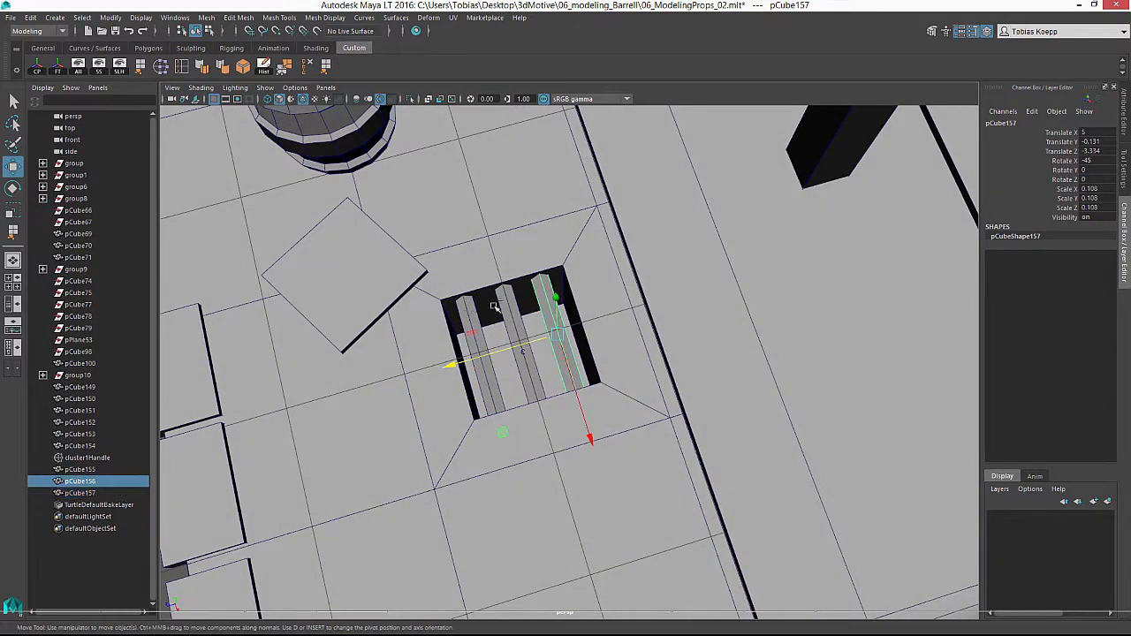
pyautogui.keyDown('shift'); pyautogui.click(511, 308); pyautogui.keyUp('shift')
pyautogui.keyDown('shift'); pyautogui.click(541, 302); pyautogui.keyUp('shift')
pyautogui.hotkey('ctrl', 'd')
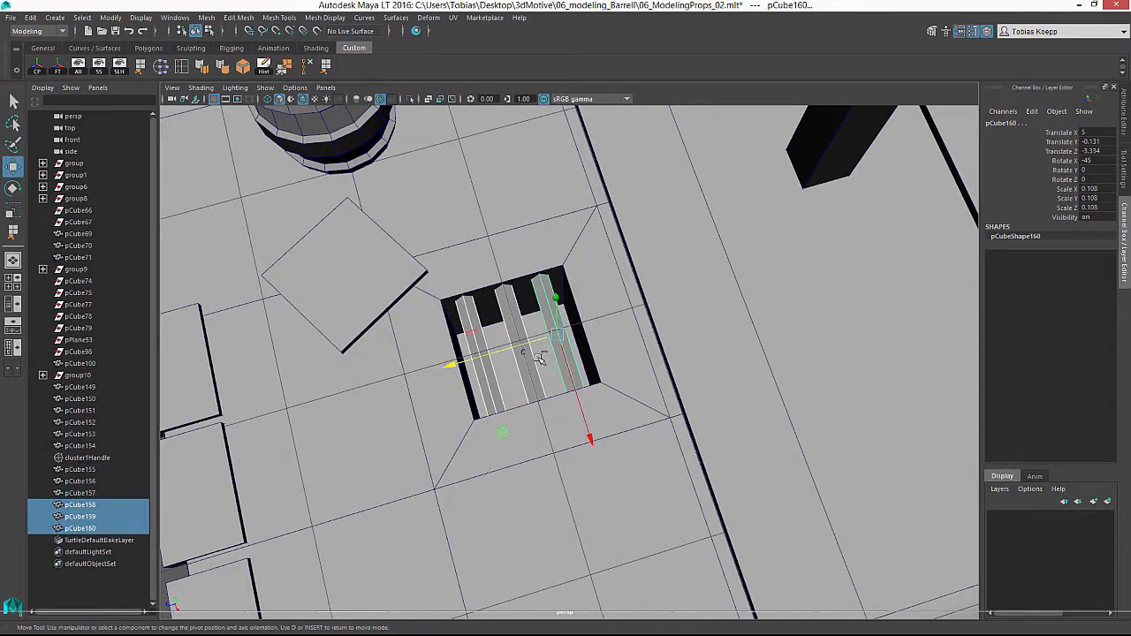
# Rotate the three copied bars -90 degrees on Y about the opening's center and lower them to about Y -0.193.
pyautogui.press('d')
pyautogui.press('e')
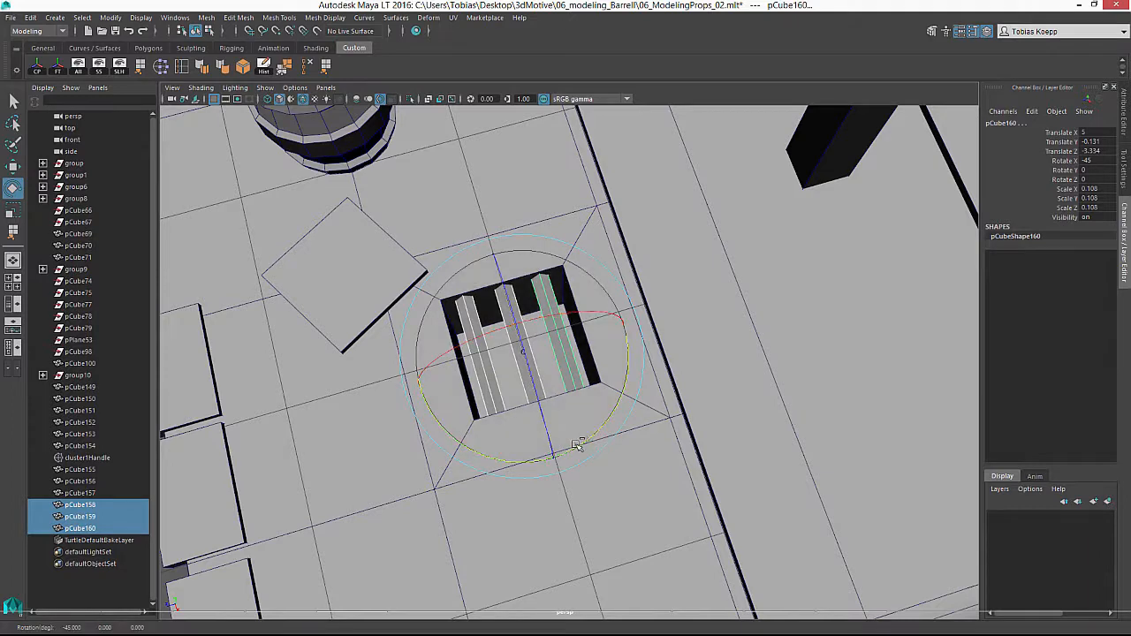
pyautogui.moveTo(576, 445); pyautogui.dragTo(530, 291)
pyautogui.press('w')
pyautogui.moveTo(520, 261); pyautogui.dragTo(522, 262)
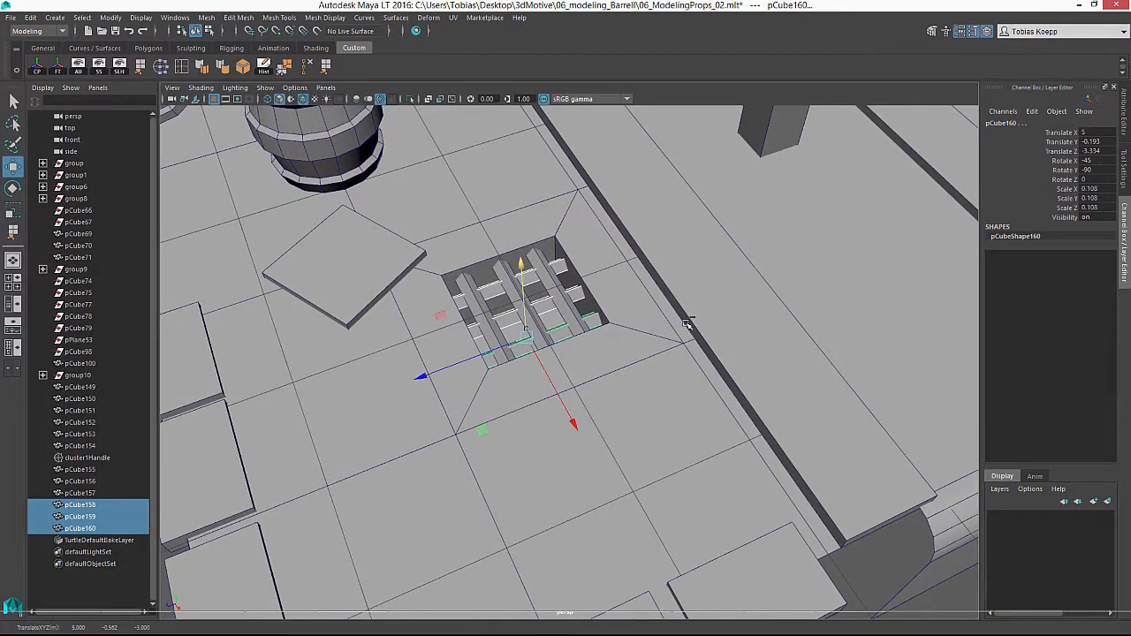
# Select the upper rim edges of the square opening in the floor tile and bevel them.
pyautogui.scroll(-5, 688, 324)
pyautogui.click(748, 336)
pyautogui.keyDown('alt'); pyautogui.moveTo(748, 336); pyautogui.dragTo(619, 372); pyautogui.keyUp('alt')
pyautogui.scroll(-3, 619, 372)
pyautogui.scroll(5, 521, 353)
pyautogui.click(505, 350)
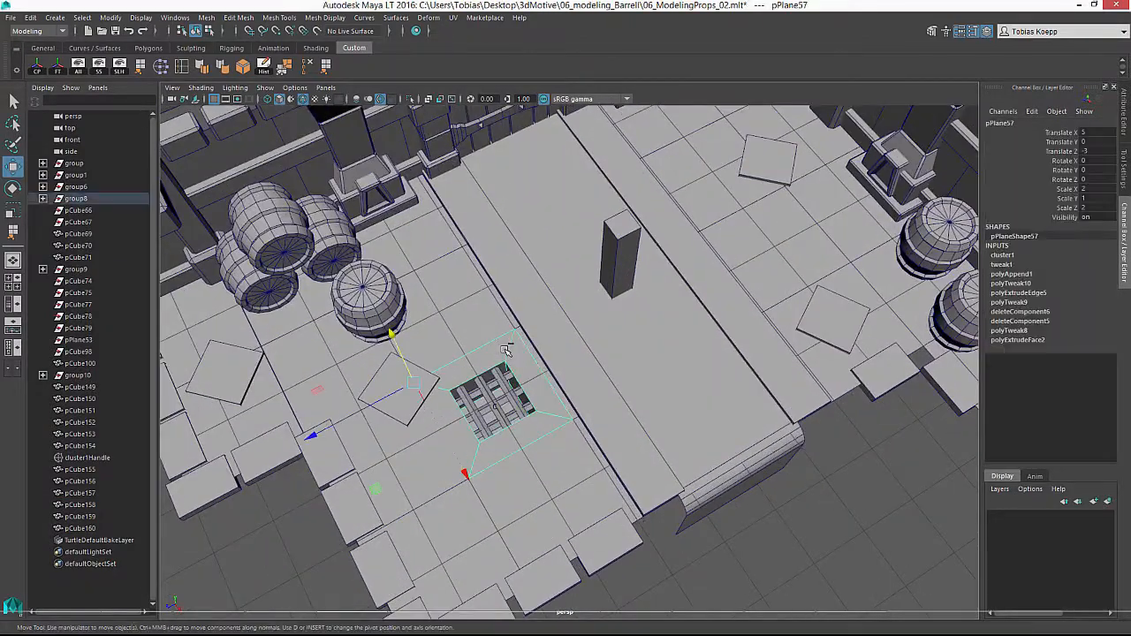
pyautogui.moveTo(506, 350); pyautogui.dragTo(502, 298, button='right')
pyautogui.click(483, 371)
pyautogui.scroll(3, 327, 235)
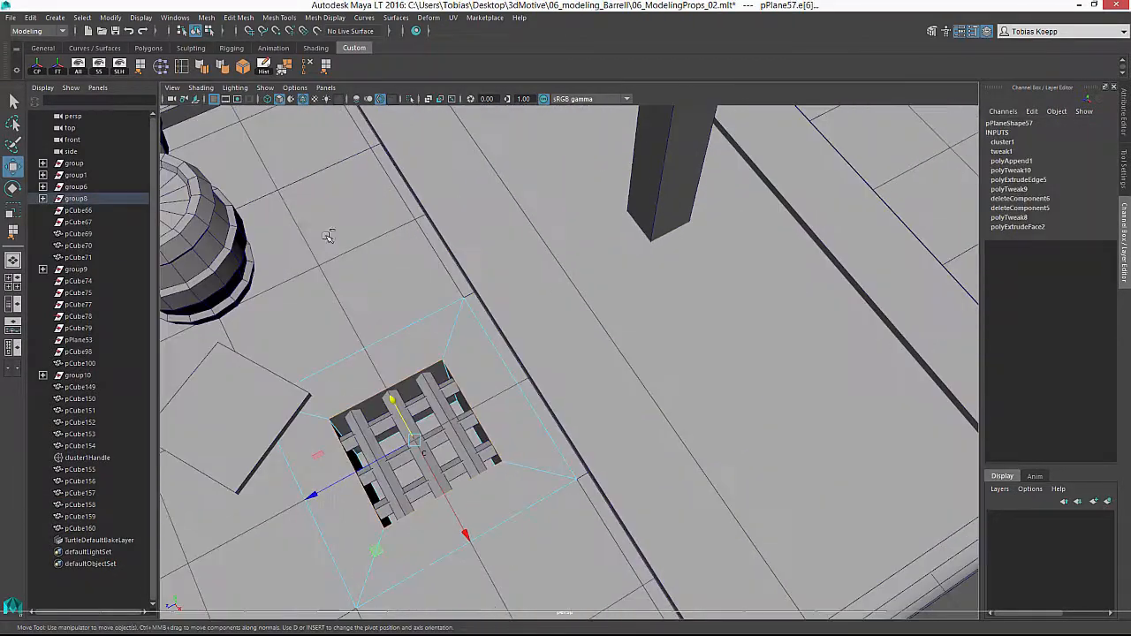
pyautogui.press('f')
pyautogui.press('r')
pyautogui.click(244, 67)
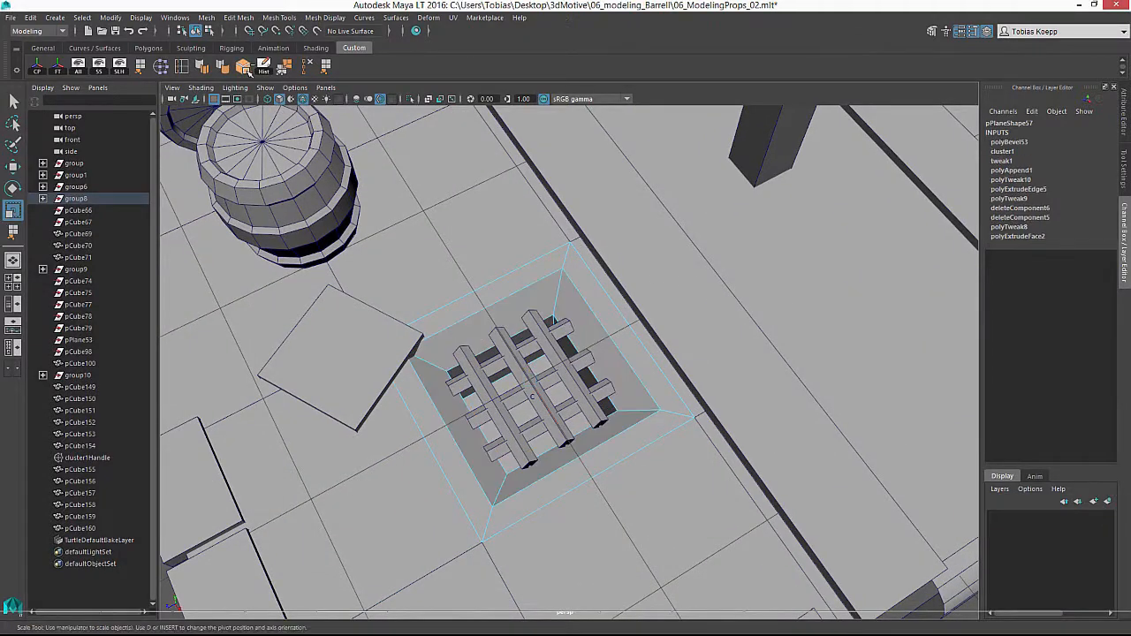
# Try a Fraction of 0.2 for the rim bevel and settle on 0.1.
pyautogui.click(1034, 189)
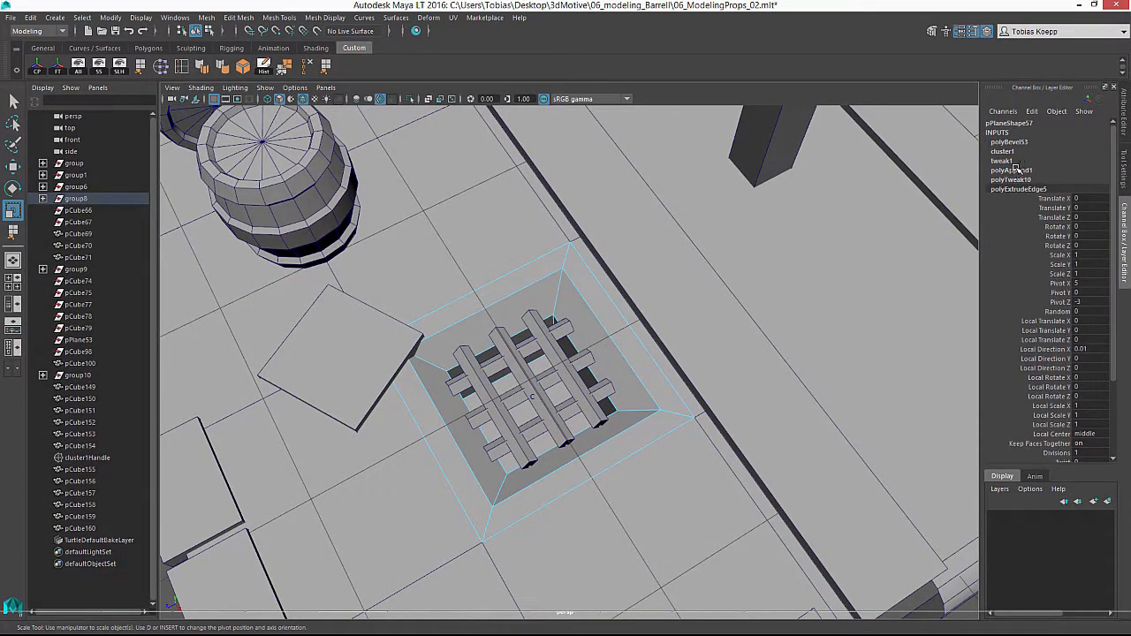
pyautogui.click(1013, 142)
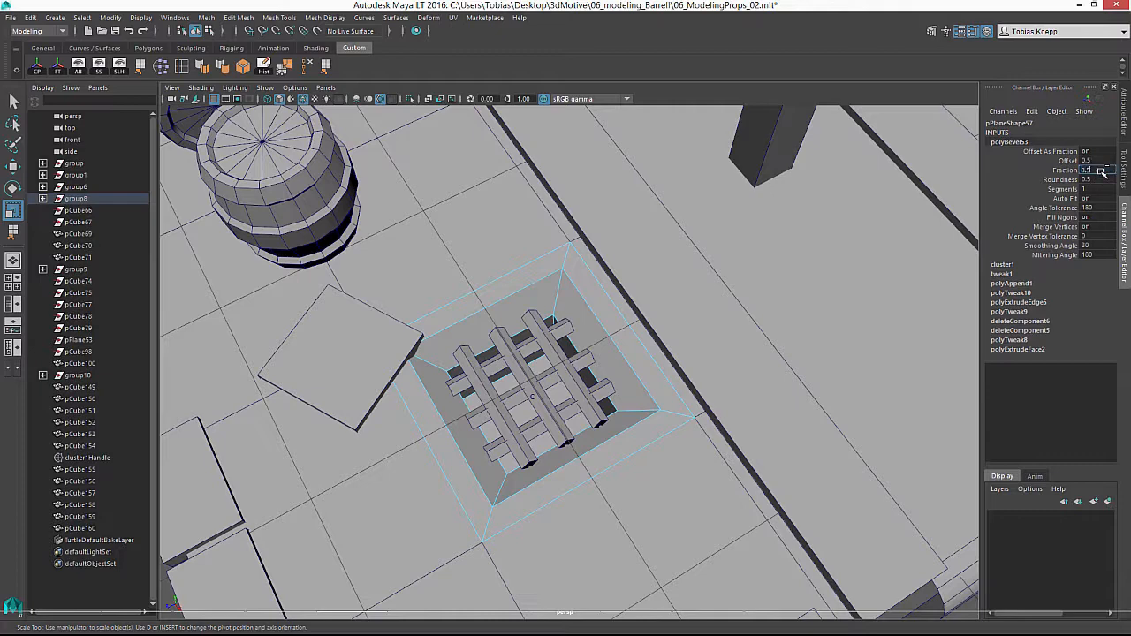
pyautogui.write('0.2')
pyautogui.press('Return')
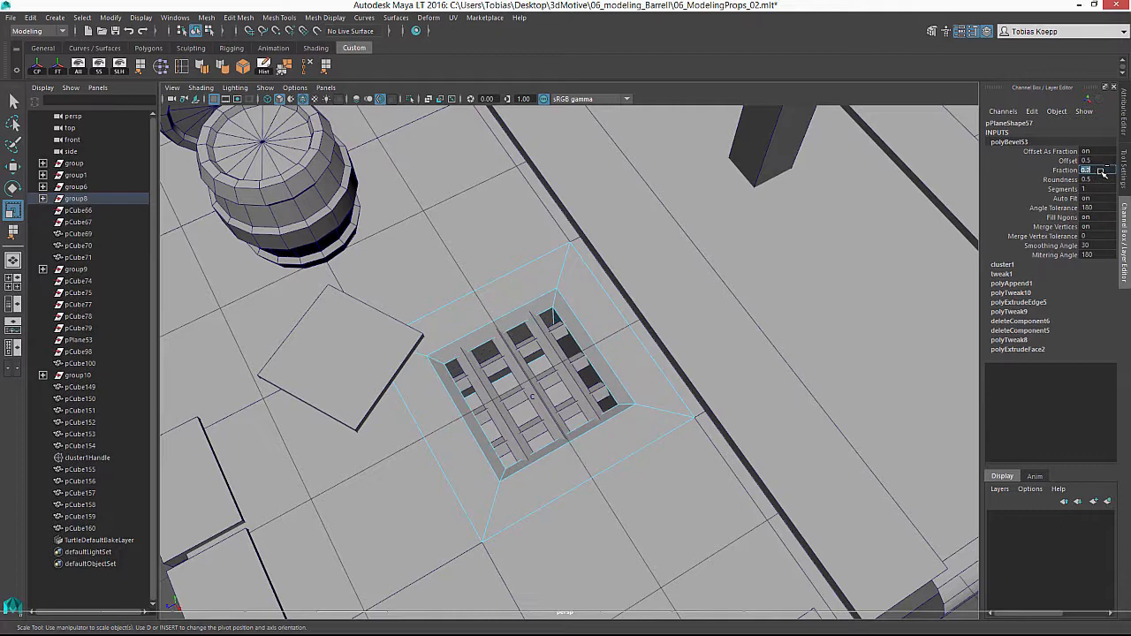
pyautogui.press('Return')
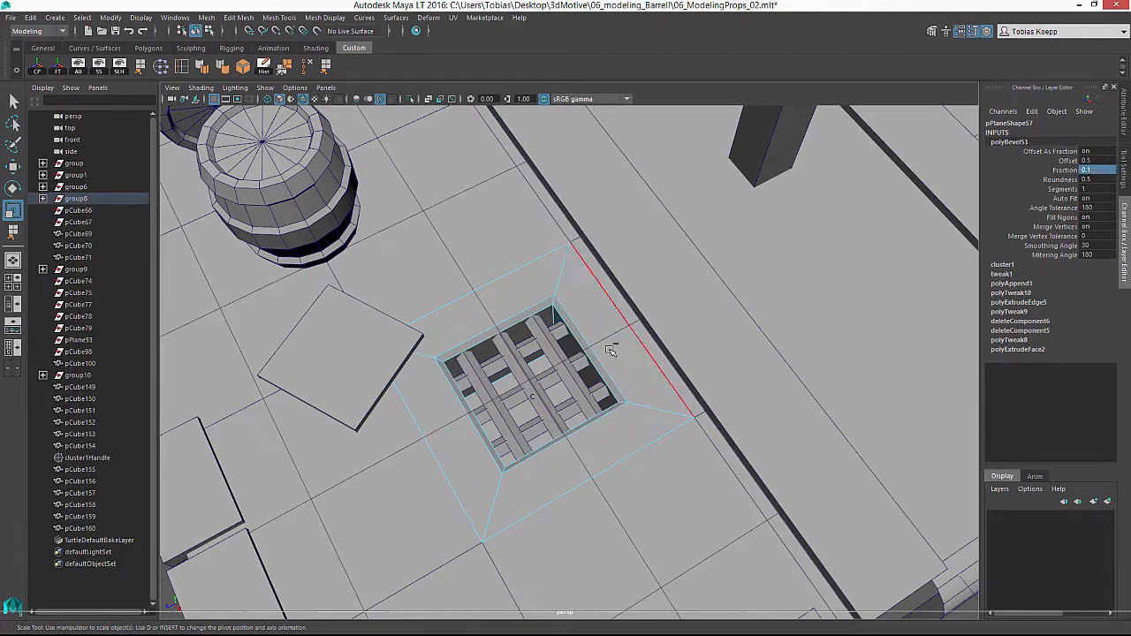
pyautogui.moveTo(476, 367); pyautogui.dragTo(469, 291, button='right')
pyautogui.click(633, 387)
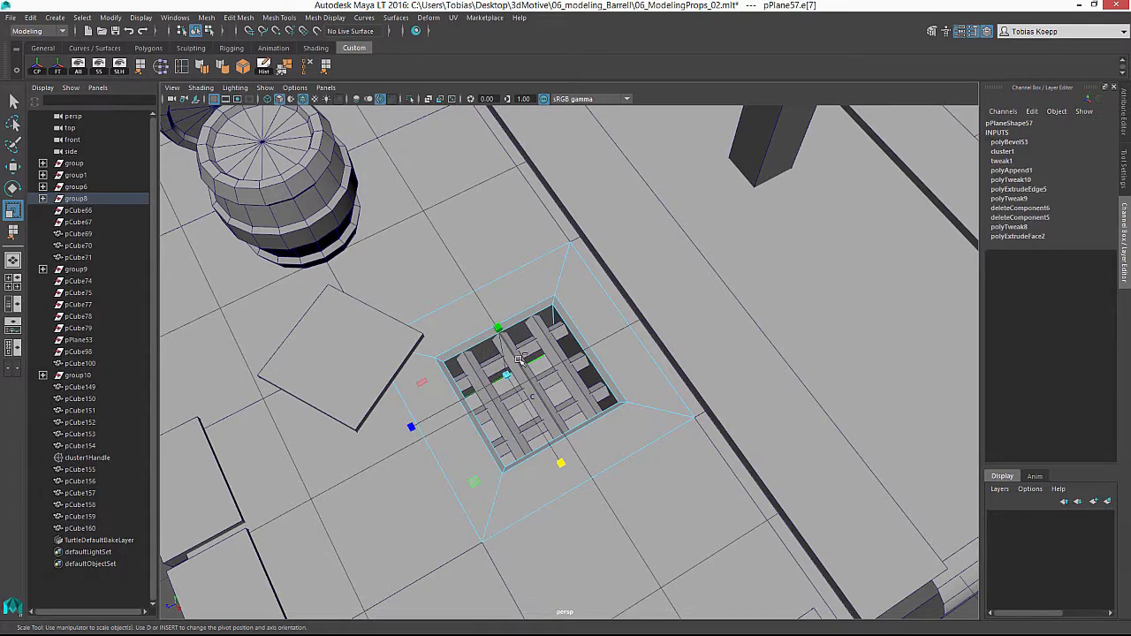
pyautogui.click(658, 410)
pyautogui.click(610, 493)
pyautogui.click(426, 493)
pyautogui.keyDown('alt'); pyautogui.moveTo(618, 462); pyautogui.dragTo(563, 386, button='right'); pyautogui.keyUp('alt')
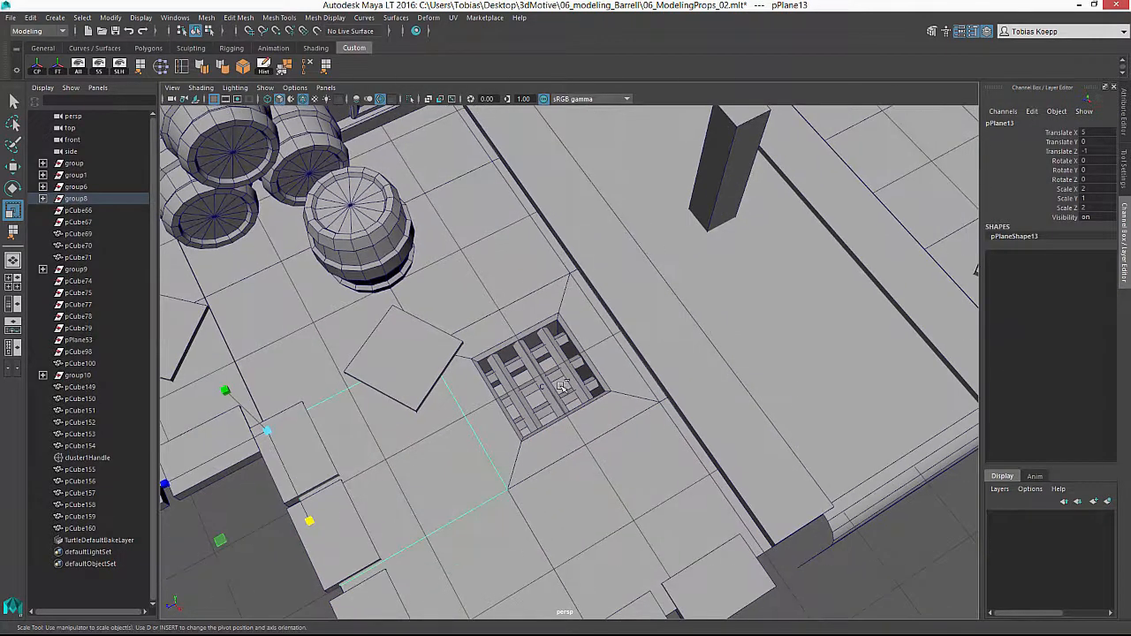
pyautogui.click(505, 285)
pyautogui.click(667, 550)
pyautogui.click(425, 380)
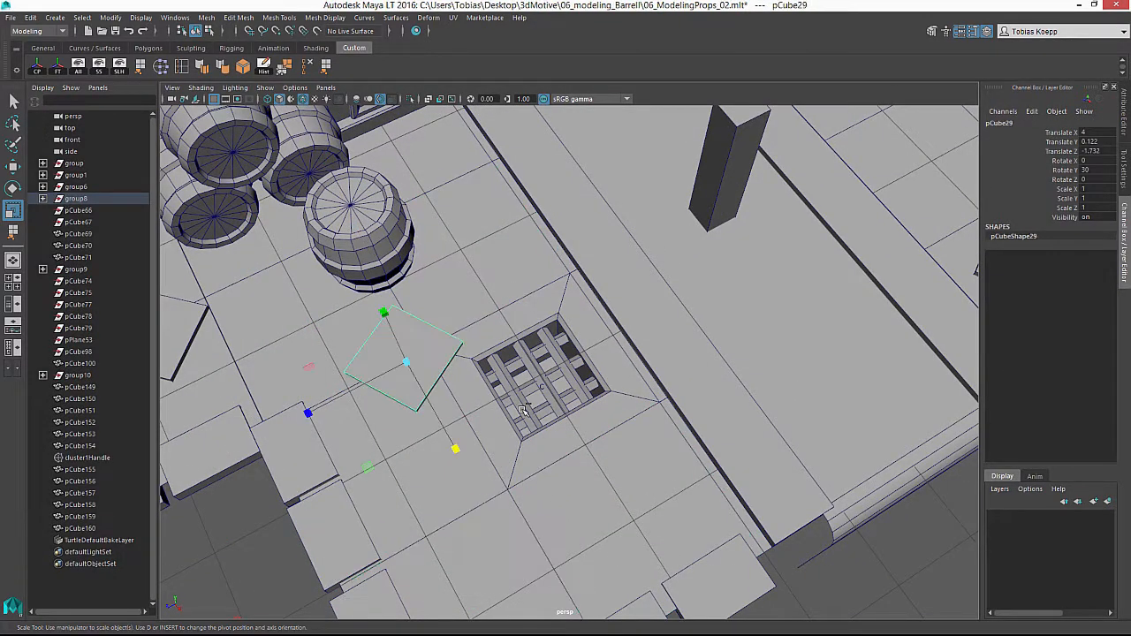
pyautogui.click(550, 328)
pyautogui.click(631, 522)
pyautogui.click(429, 449)
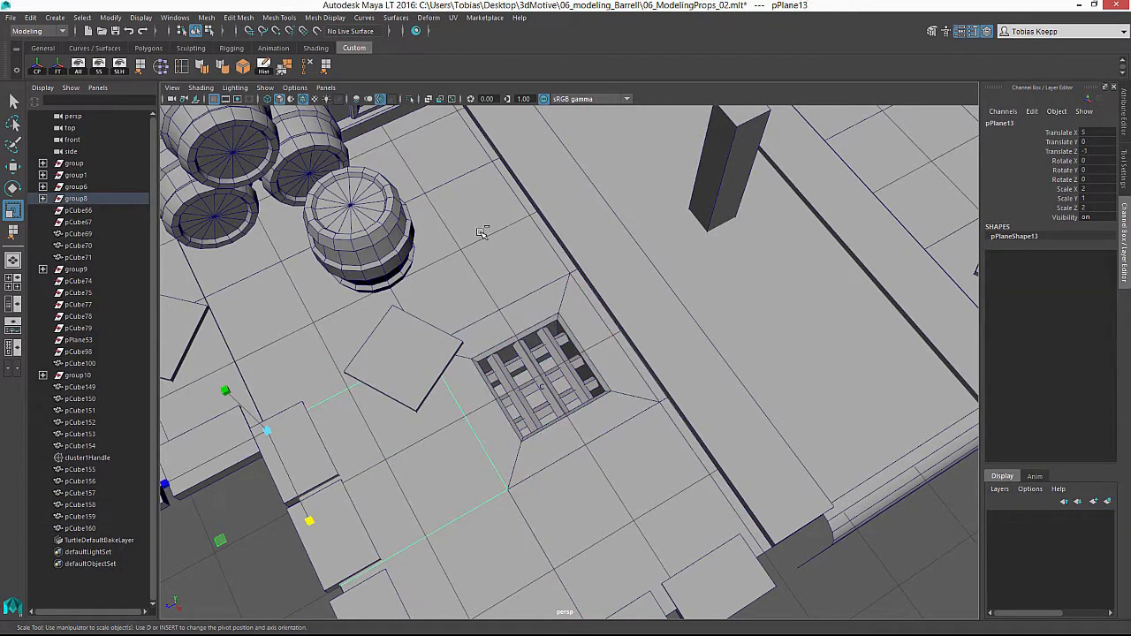
pyautogui.click(440, 212)
pyautogui.scroll(3, 450, 316)
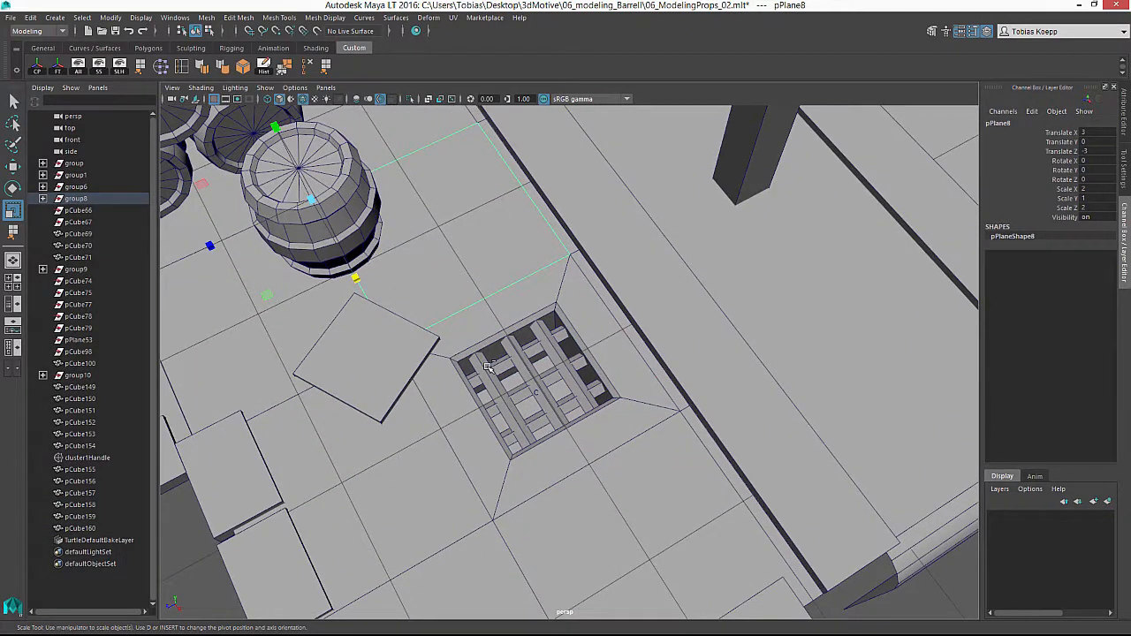
# Select all six crossed grate bars, lower them slightly into the opening, and clear the selection.
pyautogui.click(504, 363)
pyautogui.keyDown('shift'); pyautogui.moveTo(513, 340); pyautogui.dragTo(510, 365); pyautogui.keyUp('shift')
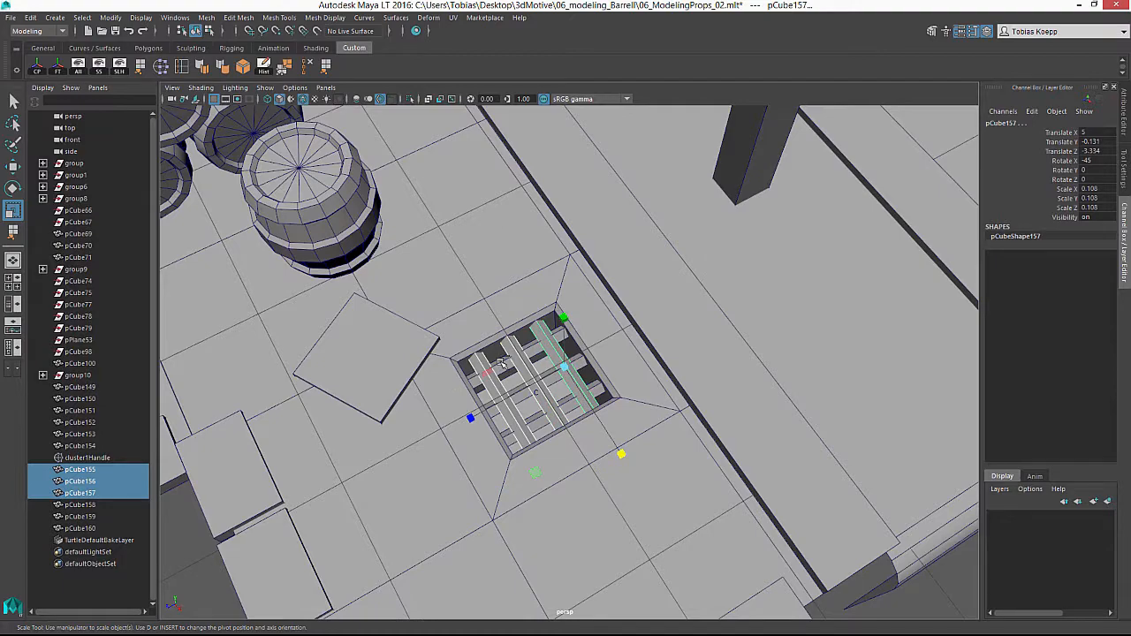
pyautogui.keyDown('shift'); pyautogui.click(501, 363); pyautogui.keyUp('shift')
pyautogui.keyDown('shift'); pyautogui.click(524, 392); pyautogui.keyUp('shift')
pyautogui.keyDown('shift'); pyautogui.click(563, 404); pyautogui.keyUp('shift')
pyautogui.keyDown('alt'); pyautogui.moveTo(611, 376); pyautogui.dragTo(545, 296); pyautogui.keyUp('alt')
pyautogui.press('w')
pyautogui.keyDown('alt'); pyautogui.moveTo(731, 341); pyautogui.dragTo(755, 480, button='right'); pyautogui.keyUp('alt')
pyautogui.click(755, 480)
# Delete the floor tile at X 3, Z -11 beneath the loose slab on the other side of the walkway.
pyautogui.keyDown('alt'); pyautogui.moveTo(753, 301); pyautogui.dragTo(729, 338, button='middle'); pyautogui.keyUp('alt')
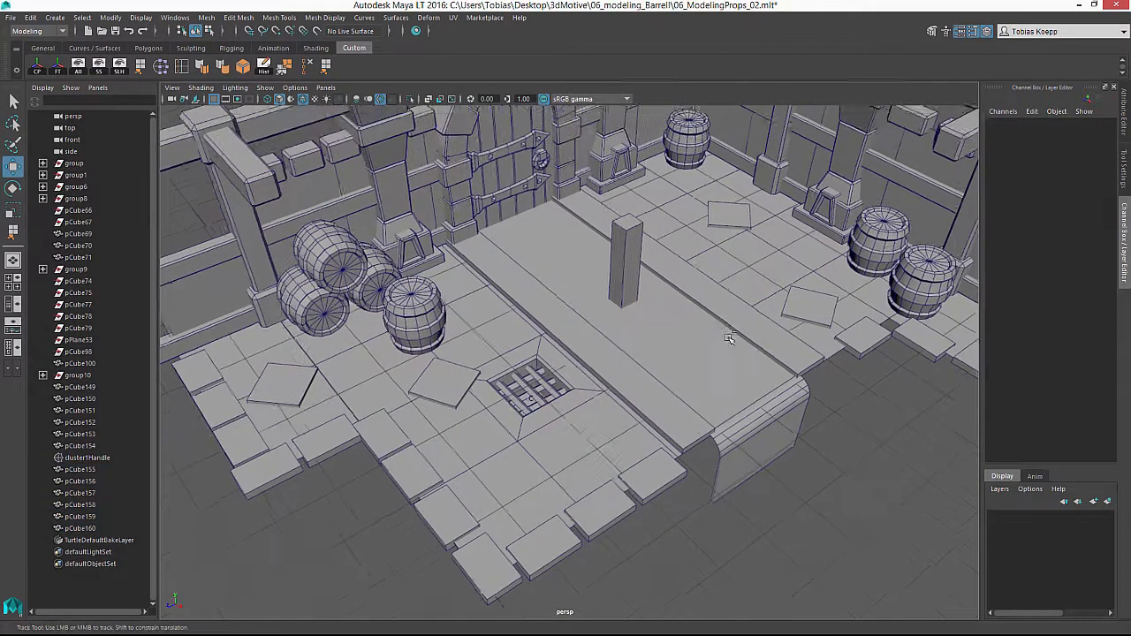
pyautogui.keyDown('alt'); pyautogui.moveTo(729, 339); pyautogui.dragTo(732, 231); pyautogui.keyUp('alt')
pyautogui.click(732, 232)
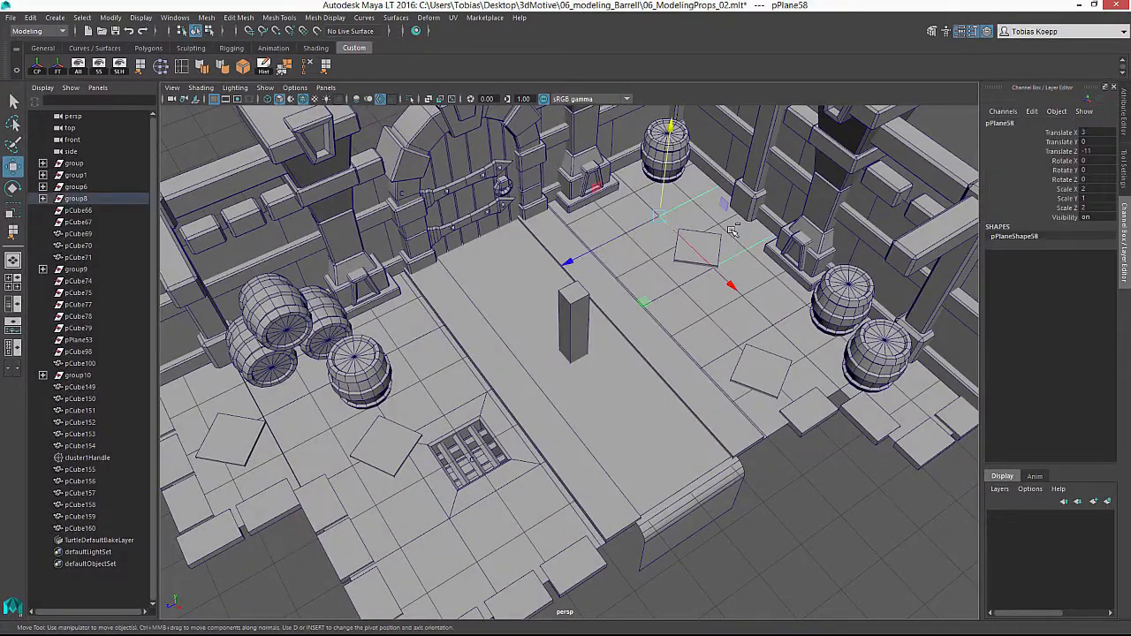
pyautogui.click(732, 232)
pyautogui.keyDown('alt'); pyautogui.moveTo(527, 350); pyautogui.dragTo(401, 403); pyautogui.keyUp('alt')
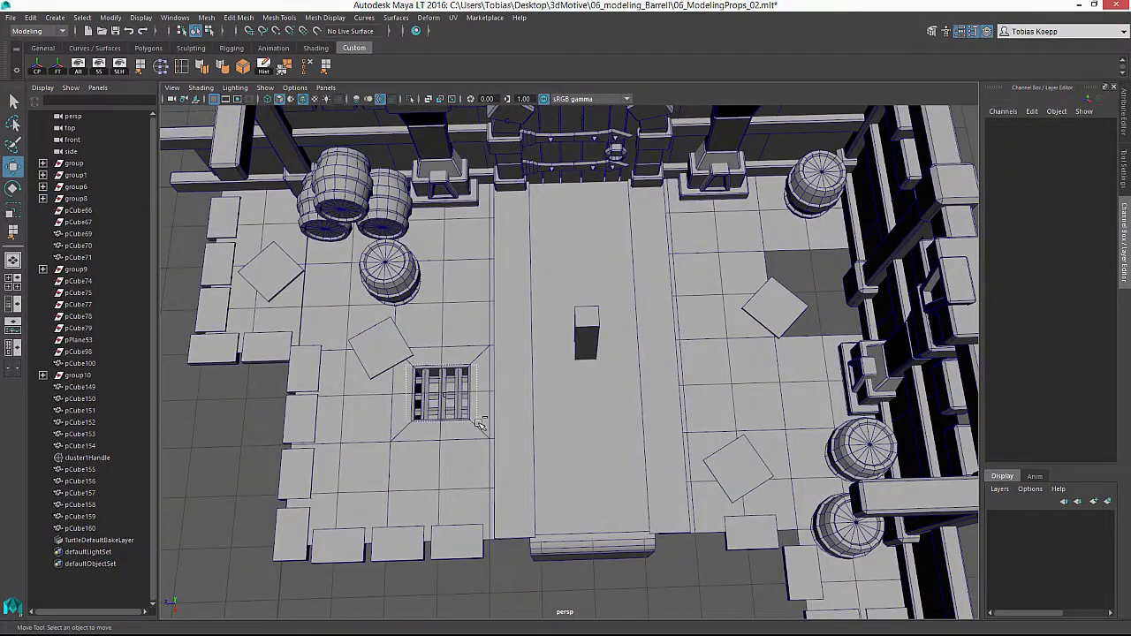
# Delete the cluster handle that marks the center of the recessed floor tile.
pyautogui.moveTo(479, 424); pyautogui.dragTo(466, 420)
pyautogui.click(86, 457)
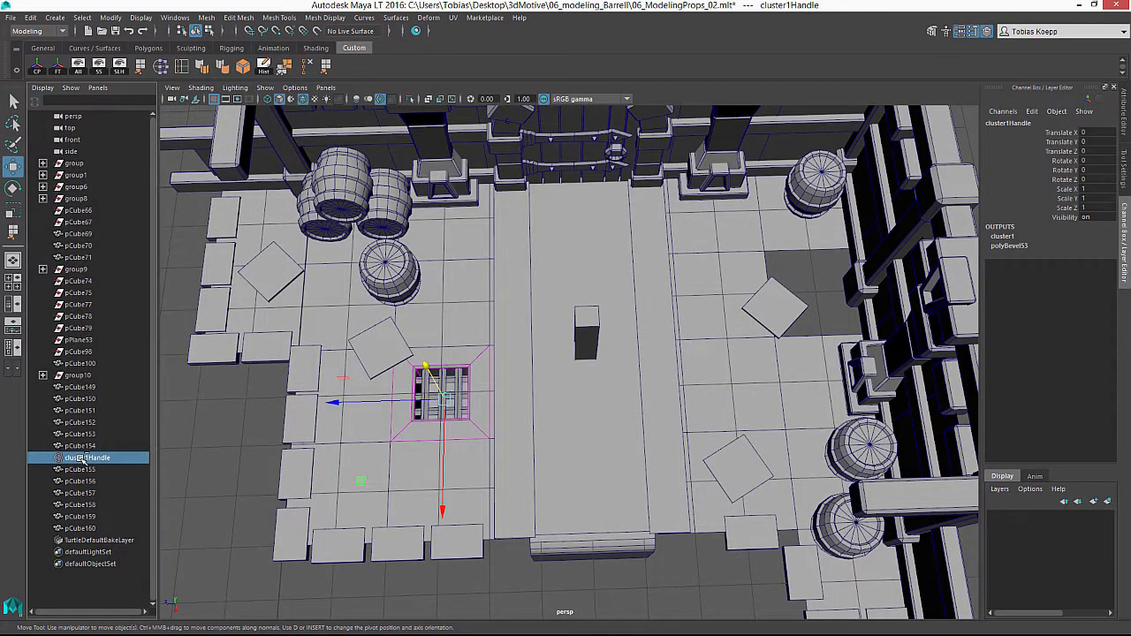
pyautogui.press('Delete')
# Select the recessed floor tile together with its grate bars and snap their shared pivot to the tile's outer corner.
pyautogui.moveTo(409, 362); pyautogui.dragTo(471, 423)
pyautogui.press('e')
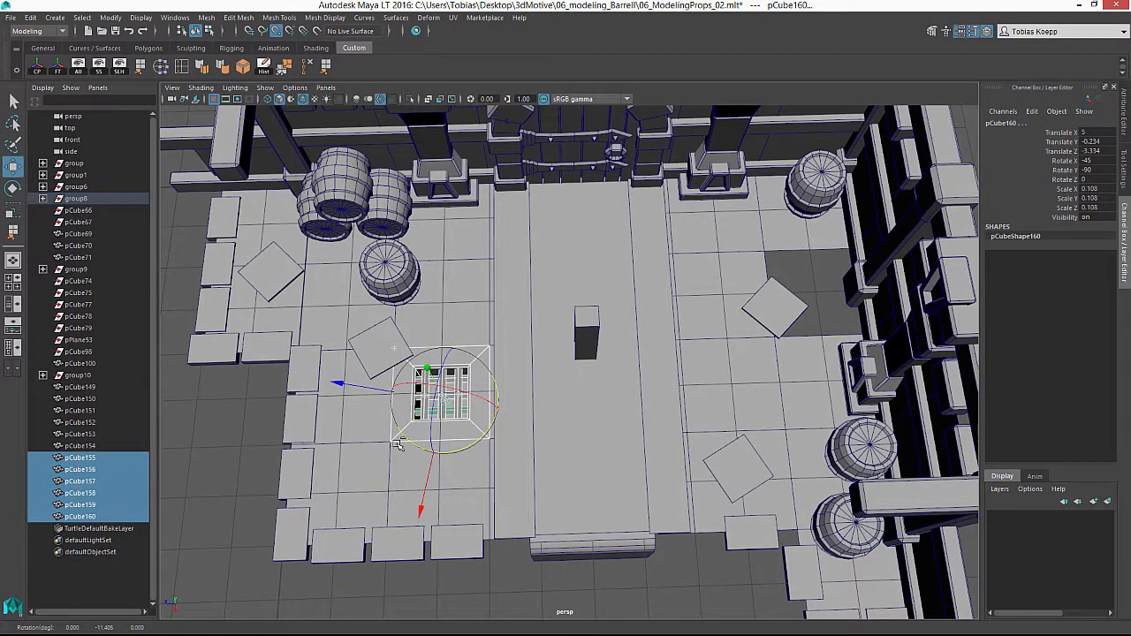
pyautogui.press('w')
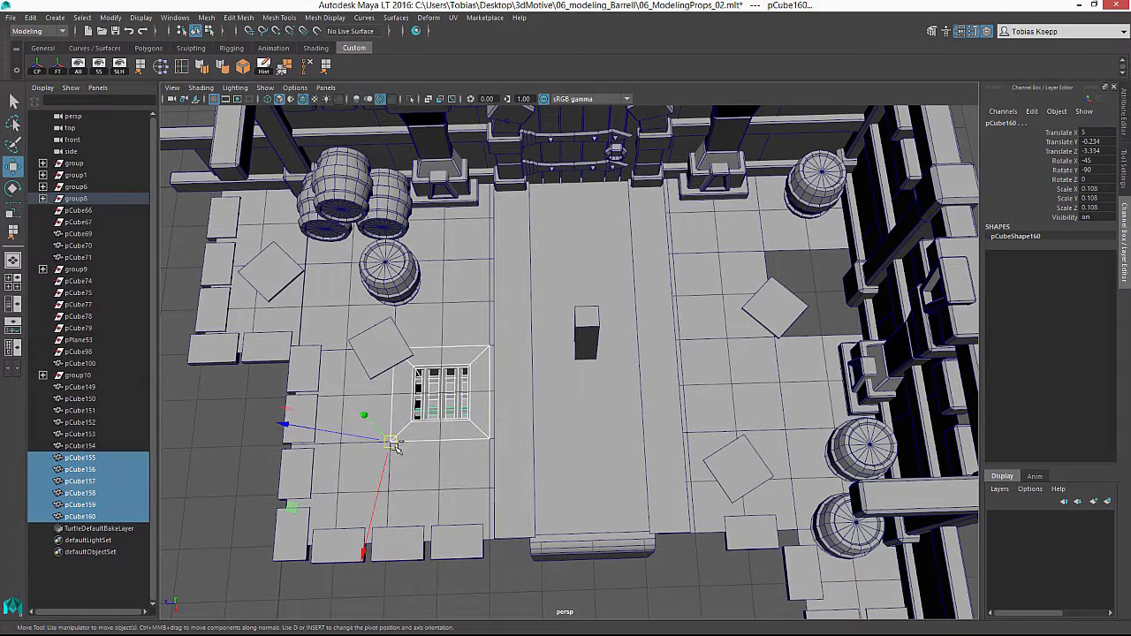
# Set the Move tool's axis orientation to World and place a duplicate of the grate assembly in the missing-tile gap across the walkway.
pyautogui.click(1122, 171)
pyautogui.click(1042, 133)
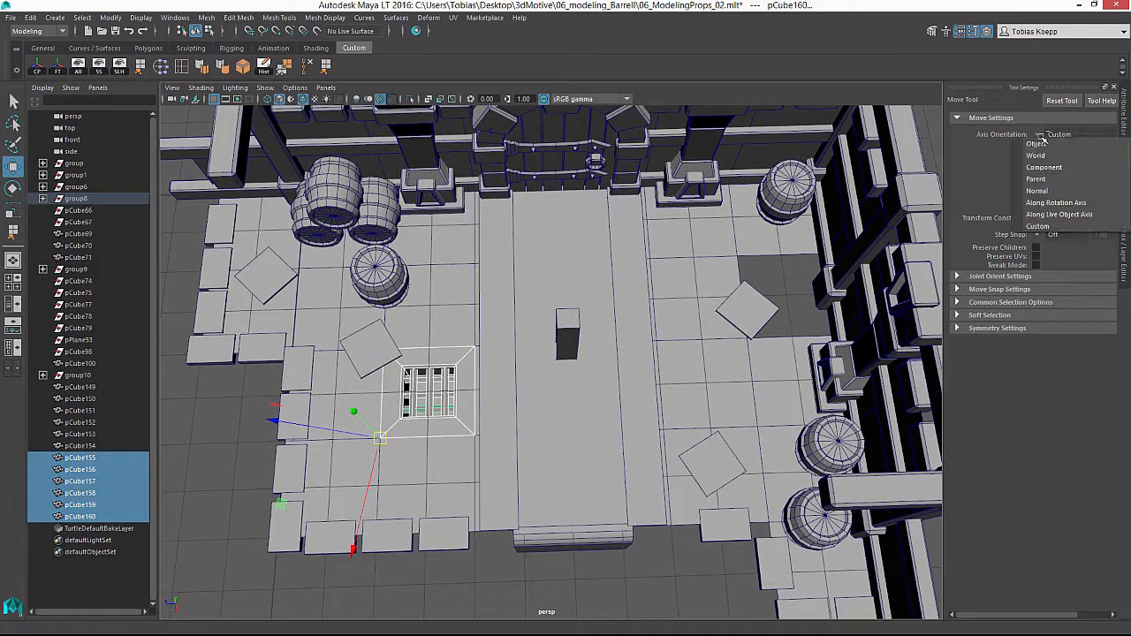
pyautogui.click(1074, 156)
pyautogui.hotkey('ctrl', 'd')
pyautogui.moveTo(379, 438); pyautogui.dragTo(749, 335)
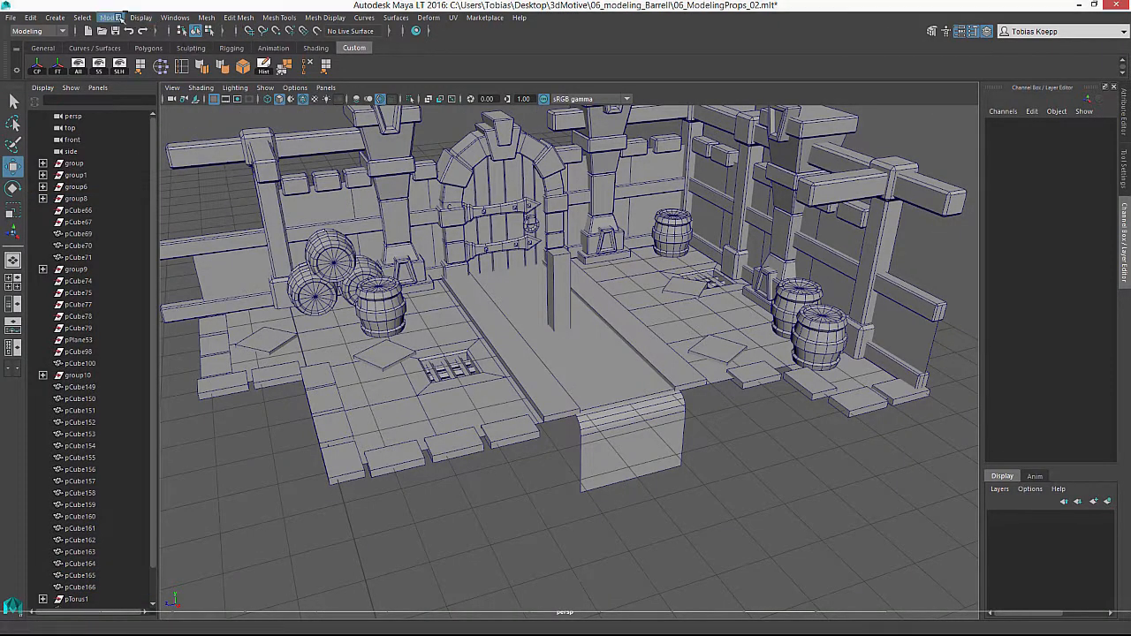
# Create a polygon torus and move it along X to 10, in front of the room.
pyautogui.click(54, 17)
pyautogui.moveTo(90, 59)
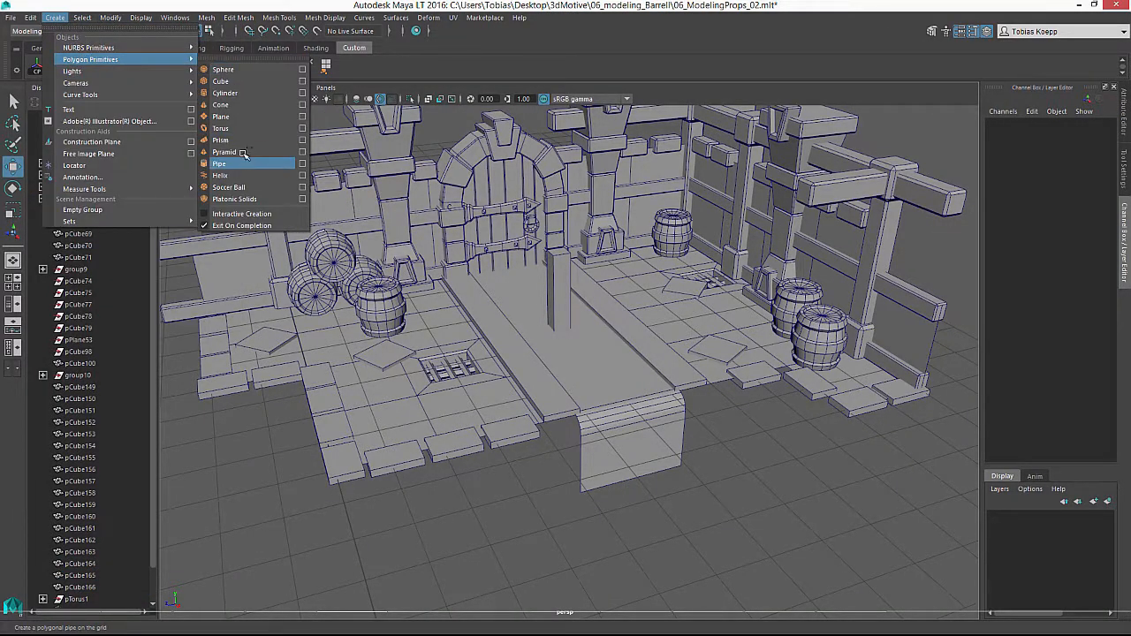
pyautogui.click(222, 128)
pyautogui.keyDown('alt'); pyautogui.moveTo(300, 349); pyautogui.dragTo(387, 354); pyautogui.keyUp('alt')
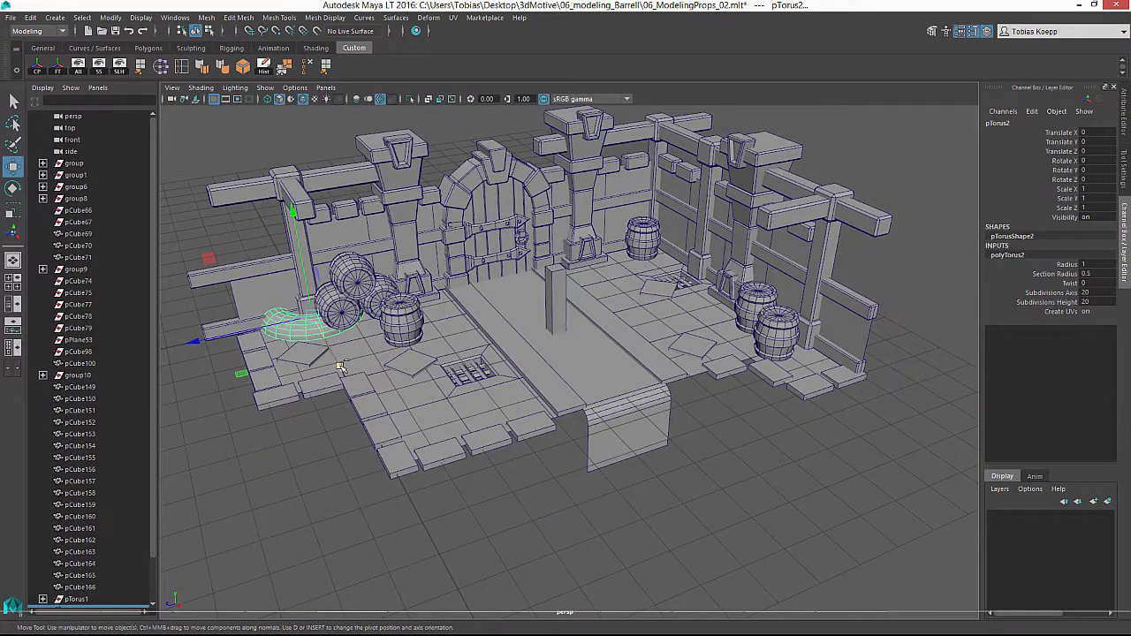
pyautogui.moveTo(340, 367); pyautogui.dragTo(447, 496, button='middle')
# Stand the torus upright by rotating it to -90 about Z.
pyautogui.press('e')
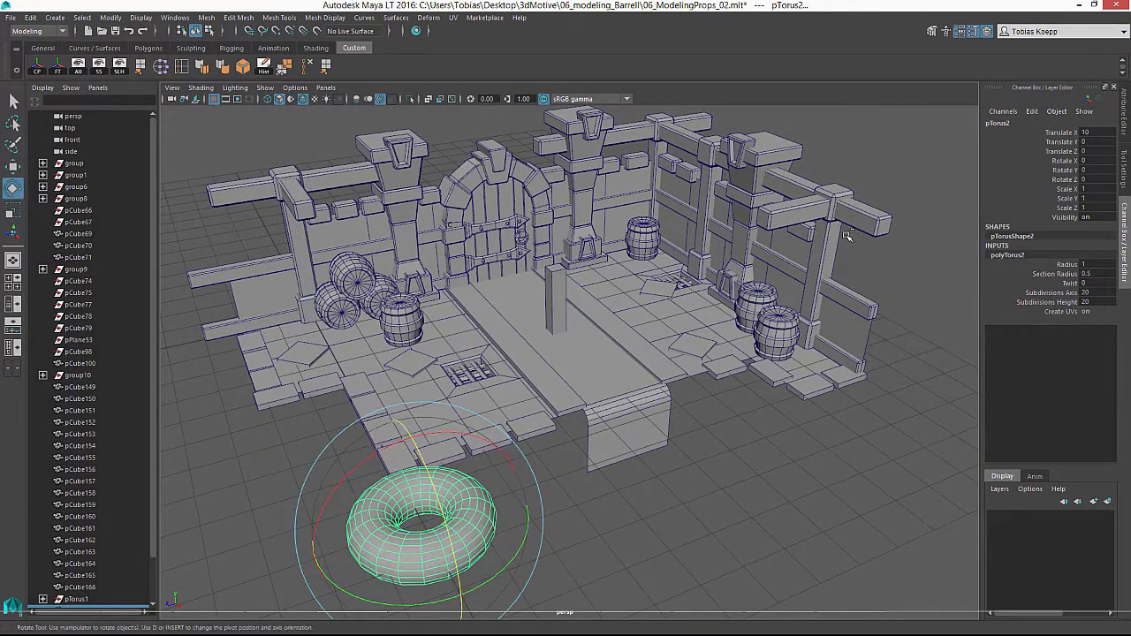
pyautogui.click(849, 231)
pyautogui.click(487, 489)
pyautogui.keyDown('alt'); pyautogui.moveTo(548, 491); pyautogui.dragTo(601, 405, button='middle'); pyautogui.keyUp('alt')
pyautogui.moveTo(524, 356); pyautogui.dragTo(562, 425)
pyautogui.keyDown('alt'); pyautogui.moveTo(664, 372); pyautogui.dragTo(693, 374); pyautogui.keyUp('alt')
# Set the torus's Subdivisions Axis to 6 and Subdivisions Height to 4.
pyautogui.click(1006, 256)
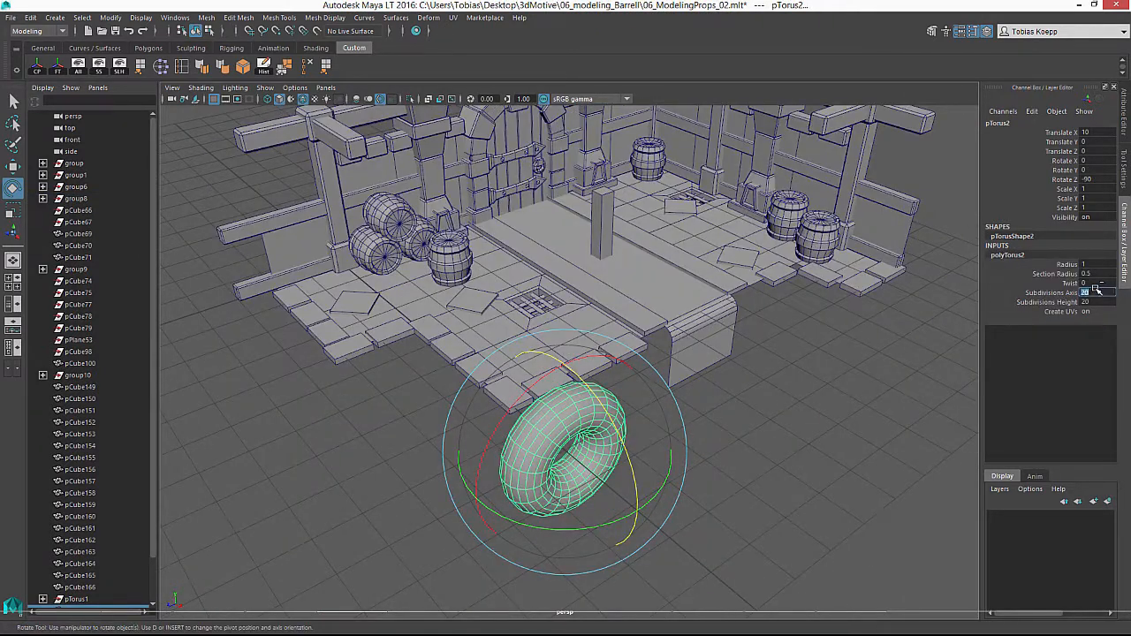
pyautogui.write('4')
pyautogui.press('Return')
pyautogui.scroll(-1, 836, 302)
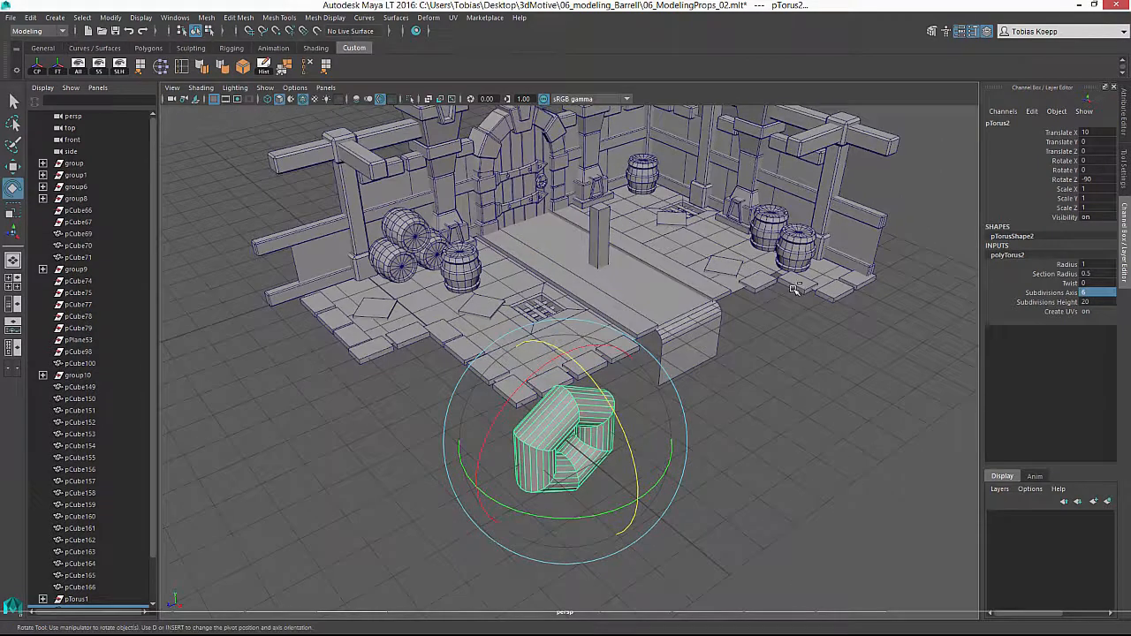
pyautogui.moveTo(836, 302)
pyautogui.keyDown('alt'); pyautogui.mouseDown()
pyautogui.moveTo(824, 285)
pyautogui.moveTo(835, 296)
pyautogui.mouseUp(); pyautogui.keyUp('alt')
pyautogui.scroll(1, 824, 285)
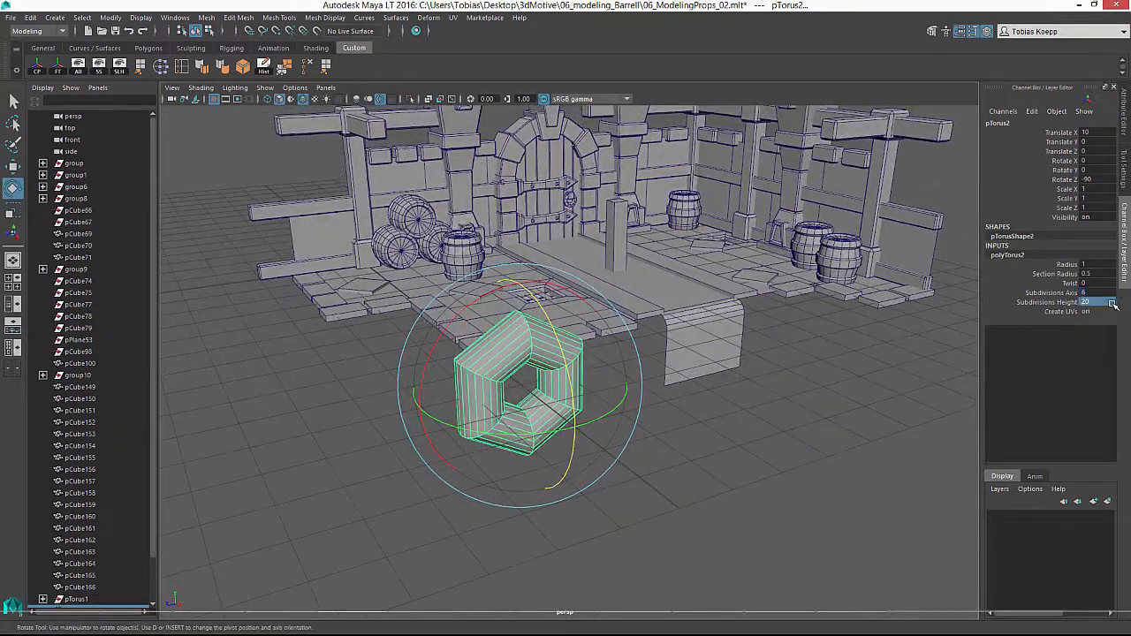
pyautogui.press('Return')
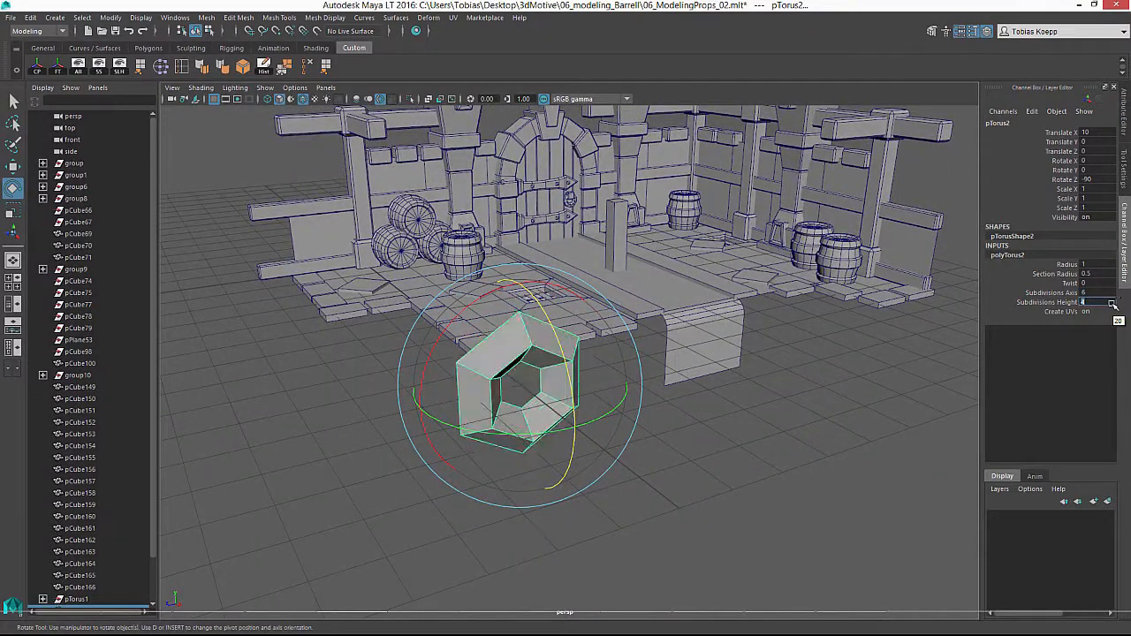
# Stretch the ring vertically into an elongated chain link by moving its upper vertices, and return to object mode.
pyautogui.keyDown('alt'); pyautogui.moveTo(618, 267); pyautogui.dragTo(521, 202); pyautogui.keyUp('alt')
pyautogui.press('w')
pyautogui.moveTo(453, 256); pyautogui.dragTo(388, 258, button='right')
pyautogui.moveTo(577, 391); pyautogui.dragTo(518, 325)
pyautogui.keyDown('alt'); pyautogui.moveTo(565, 318); pyautogui.dragTo(543, 302); pyautogui.keyUp('alt')
pyautogui.moveTo(532, 294); pyautogui.dragTo(554, 278, button='right')
pyautogui.keyDown('alt'); pyautogui.moveTo(581, 379); pyautogui.dragTo(602, 361); pyautogui.keyUp('alt')
# Scale the chain link uniformly to about 0.752 and move its pivot up to the link's top.
pyautogui.press('r')
pyautogui.moveTo(581, 433); pyautogui.dragTo(562, 434)
pyautogui.press('w')
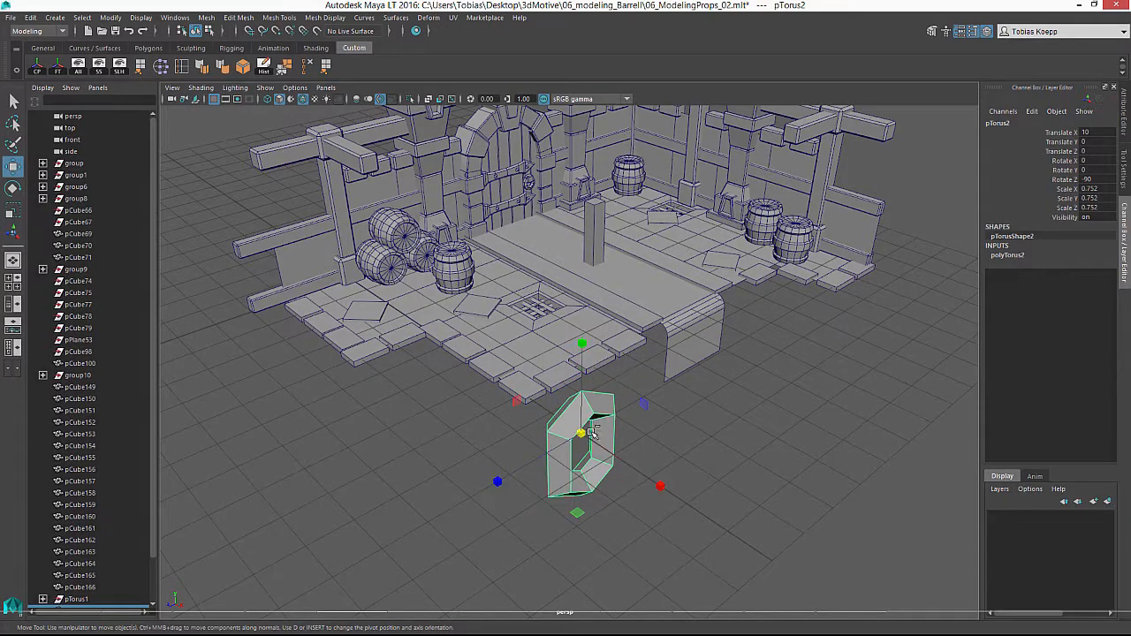
pyautogui.press('d')
pyautogui.moveTo(582, 341); pyautogui.dragTo(582, 295)
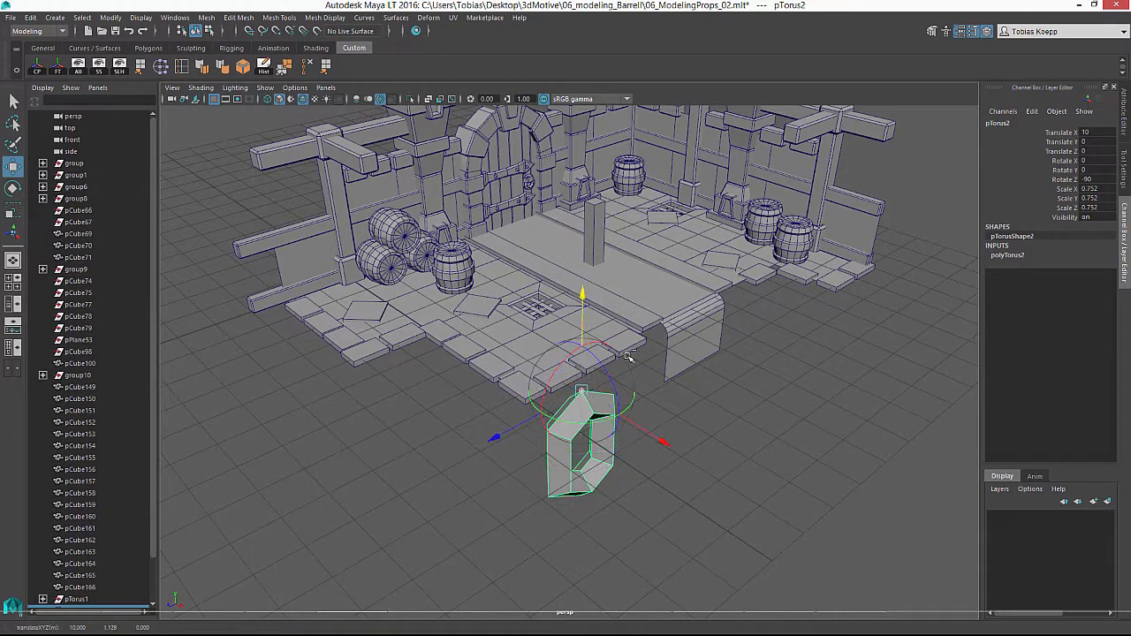
# Snap the link's top to the underside of the corner post's projecting beam, above the two barrels, and shift it along the beam.
pyautogui.keyDown('alt'); pyautogui.moveTo(780, 283); pyautogui.dragTo(716, 349, button='middle'); pyautogui.keyUp('alt')
pyautogui.keyDown('alt'); pyautogui.moveTo(716, 349); pyautogui.dragTo(729, 333); pyautogui.keyUp('alt')
pyautogui.press('v')
pyautogui.moveTo(770, 244); pyautogui.dragTo(773, 248, button='middle')
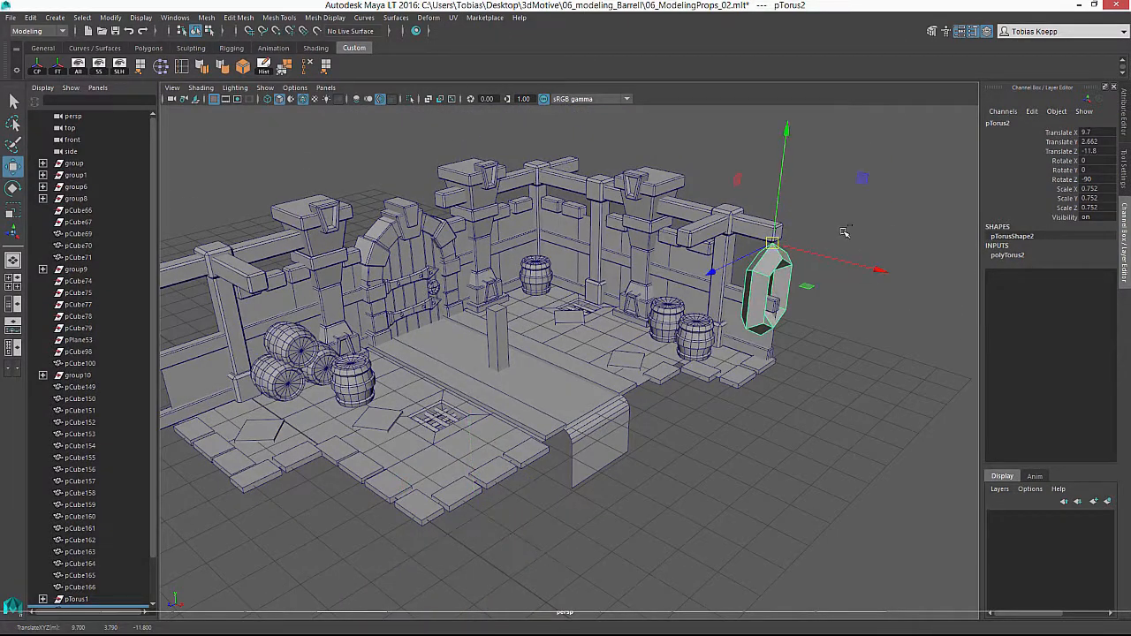
pyautogui.keyDown('alt'); pyautogui.moveTo(845, 232); pyautogui.dragTo(810, 269); pyautogui.keyUp('alt')
pyautogui.press('f')
pyautogui.keyDown('alt'); pyautogui.moveTo(718, 285); pyautogui.dragTo(687, 278); pyautogui.keyUp('alt')
pyautogui.moveTo(521, 242); pyautogui.dragTo(541, 237)
pyautogui.keyDown('alt'); pyautogui.moveTo(654, 221); pyautogui.dragTo(595, 251); pyautogui.keyUp('alt')
pyautogui.keyDown('alt'); pyautogui.moveTo(557, 301); pyautogui.dragTo(624, 261); pyautogui.keyUp('alt')
# Scale the link uniformly down to about 0.127 and slide it under the projecting beam to X 8.999.
pyautogui.press('r')
pyautogui.moveTo(496, 227)
pyautogui.mouseDown()
pyautogui.moveTo(445, 257)
pyautogui.moveTo(312, 298)
pyautogui.mouseUp()
pyautogui.press('w')
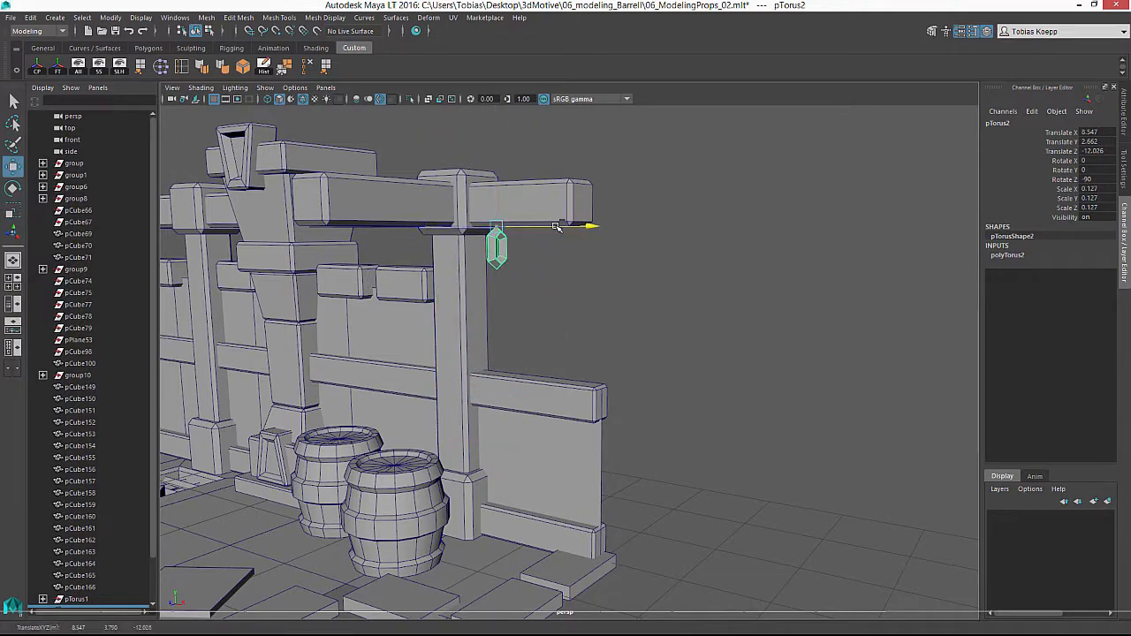
pyautogui.keyDown('alt'); pyautogui.moveTo(675, 285); pyautogui.dragTo(545, 372); pyautogui.keyUp('alt')
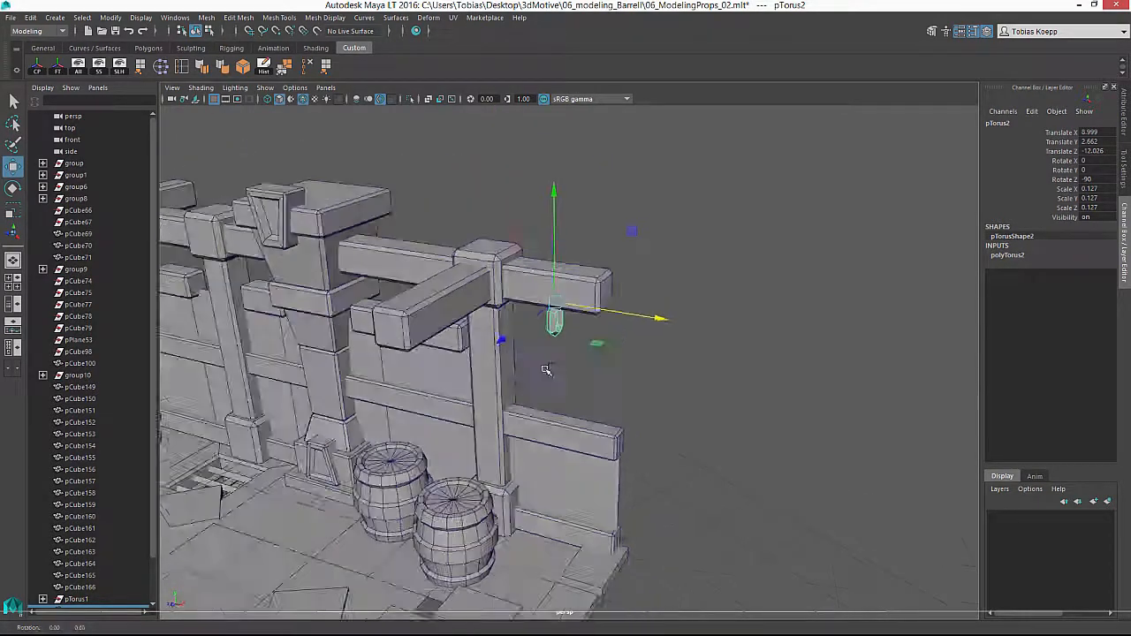
pyautogui.keyDown('alt'); pyautogui.moveTo(545, 371); pyautogui.dragTo(725, 379, button='right'); pyautogui.keyUp('alt')
pyautogui.keyDown('alt'); pyautogui.moveTo(725, 378); pyautogui.dragTo(689, 370); pyautogui.keyUp('alt')
pyautogui.keyDown('alt'); pyautogui.moveTo(541, 296); pyautogui.dragTo(586, 290, button='right'); pyautogui.keyUp('alt')
pyautogui.keyDown('alt'); pyautogui.moveTo(586, 291); pyautogui.dragTo(577, 258); pyautogui.keyUp('alt')
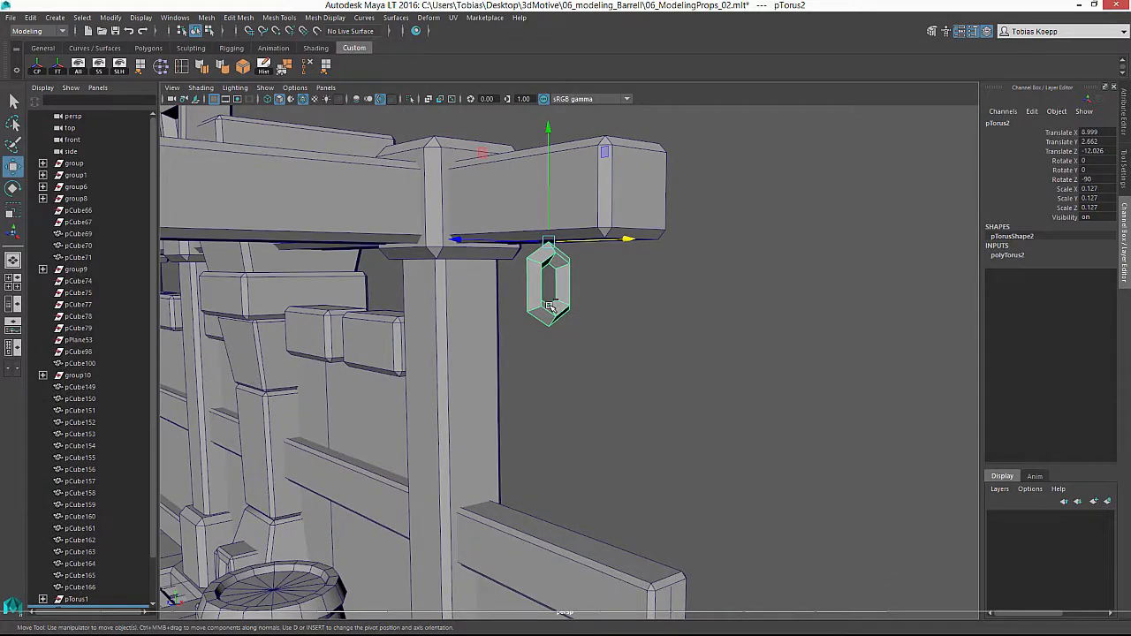
# Duplicate the link, lower the copy to about Y 2.476, and snap its pivot near the copy's upper end.
pyautogui.hotkey('ctrl', 'd')
pyautogui.moveTo(556, 141)
pyautogui.mouseDown()
pyautogui.moveTo(552, 179)
pyautogui.moveTo(552, 164)
pyautogui.mouseUp()
pyautogui.keyDown('alt'); pyautogui.moveTo(553, 166); pyautogui.dragTo(580, 189, button='right'); pyautogui.keyUp('alt')
pyautogui.press('d')
pyautogui.press('v')
pyautogui.moveTo(543, 251)
pyautogui.mouseDown()
pyautogui.moveTo(546, 283)
pyautogui.moveTo(562, 276)
pyautogui.mouseUp()
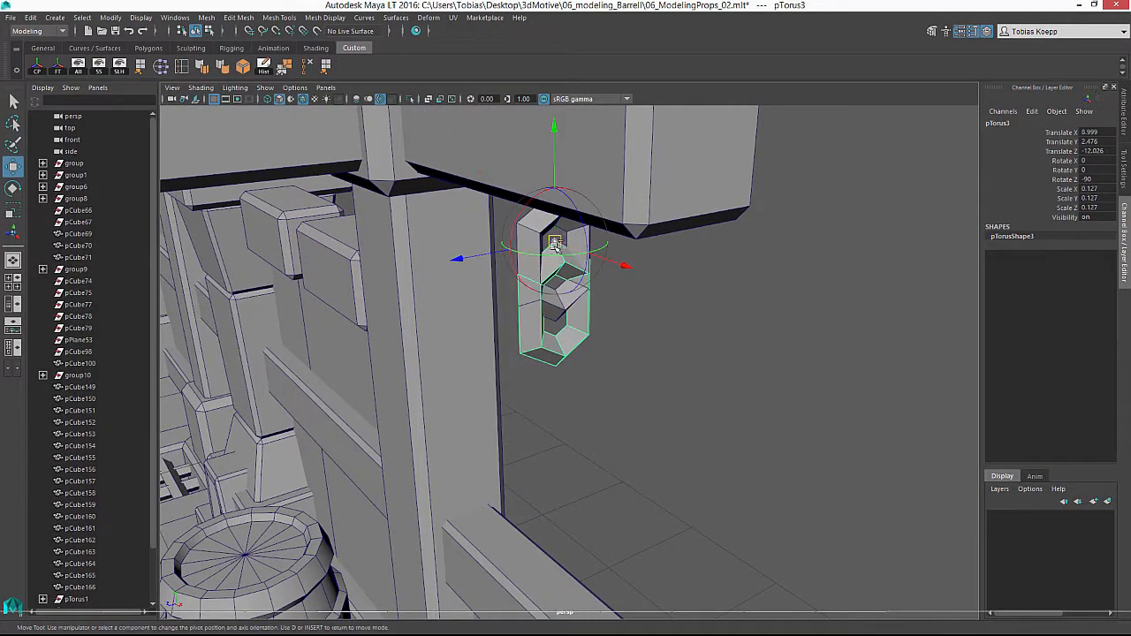
# Rotate the second link to 75 about X and lower it to about Y 2.417 so it hooks into the first.
pyautogui.press('e')
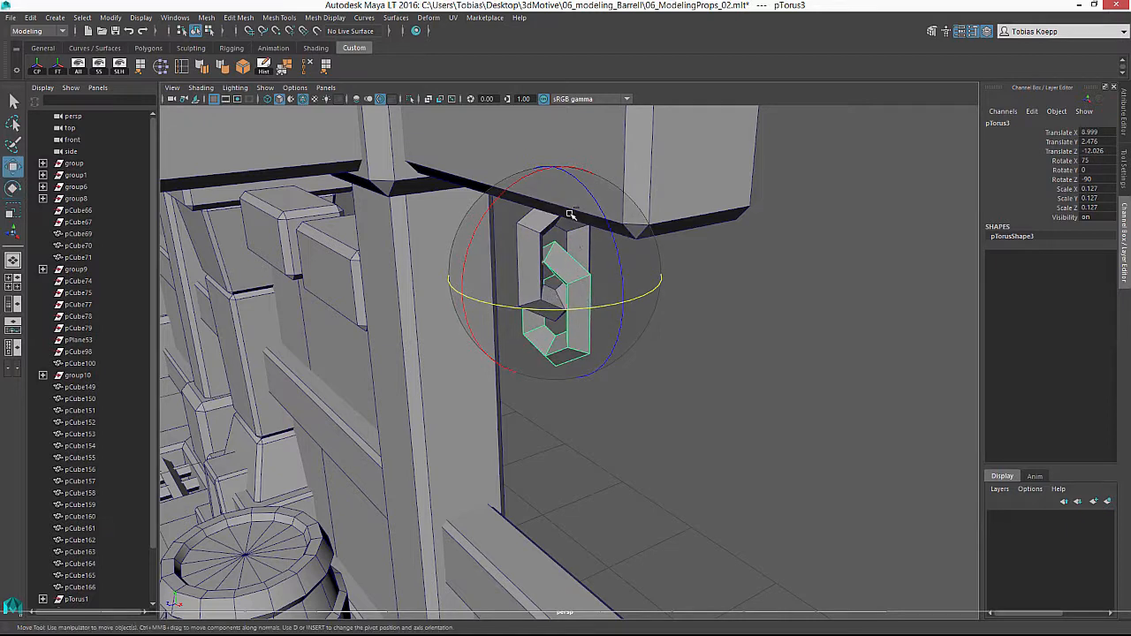
pyautogui.press('w')
pyautogui.moveTo(553, 292); pyautogui.dragTo(555, 277)
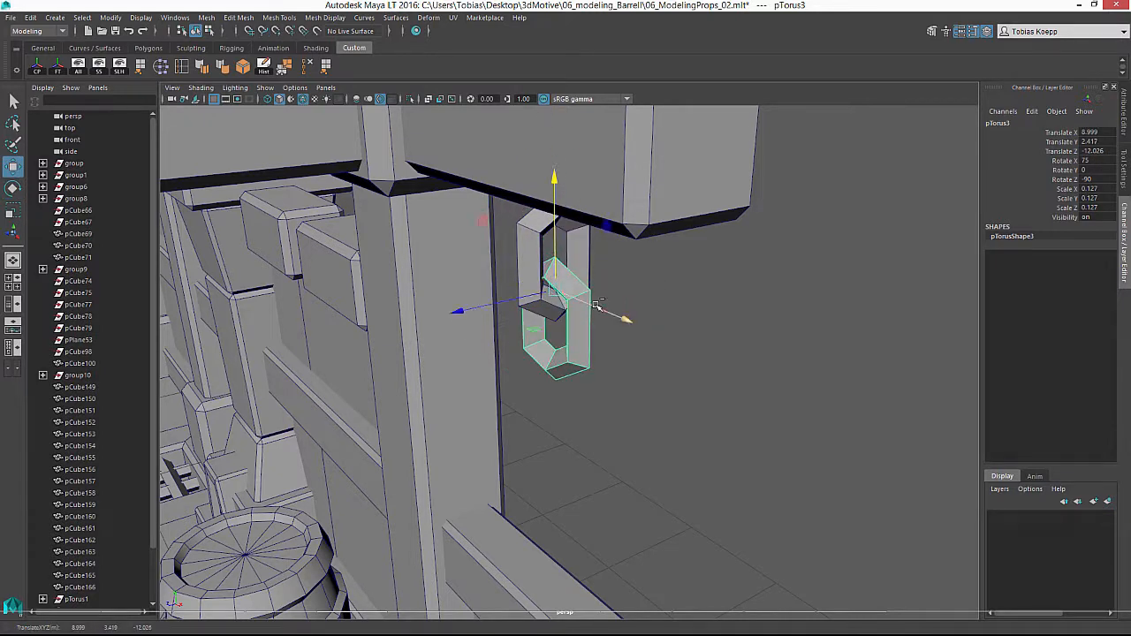
# Duplicate the second link below itself, rotate the copy to 0 about X, and fit it at about Y 2.172.
pyautogui.hotkey('ctrl', 'd')
pyautogui.moveTo(551, 175); pyautogui.dragTo(550, 249)
pyautogui.press('e')
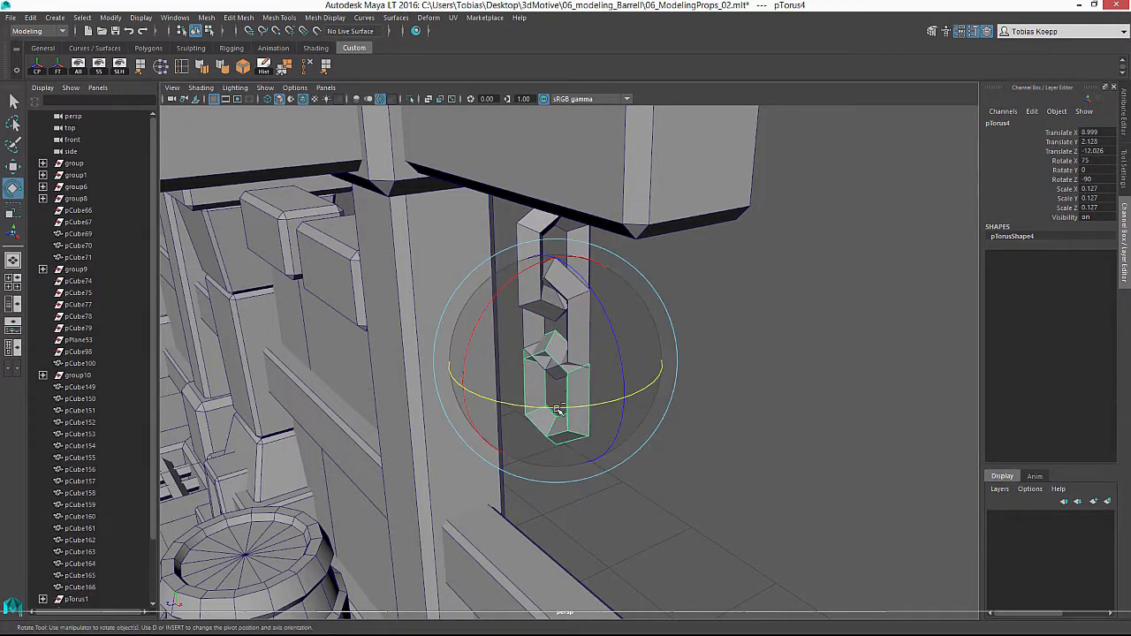
pyautogui.moveTo(557, 410); pyautogui.dragTo(619, 400)
pyautogui.press('w')
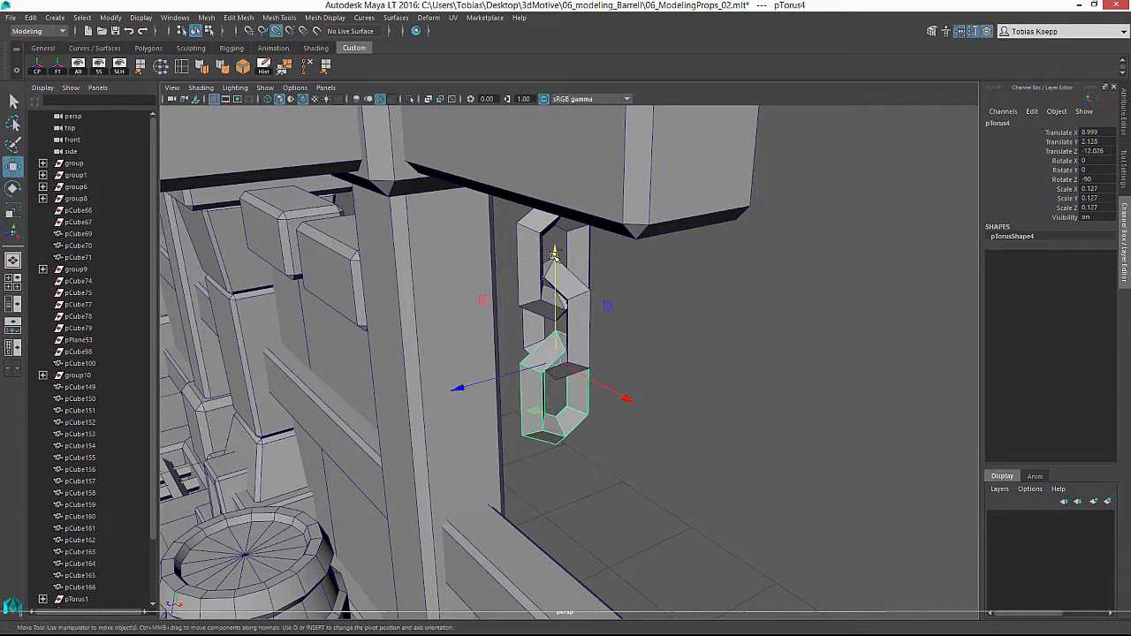
pyautogui.moveTo(554, 360); pyautogui.dragTo(555, 351)
# Select the second and third links and extend the chain downward with duplicates of the pair, starting at about Y 1.928.
pyautogui.click(579, 290)
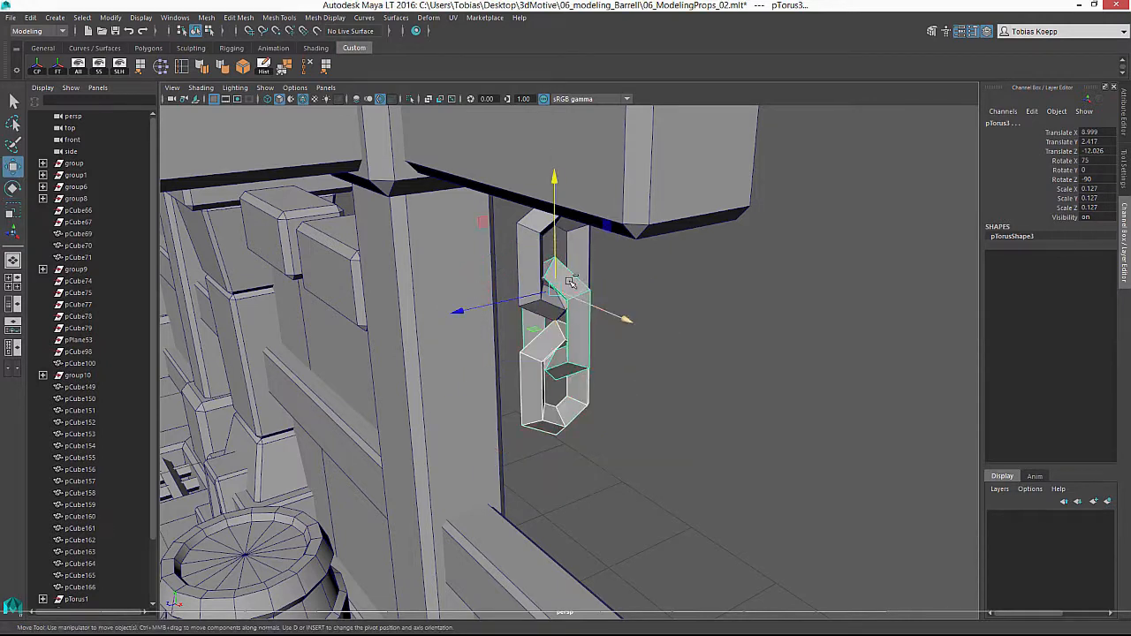
pyautogui.press('e')
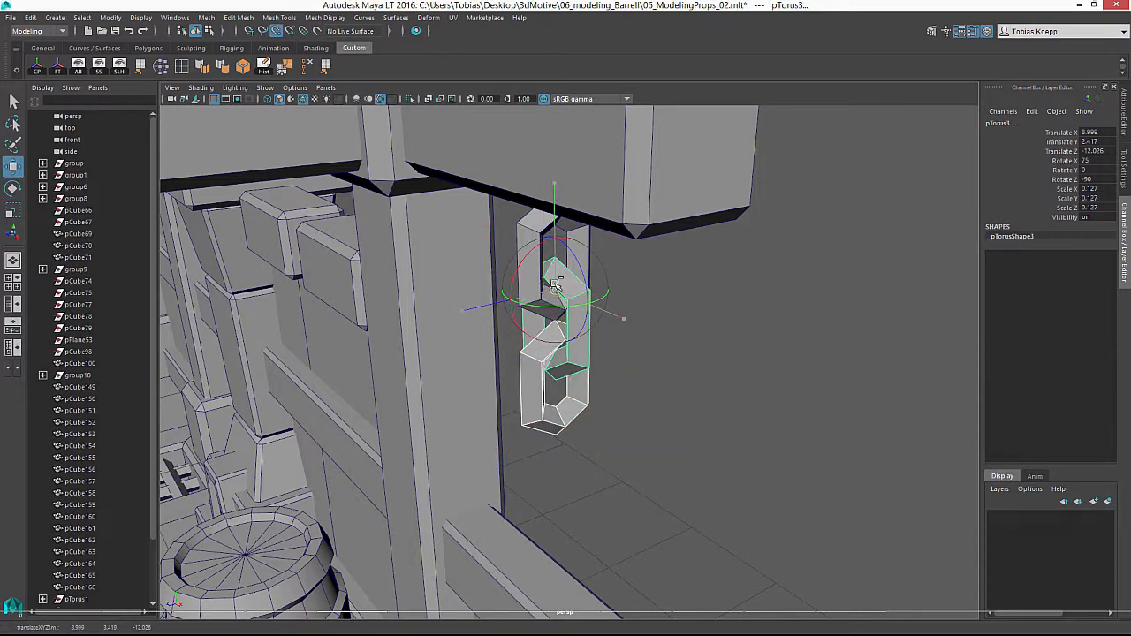
pyautogui.press('w')
pyautogui.moveTo(552, 178); pyautogui.dragTo(707, 431)
pyautogui.keyDown('alt'); pyautogui.moveTo(708, 431); pyautogui.dragTo(607, 404, button='right'); pyautogui.keyUp('alt')
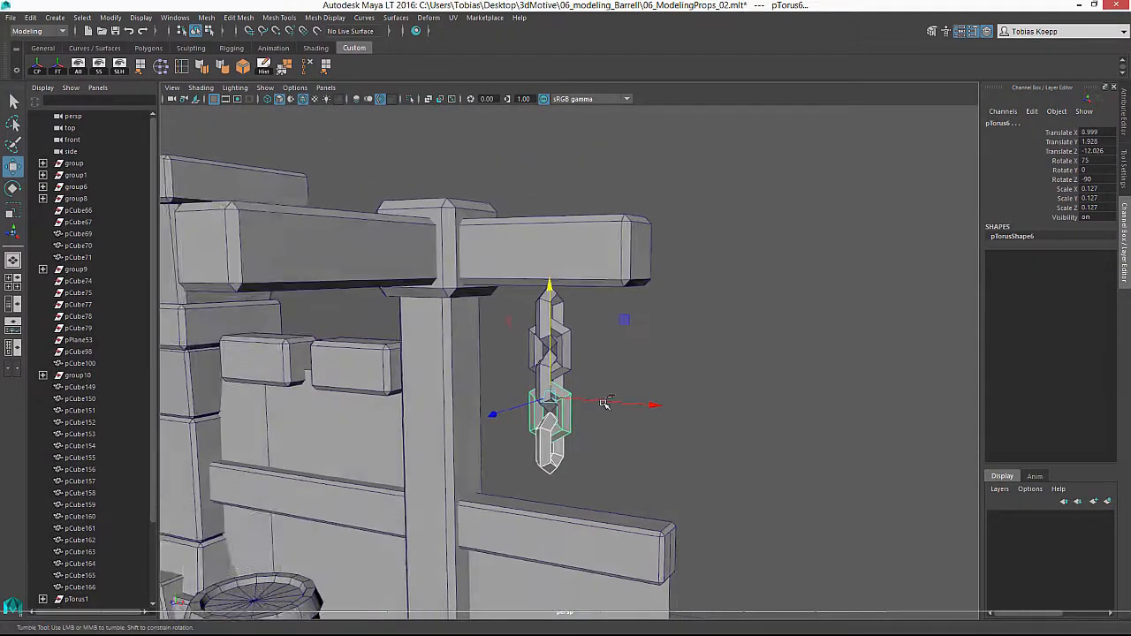
# Select the whole chain and move it under the inward-pointing beam, to about X 8.075, Y 2.346, Z -10.625.
pyautogui.keyDown('alt'); pyautogui.moveTo(690, 395); pyautogui.dragTo(607, 350, button='right'); pyautogui.keyUp('alt')
pyautogui.keyDown('alt'); pyautogui.moveTo(607, 351); pyautogui.dragTo(572, 354); pyautogui.keyUp('alt')
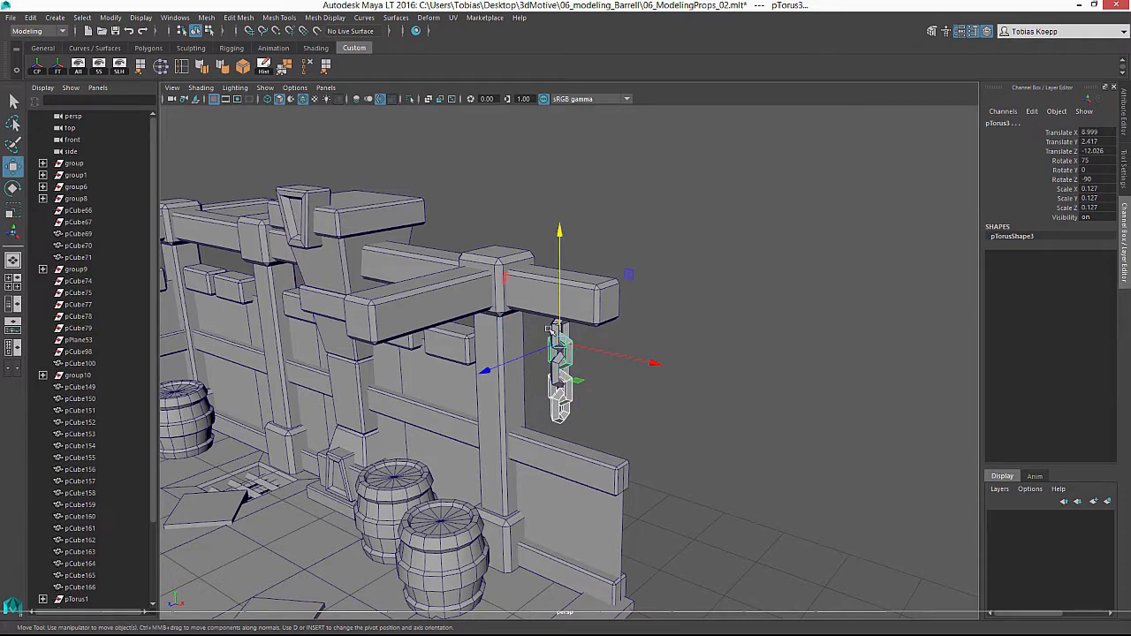
pyautogui.click(563, 371)
pyautogui.moveTo(604, 353); pyautogui.dragTo(544, 333)
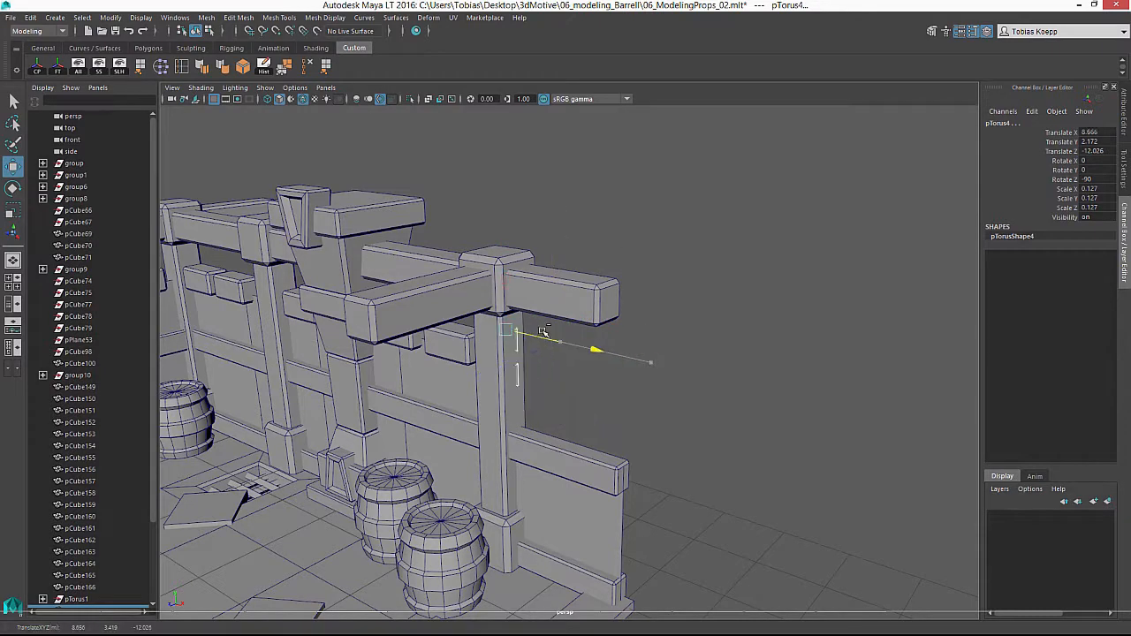
pyautogui.moveTo(442, 352); pyautogui.dragTo(440, 280)
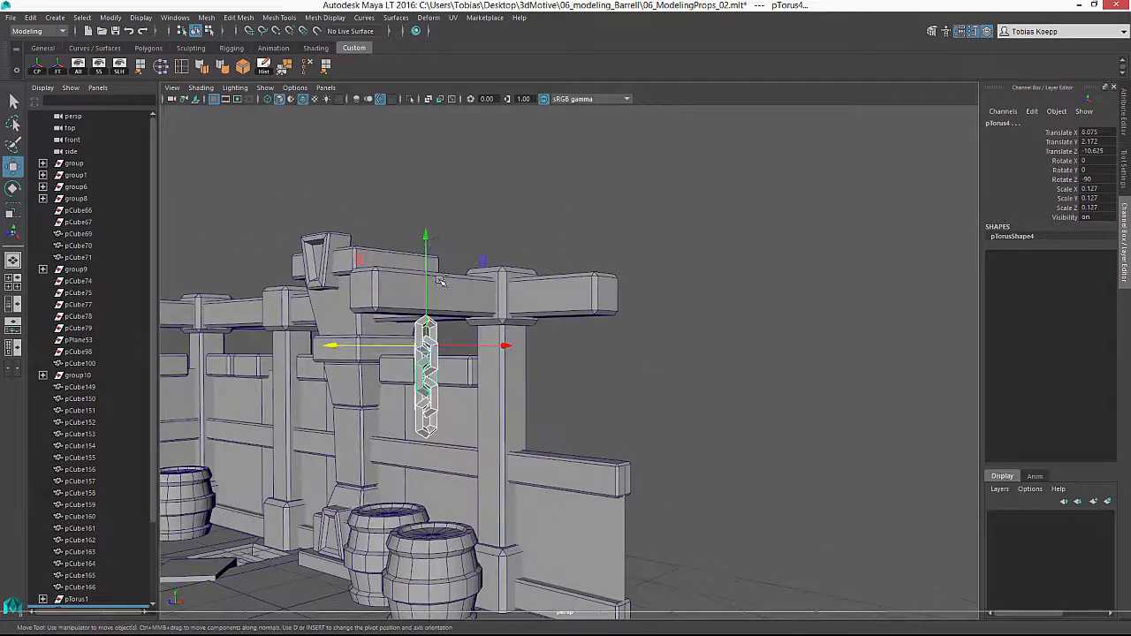
pyautogui.moveTo(425, 234); pyautogui.dragTo(501, 329)
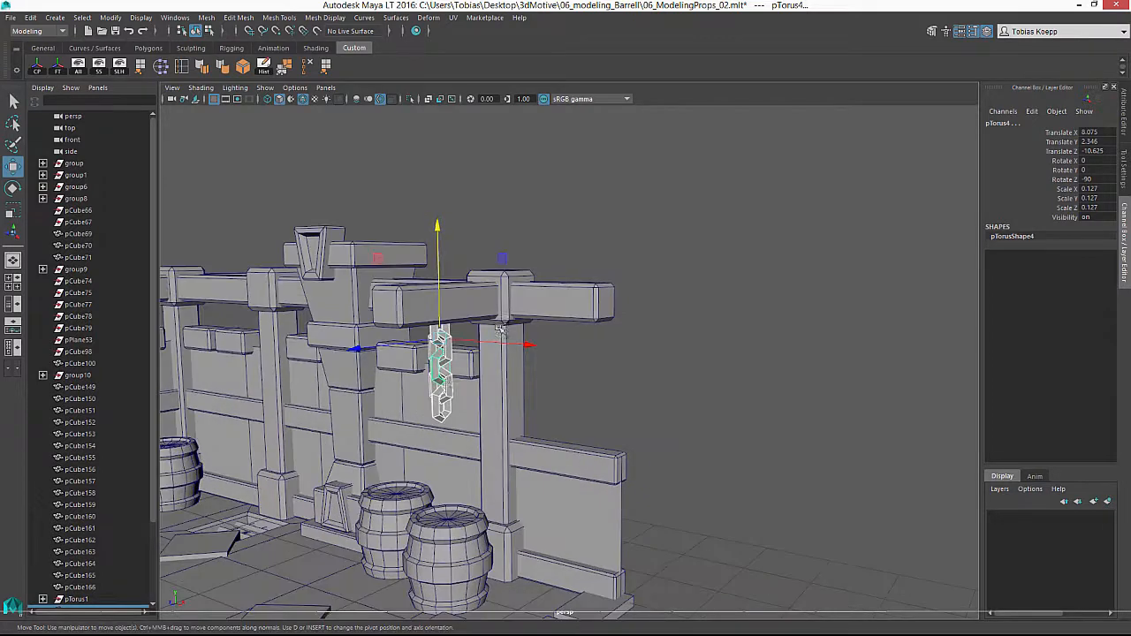
# Duplicate one of the turned links and hang the copy at the chain's lower end at about Y 1.612.
pyautogui.click(449, 388)
pyautogui.moveTo(448, 391); pyautogui.dragTo(445, 409, button='middle')
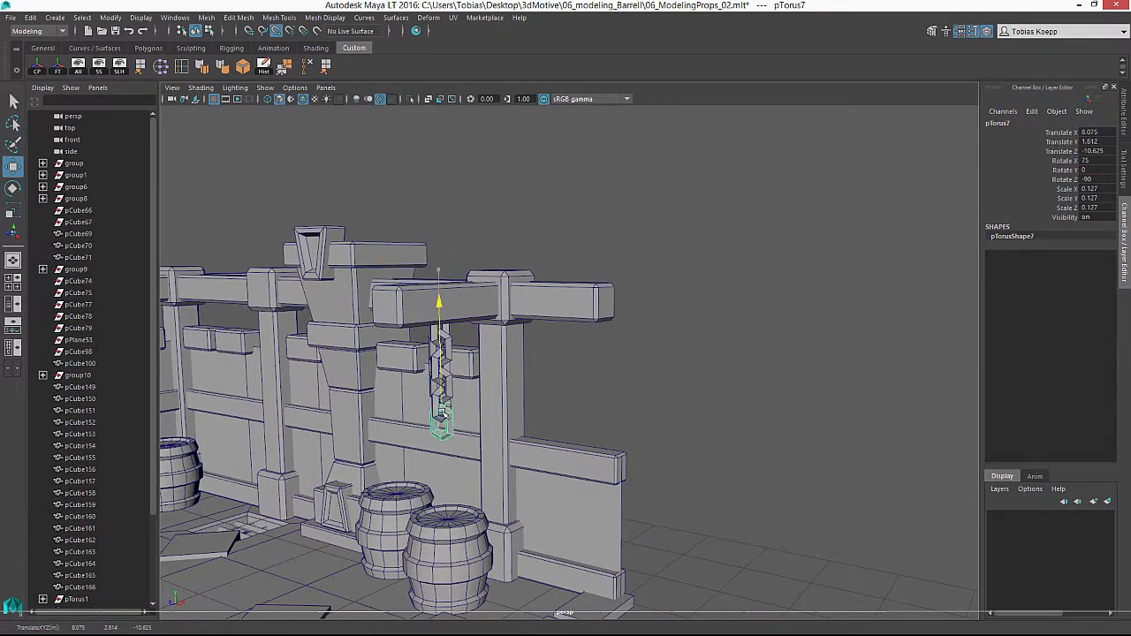
pyautogui.keyDown('alt'); pyautogui.moveTo(442, 414); pyautogui.dragTo(566, 336); pyautogui.keyUp('alt')
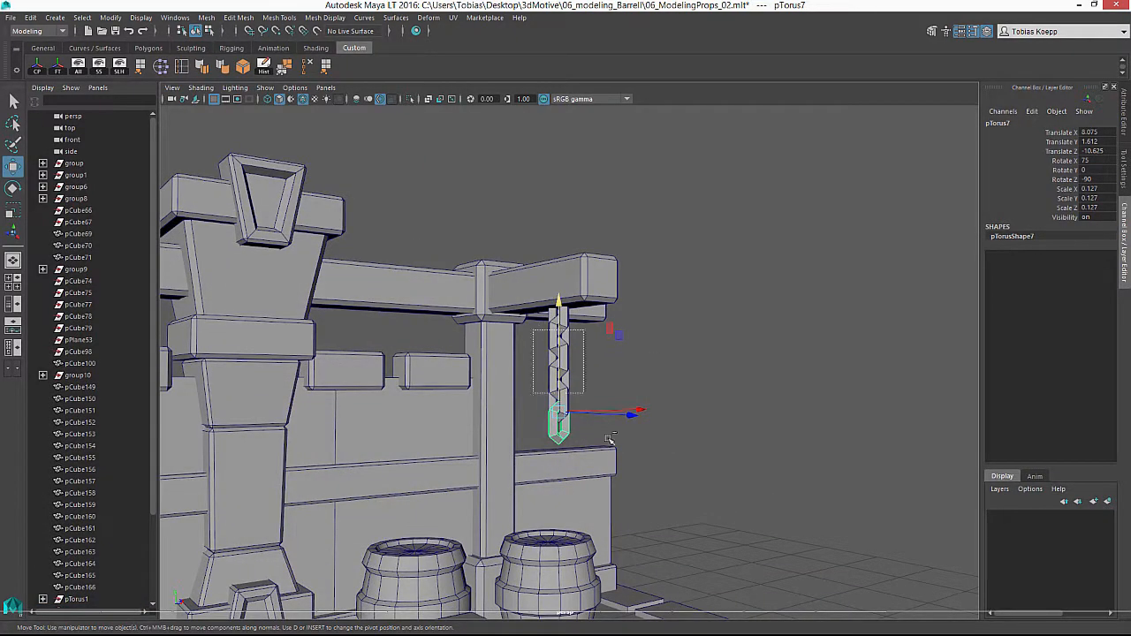
# Select all the chain links without the beam, duplicate them, and move the copy under the opposite beam at about X 2.226, Z -0.029.
pyautogui.moveTo(608, 439); pyautogui.dragTo(616, 445)
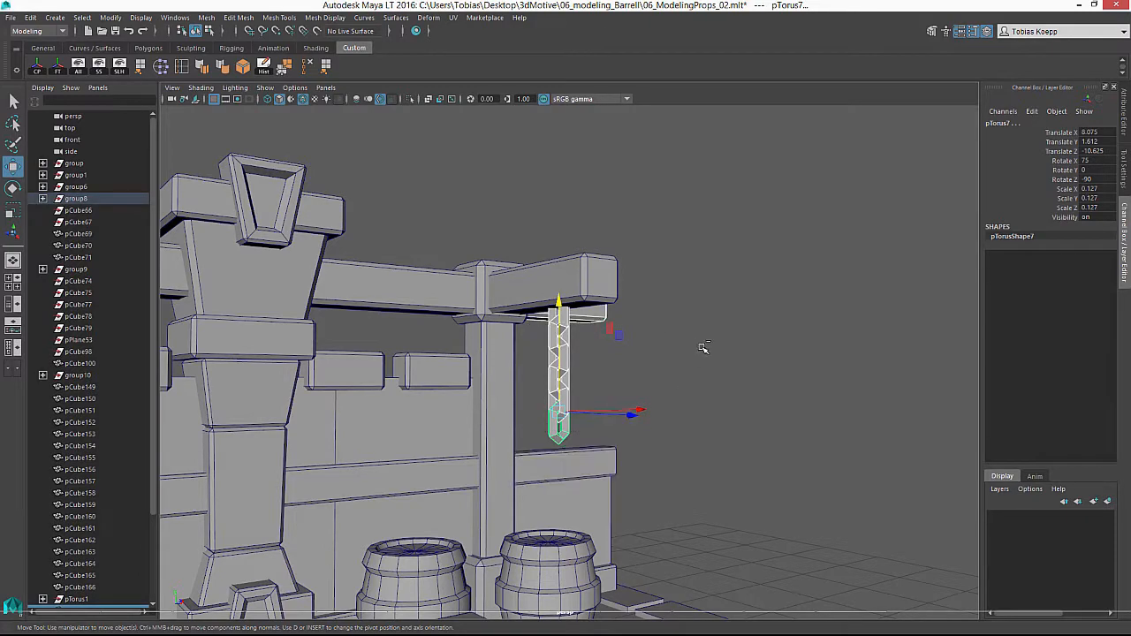
pyautogui.keyDown('alt'); pyautogui.moveTo(592, 334); pyautogui.dragTo(573, 378); pyautogui.keyUp('alt')
pyautogui.keyDown('alt'); pyautogui.moveTo(634, 355); pyautogui.dragTo(547, 339); pyautogui.keyUp('alt')
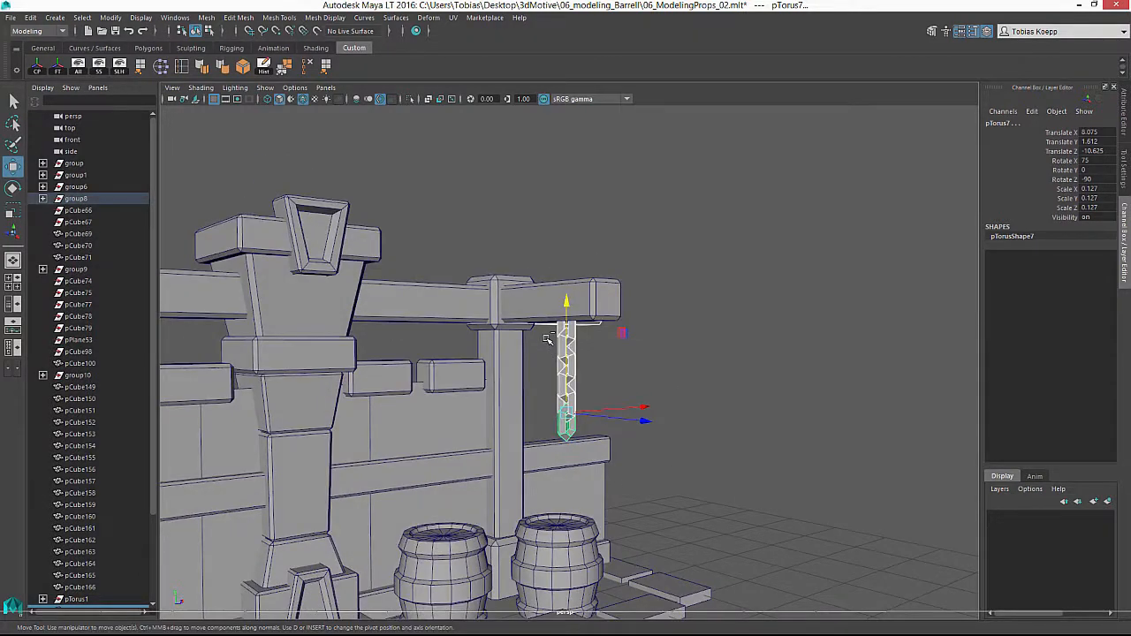
pyautogui.keyDown('alt'); pyautogui.moveTo(714, 371); pyautogui.dragTo(595, 412); pyautogui.keyUp('alt')
pyautogui.hotkey('ctrl', 'd')
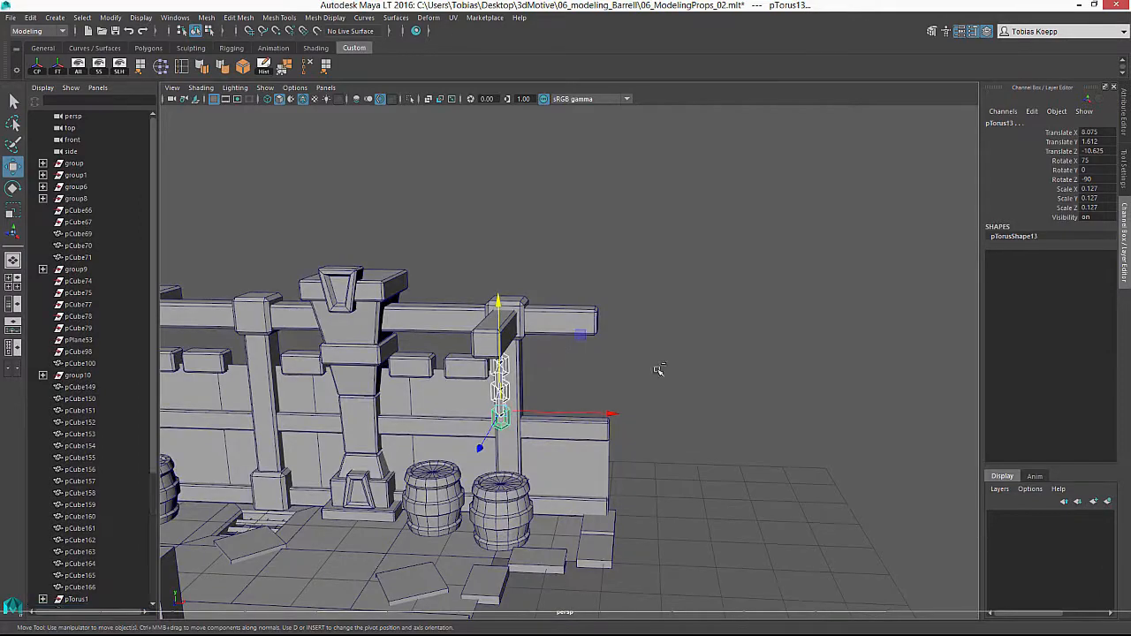
pyautogui.keyDown('alt'); pyautogui.moveTo(657, 372); pyautogui.dragTo(316, 450); pyautogui.keyUp('alt')
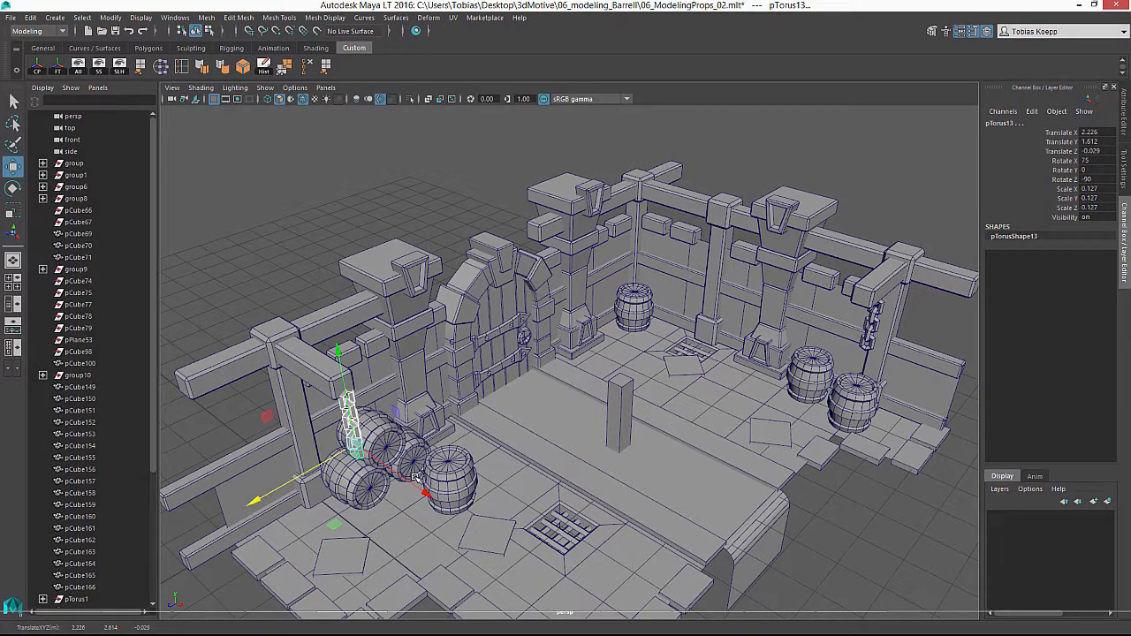
# Shift the copied chain along X so it hangs under the beam close to the wooden post, and clear the selection.
pyautogui.moveTo(416, 477); pyautogui.dragTo(382, 470)
pyautogui.click(433, 196)
pyautogui.keyDown('alt'); pyautogui.moveTo(434, 197); pyautogui.dragTo(691, 359); pyautogui.keyUp('alt')
pyautogui.keyDown('alt'); pyautogui.moveTo(691, 359); pyautogui.dragTo(639, 358, button='right'); pyautogui.keyUp('alt')
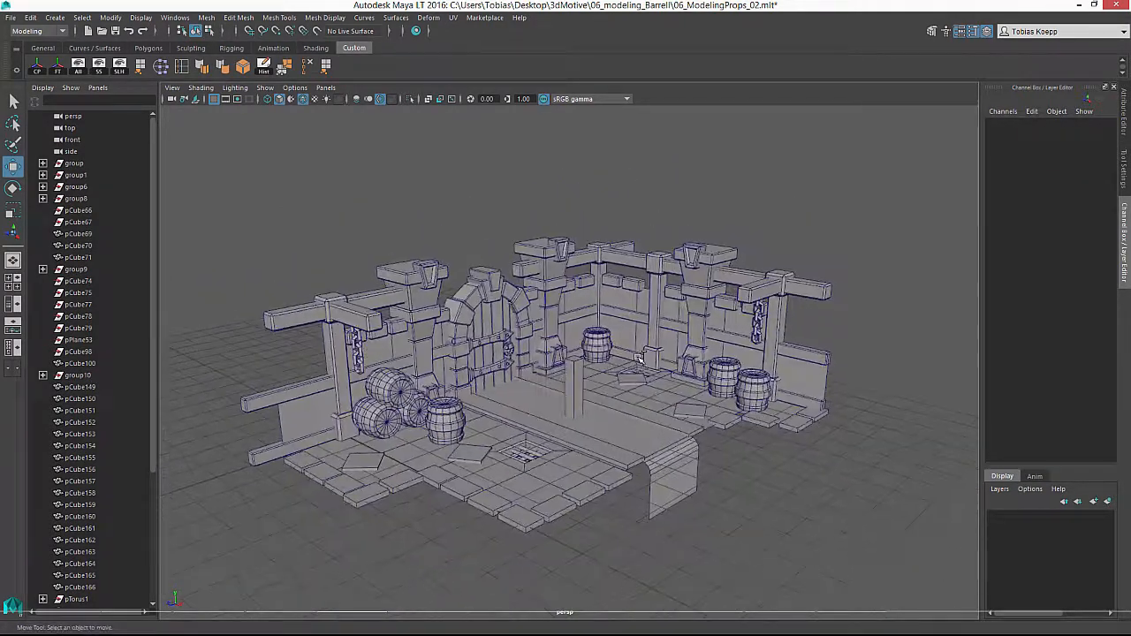
pyautogui.scroll(3, 439, 500)
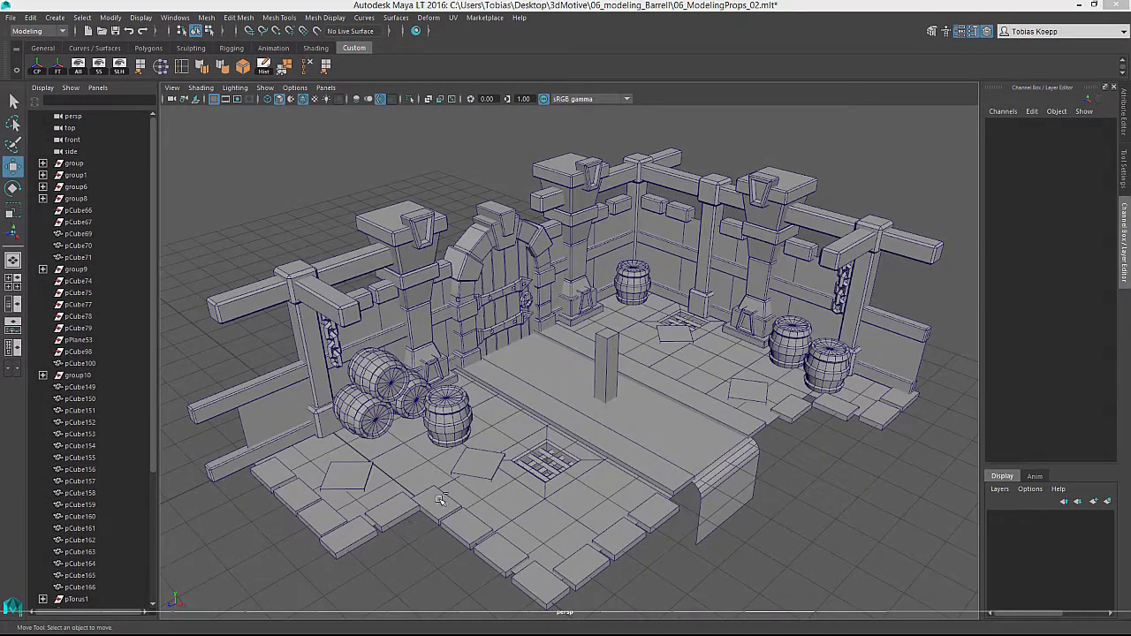
# Bevel the edges of the floor tile at the outer corner beside the stacked barrels.
pyautogui.click(279, 478)
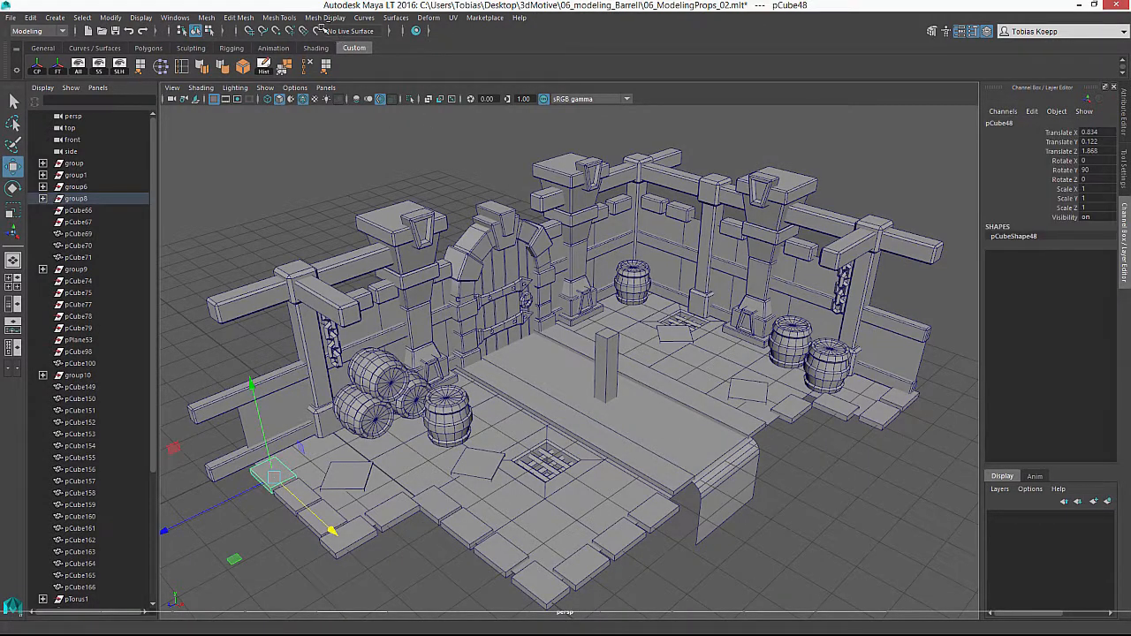
pyautogui.click(265, 18)
pyautogui.moveTo(250, 18)
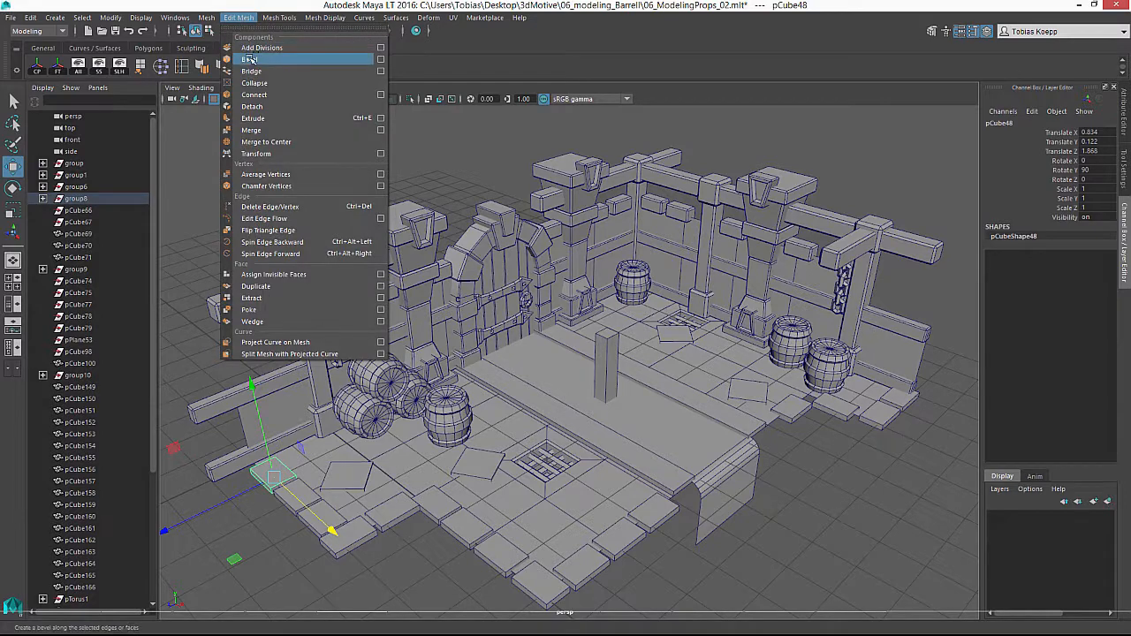
pyautogui.click(256, 54)
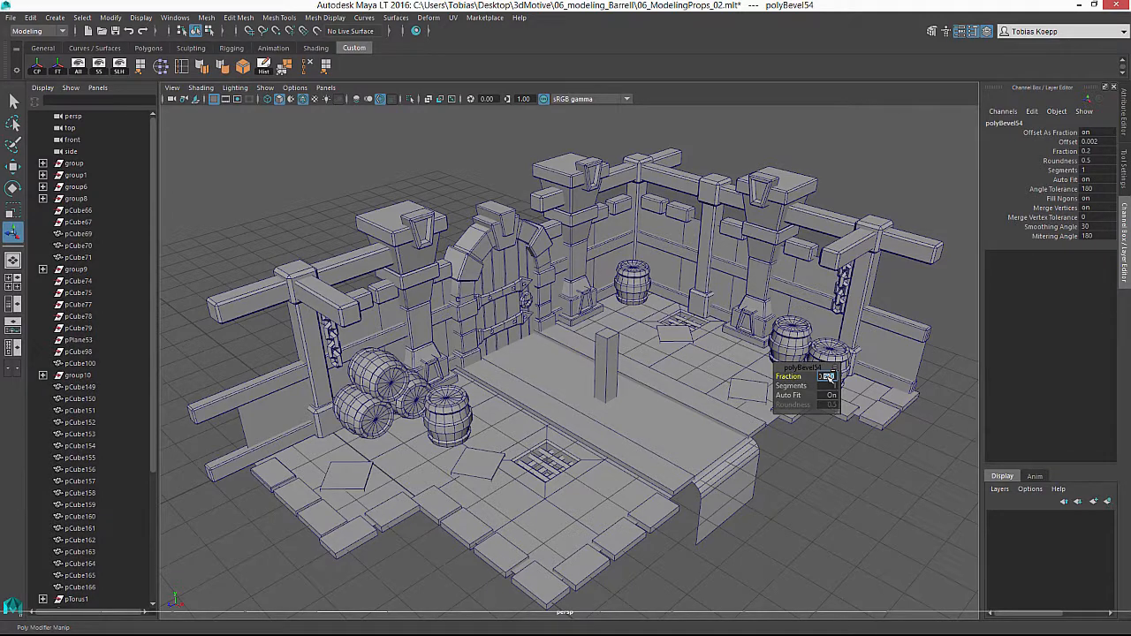
pyautogui.press('w')
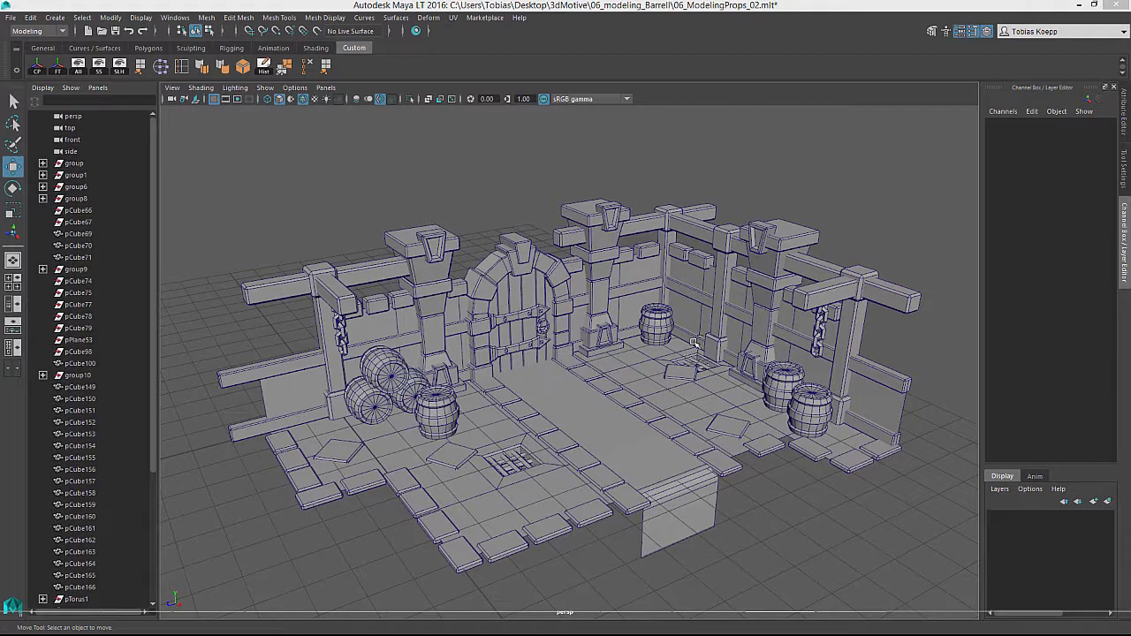
pyautogui.click(665, 333)
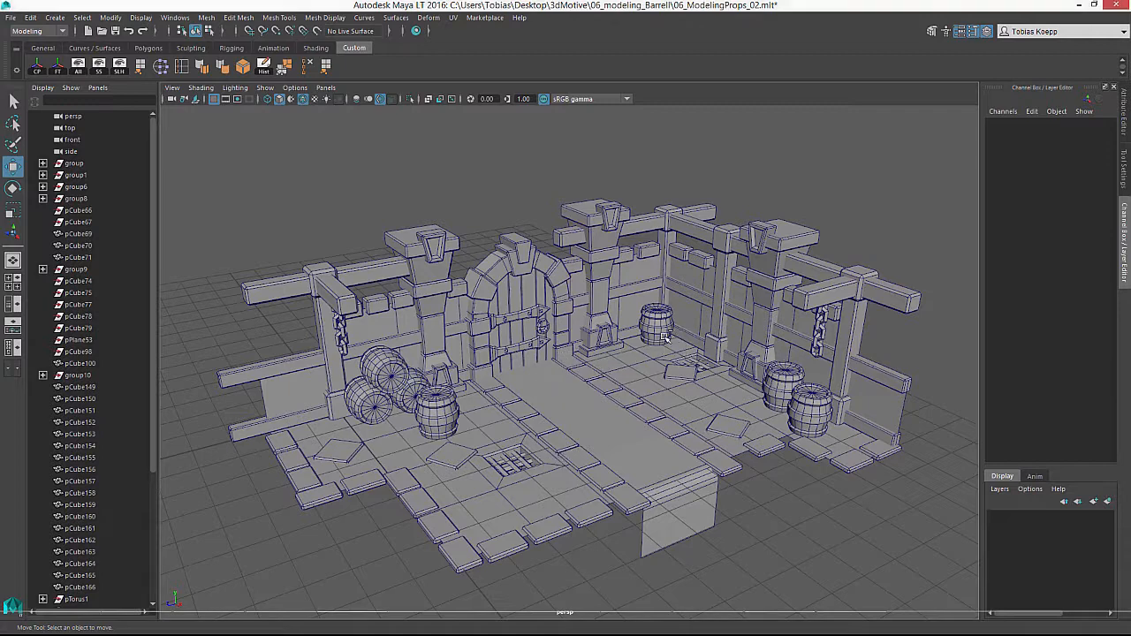
pyautogui.click(445, 325)
pyautogui.click(513, 219)
pyautogui.moveTo(643, 303)
pyautogui.keyDown('alt'); pyautogui.mouseDown()
pyautogui.moveTo(648, 336)
pyautogui.moveTo(656, 316)
pyautogui.mouseUp(); pyautogui.keyUp('alt')
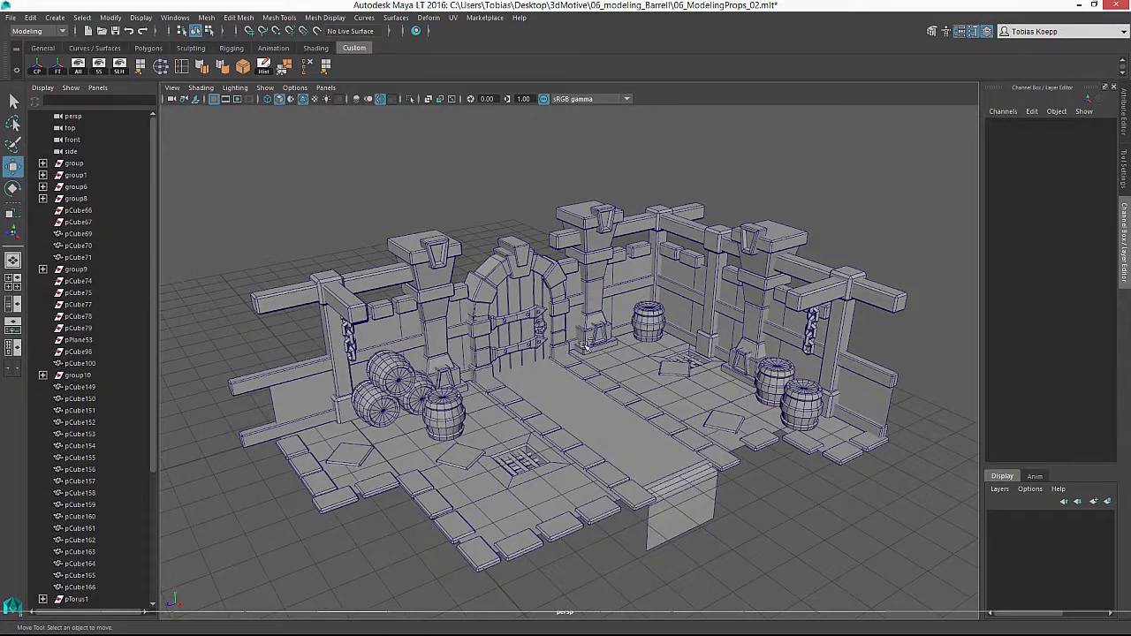
pyautogui.keyDown('alt'); pyautogui.moveTo(584, 347); pyautogui.dragTo(459, 305); pyautogui.keyUp('alt')
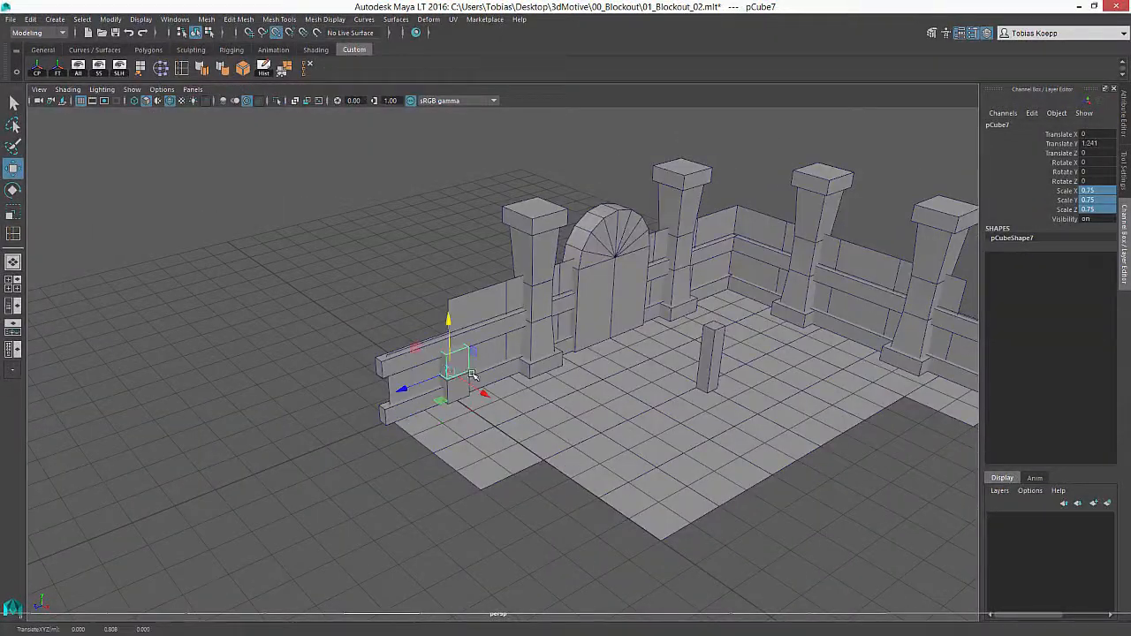
# In the blockout scene, set the cube above the base block to scale 0.5 on all axes and stretch it upward into a tall post.
pyautogui.write('0.5')
pyautogui.press('Return')
pyautogui.keyDown('alt'); pyautogui.moveTo(810, 215); pyautogui.dragTo(767, 212); pyautogui.keyUp('alt')
pyautogui.press('r')
pyautogui.moveTo(440, 322); pyautogui.dragTo(438, 265)
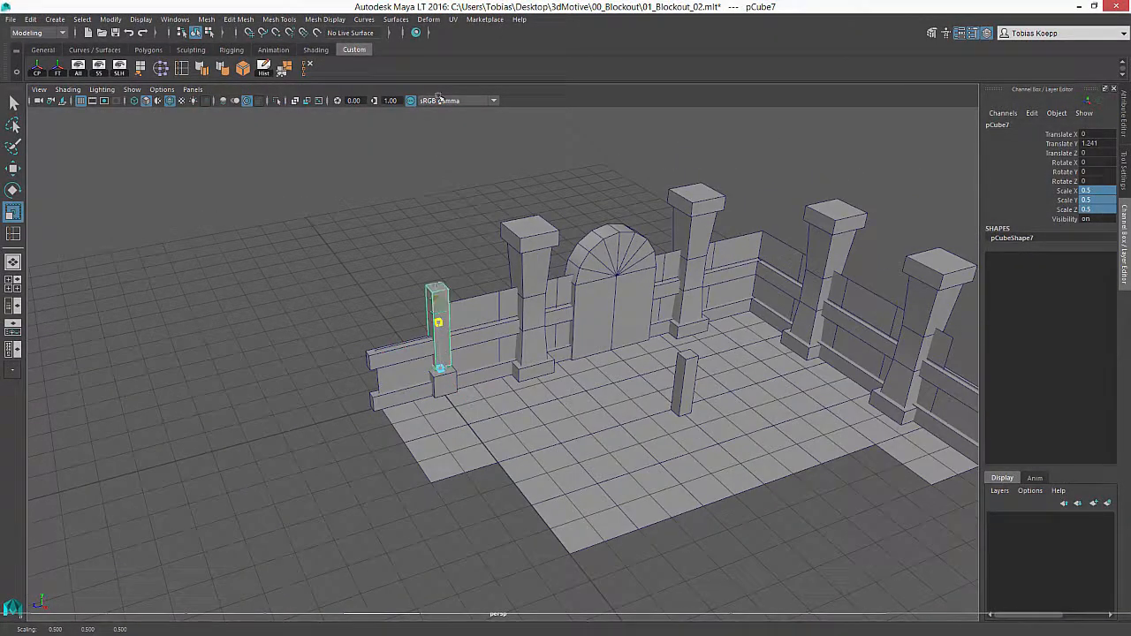
pyautogui.keyDown('alt'); pyautogui.moveTo(559, 305); pyautogui.dragTo(537, 267); pyautogui.keyUp('alt')
pyautogui.moveTo(428, 301); pyautogui.dragTo(436, 354)
pyautogui.press('w')
pyautogui.press('r')
pyautogui.press('w')
pyautogui.press('v')
pyautogui.keyDown('alt'); pyautogui.moveTo(541, 293); pyautogui.dragTo(536, 320); pyautogui.keyUp('alt')
# Duplicate the post's base block and move the copy straight up to cap the post.
pyautogui.click(431, 395)
pyautogui.hotkey('ctrl', 'd')
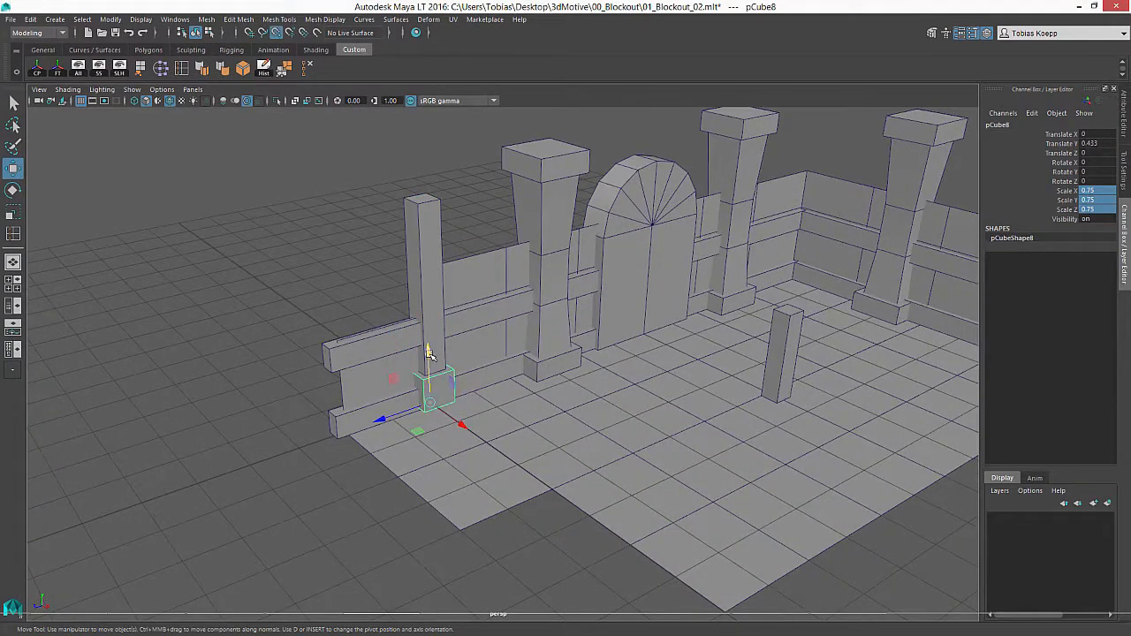
pyautogui.moveTo(428, 352); pyautogui.dragTo(428, 173)
pyautogui.keyDown('alt'); pyautogui.moveTo(517, 265); pyautogui.dragTo(425, 273); pyautogui.keyUp('alt')
pyautogui.click(407, 267)
pyautogui.click(501, 232)
pyautogui.keyDown('alt'); pyautogui.moveTo(500, 233); pyautogui.dragTo(462, 253); pyautogui.keyUp('alt')
# Select the narrow post between the base and cap blocks and move the selection upward.
pyautogui.click(415, 234)
pyautogui.click(419, 277)
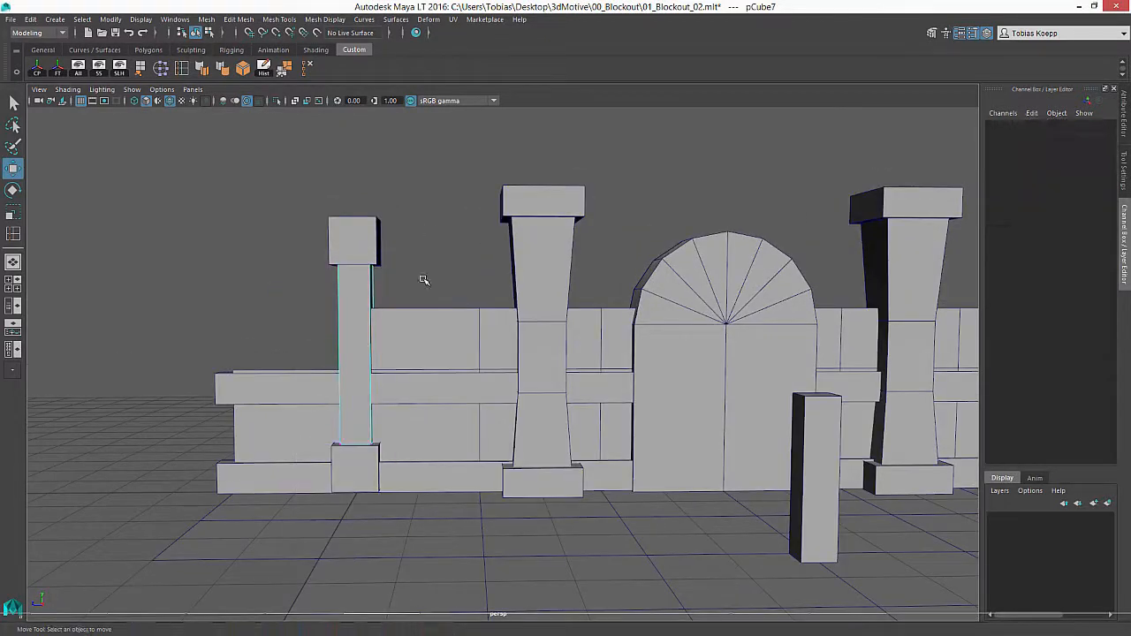
pyautogui.click(354, 301)
pyautogui.keyDown('alt'); pyautogui.moveTo(353, 300); pyautogui.dragTo(480, 351); pyautogui.keyUp('alt')
pyautogui.moveTo(450, 386); pyautogui.dragTo(442, 257)
pyautogui.press('e')
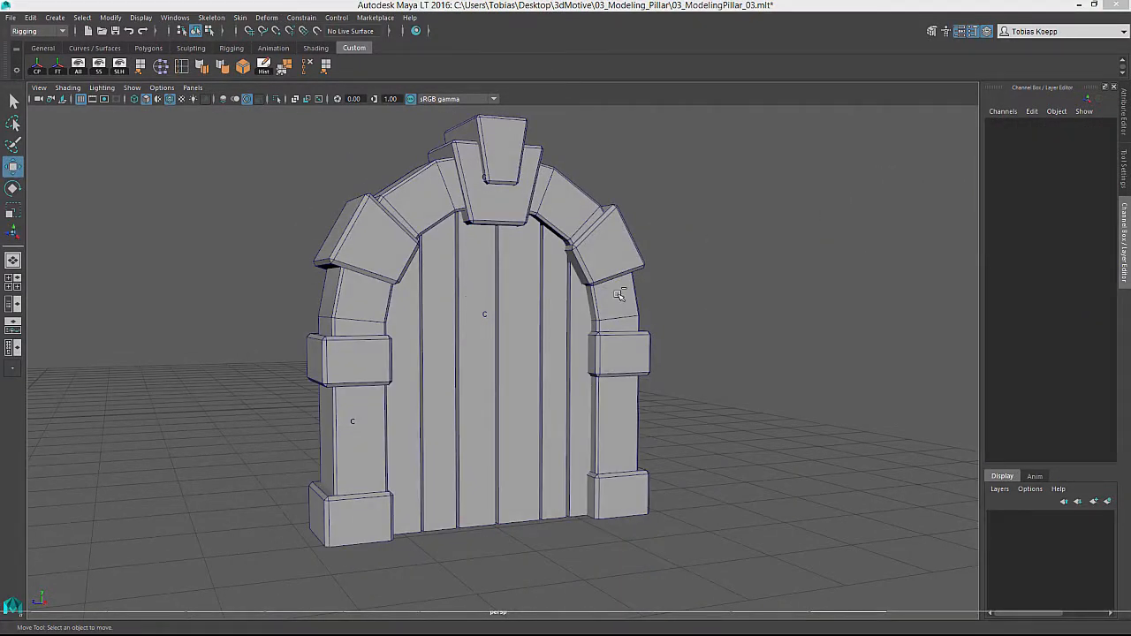
pyautogui.keyDown('alt'); pyautogui.moveTo(500, 263); pyautogui.dragTo(462, 275); pyautogui.keyUp('alt')
pyautogui.click(446, 353)
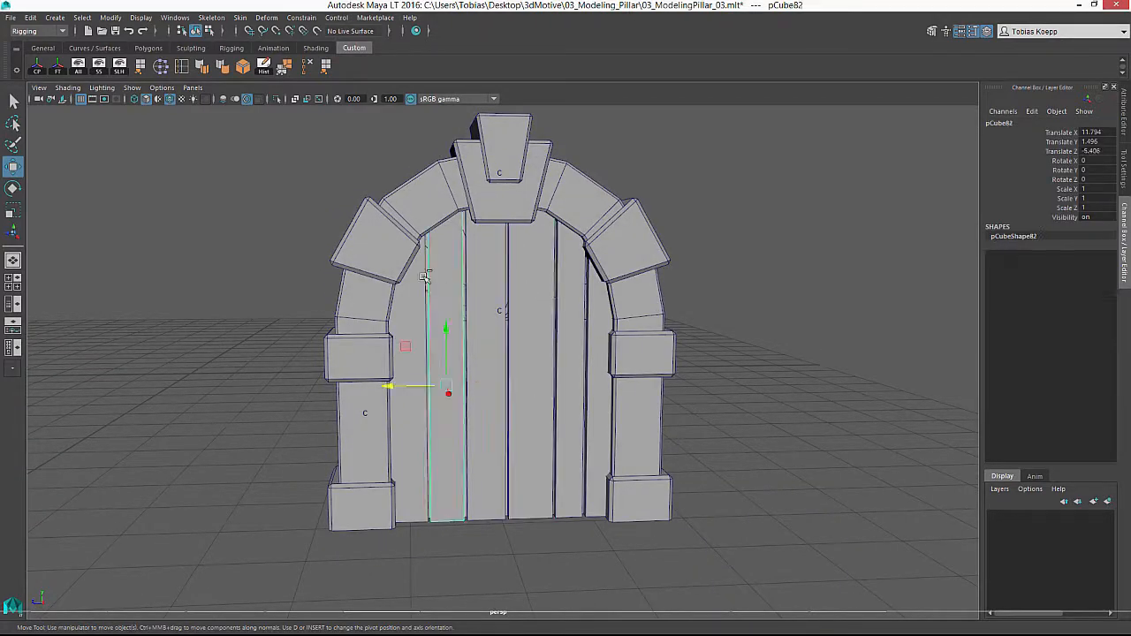
pyautogui.click(530, 354)
pyautogui.click(775, 310)
pyautogui.keyDown('alt'); pyautogui.moveTo(775, 310); pyautogui.dragTo(769, 361, button='right'); pyautogui.keyUp('alt')
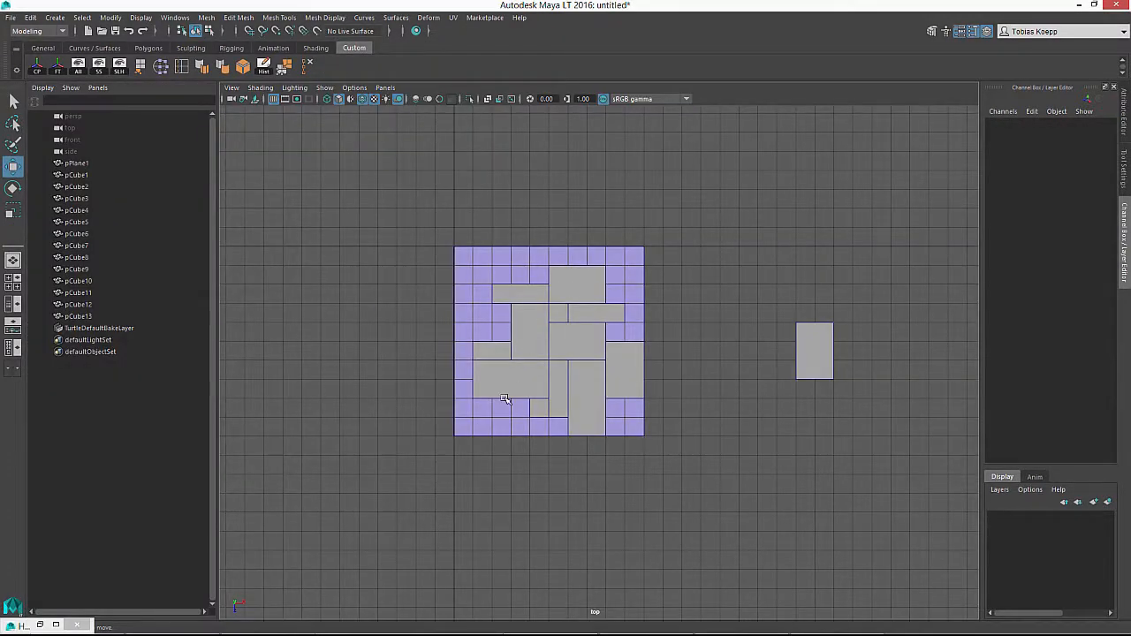
# Duplicate the wide rectangular floor stone and move the copy to the far edge of the tile pattern.
pyautogui.click(504, 400)
pyautogui.hotkey('ctrl', 'd')
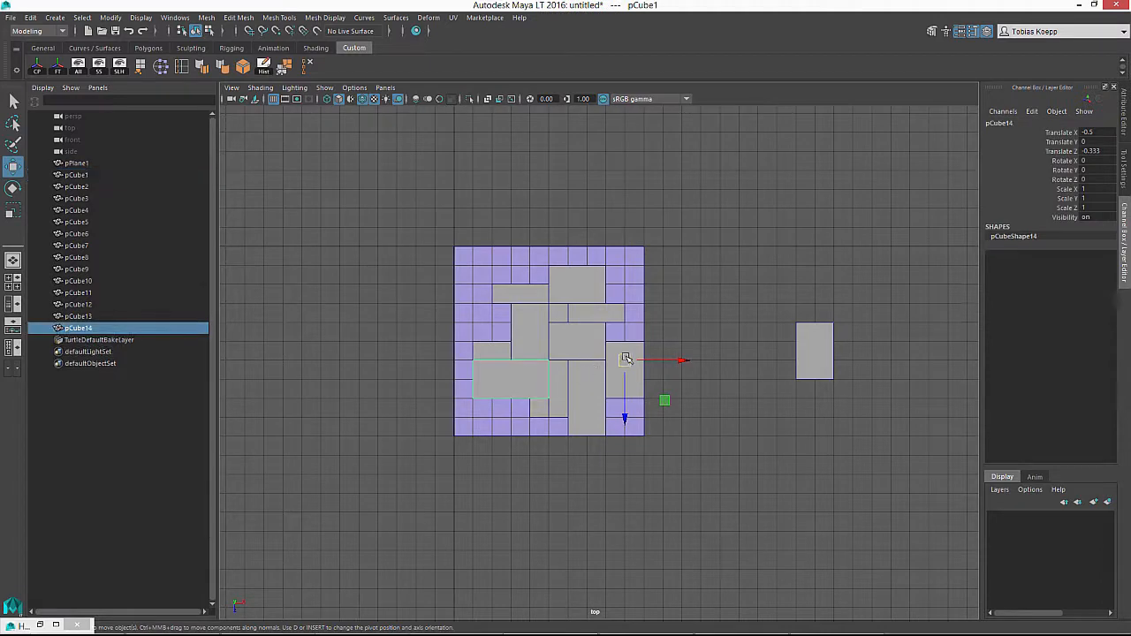
pyautogui.moveTo(625, 360); pyautogui.dragTo(589, 245)
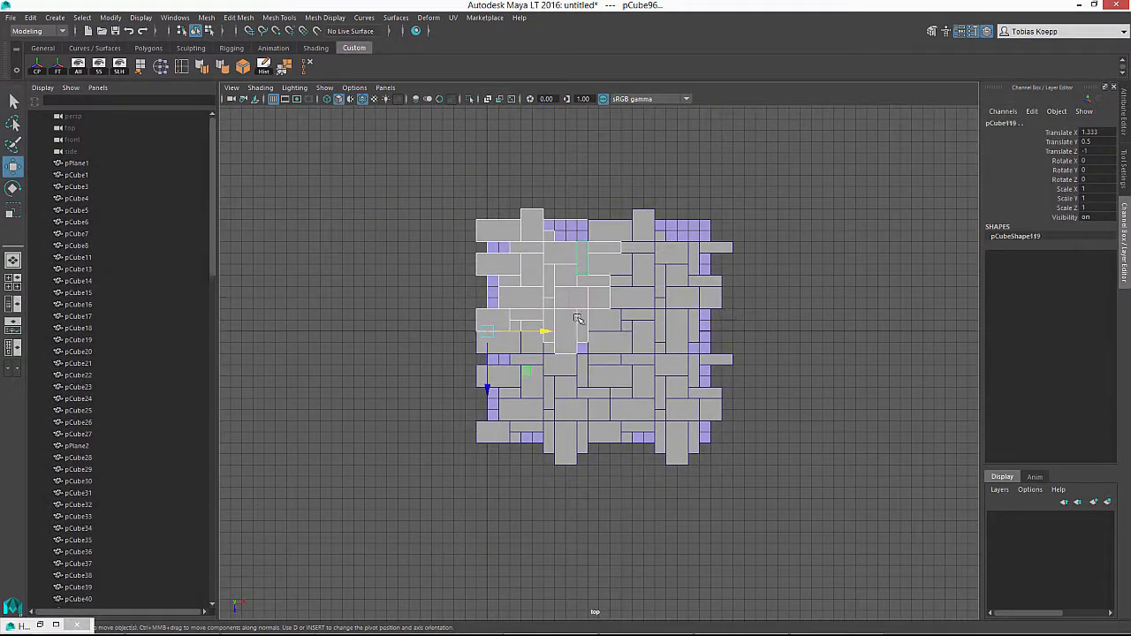
# Move the selected block of floor stones to a neighbouring area, then duplicate it and offset the copy along X to extend the pattern.
pyautogui.moveTo(538, 330); pyautogui.dragTo(395, 555)
pyautogui.hotkey('ctrl', 'd')
pyautogui.moveTo(424, 556); pyautogui.dragTo(650, 556)
pyautogui.hotkey('ctrl', 'd')
pyautogui.click(664, 591)
pyautogui.scroll(3, 617, 389)
pyautogui.keyDown('alt'); pyautogui.moveTo(617, 389); pyautogui.dragTo(639, 364, button='middle'); pyautogui.keyUp('alt')
pyautogui.hotkey('ctrl', 'z')
pyautogui.hotkey('ctrl', 'z')
pyautogui.hotkey('ctrl', 'z')
pyautogui.hotkey('ctrl', 'z')
pyautogui.hotkey('ctrl', 'z')
pyautogui.hotkey('ctrl', 'z')
pyautogui.hotkey('ctrl', 'z')
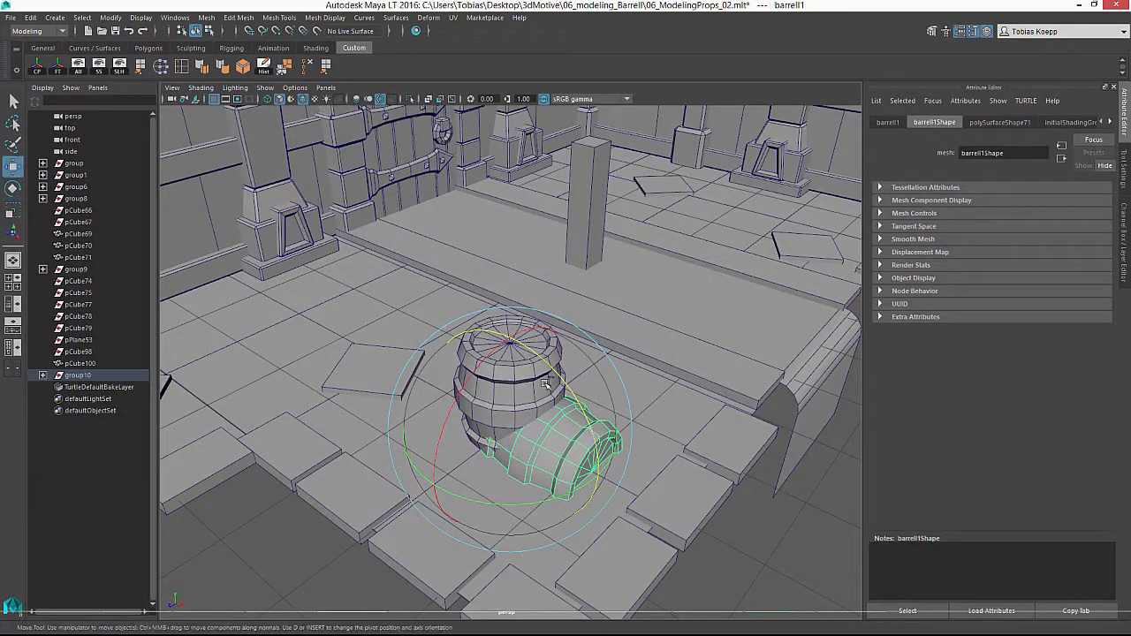
# Adjust the lying barrel's height, move it across the floor toward the wall post, and duplicate it.
pyautogui.hotkey('ctrl', 'z')
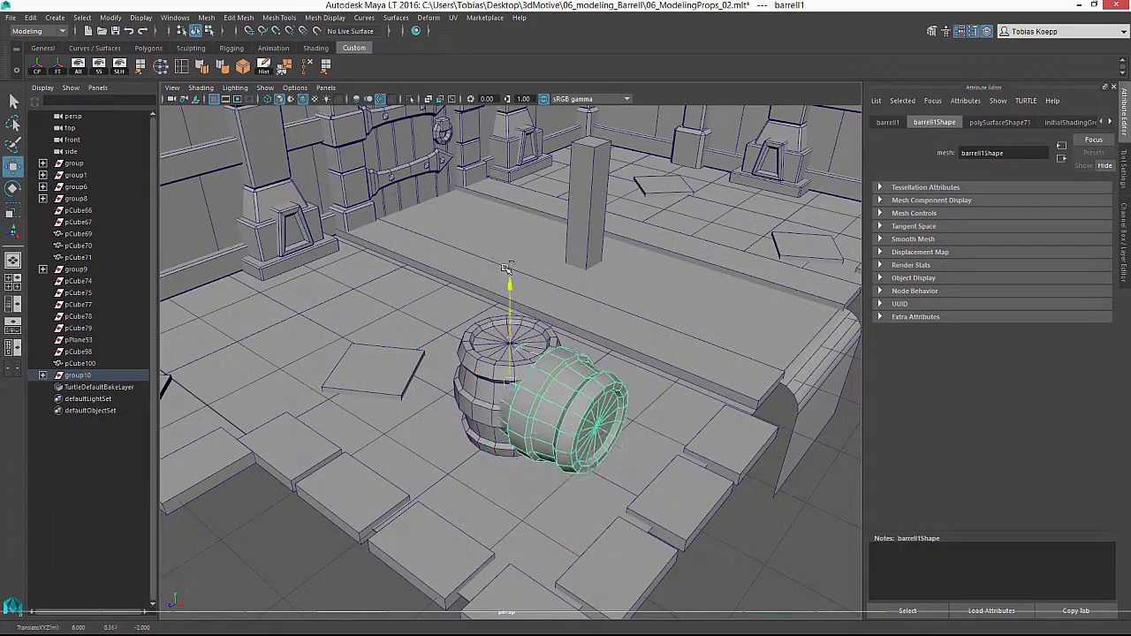
pyautogui.keyDown('alt'); pyautogui.moveTo(545, 382); pyautogui.dragTo(566, 334); pyautogui.keyUp('alt')
pyautogui.moveTo(517, 213); pyautogui.dragTo(495, 266)
pyautogui.moveTo(495, 416); pyautogui.dragTo(371, 340)
pyautogui.hotkey('ctrl', 'd')
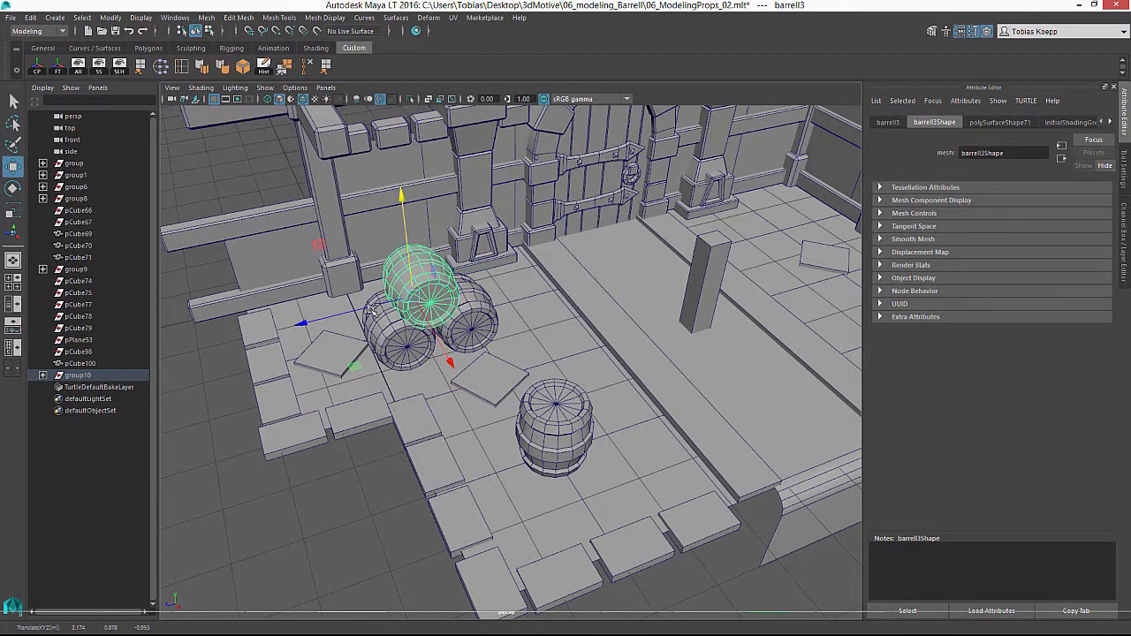
# Select all three stacked barrels and move the stack back toward the wall.
pyautogui.keyDown('shift'); pyautogui.click(375, 305); pyautogui.keyUp('shift')
pyautogui.keyDown('shift'); pyautogui.click(451, 311); pyautogui.keyUp('shift')
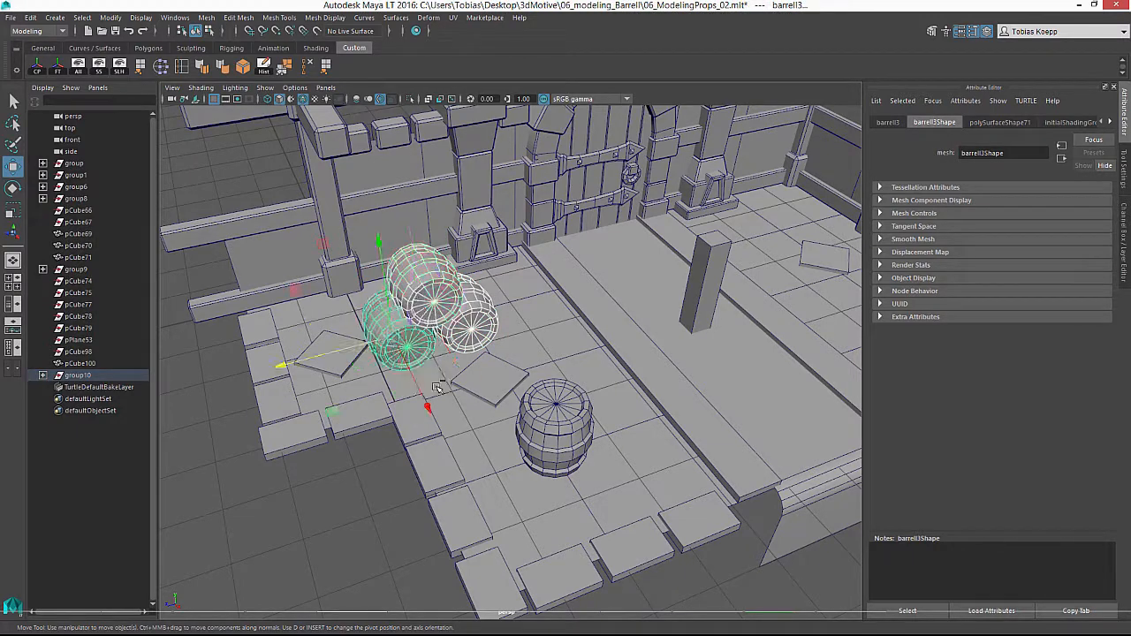
pyautogui.moveTo(417, 396); pyautogui.dragTo(387, 340)
# Select the upright barrel standing on the floor.
pyautogui.click(555, 423)
pyautogui.scroll(-5, 555, 422)
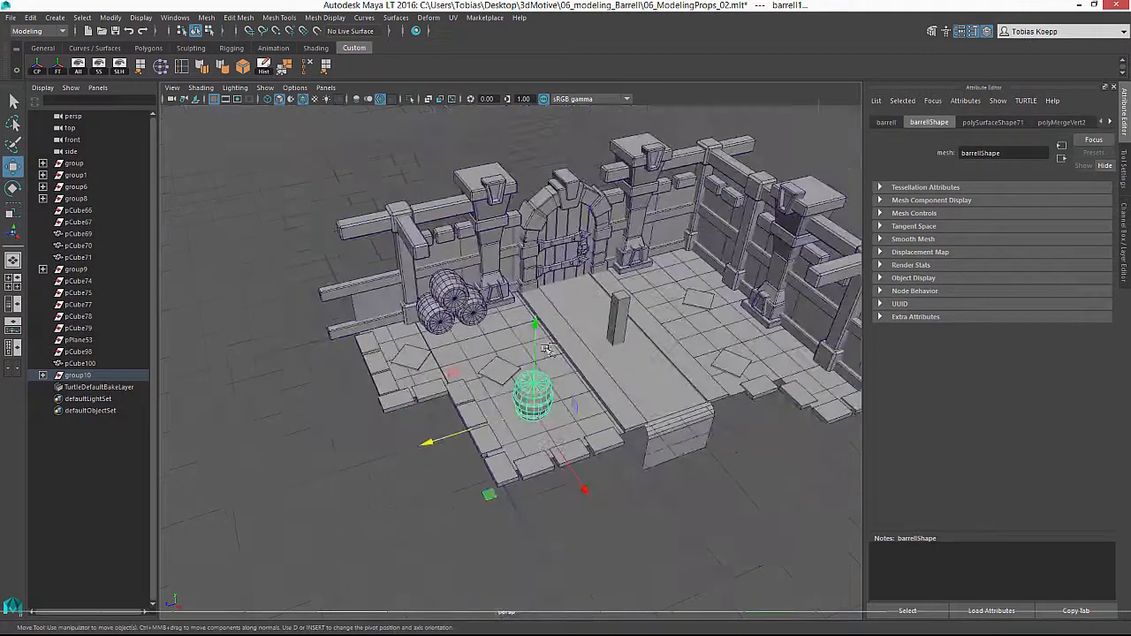